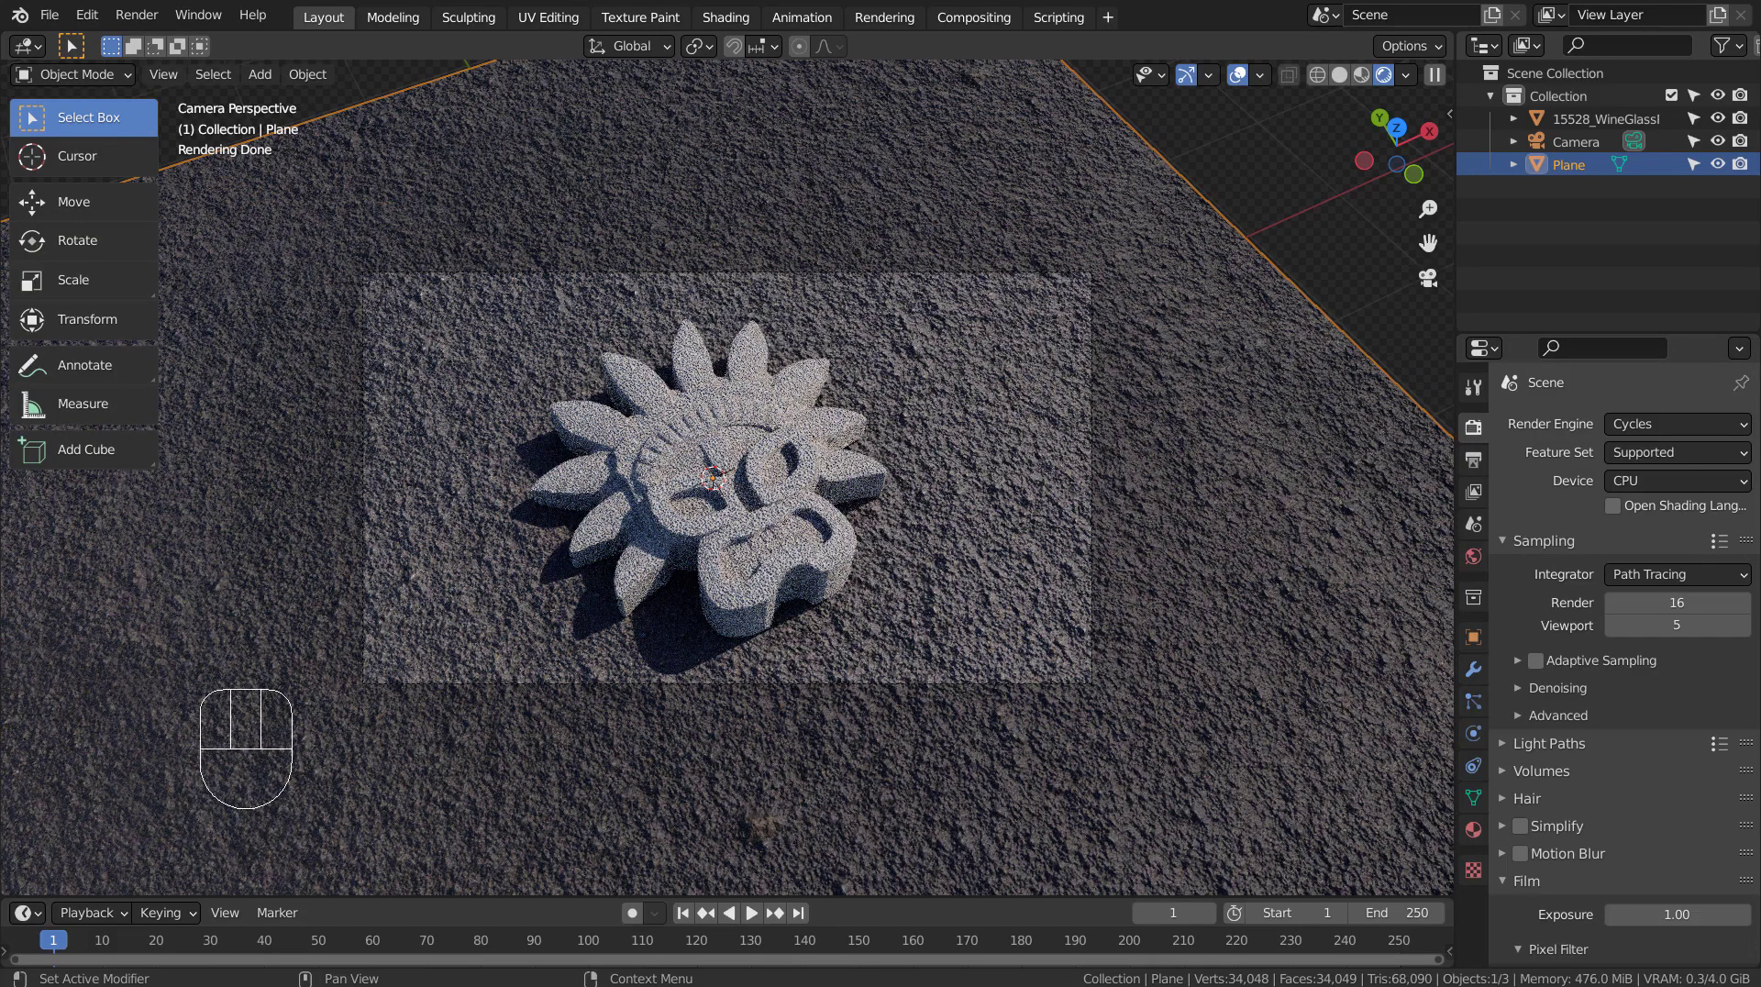
# Select the 15528_WineGlassPendant_TikiMask_v1 object in the Outliner.
pyautogui.click(1597, 120)
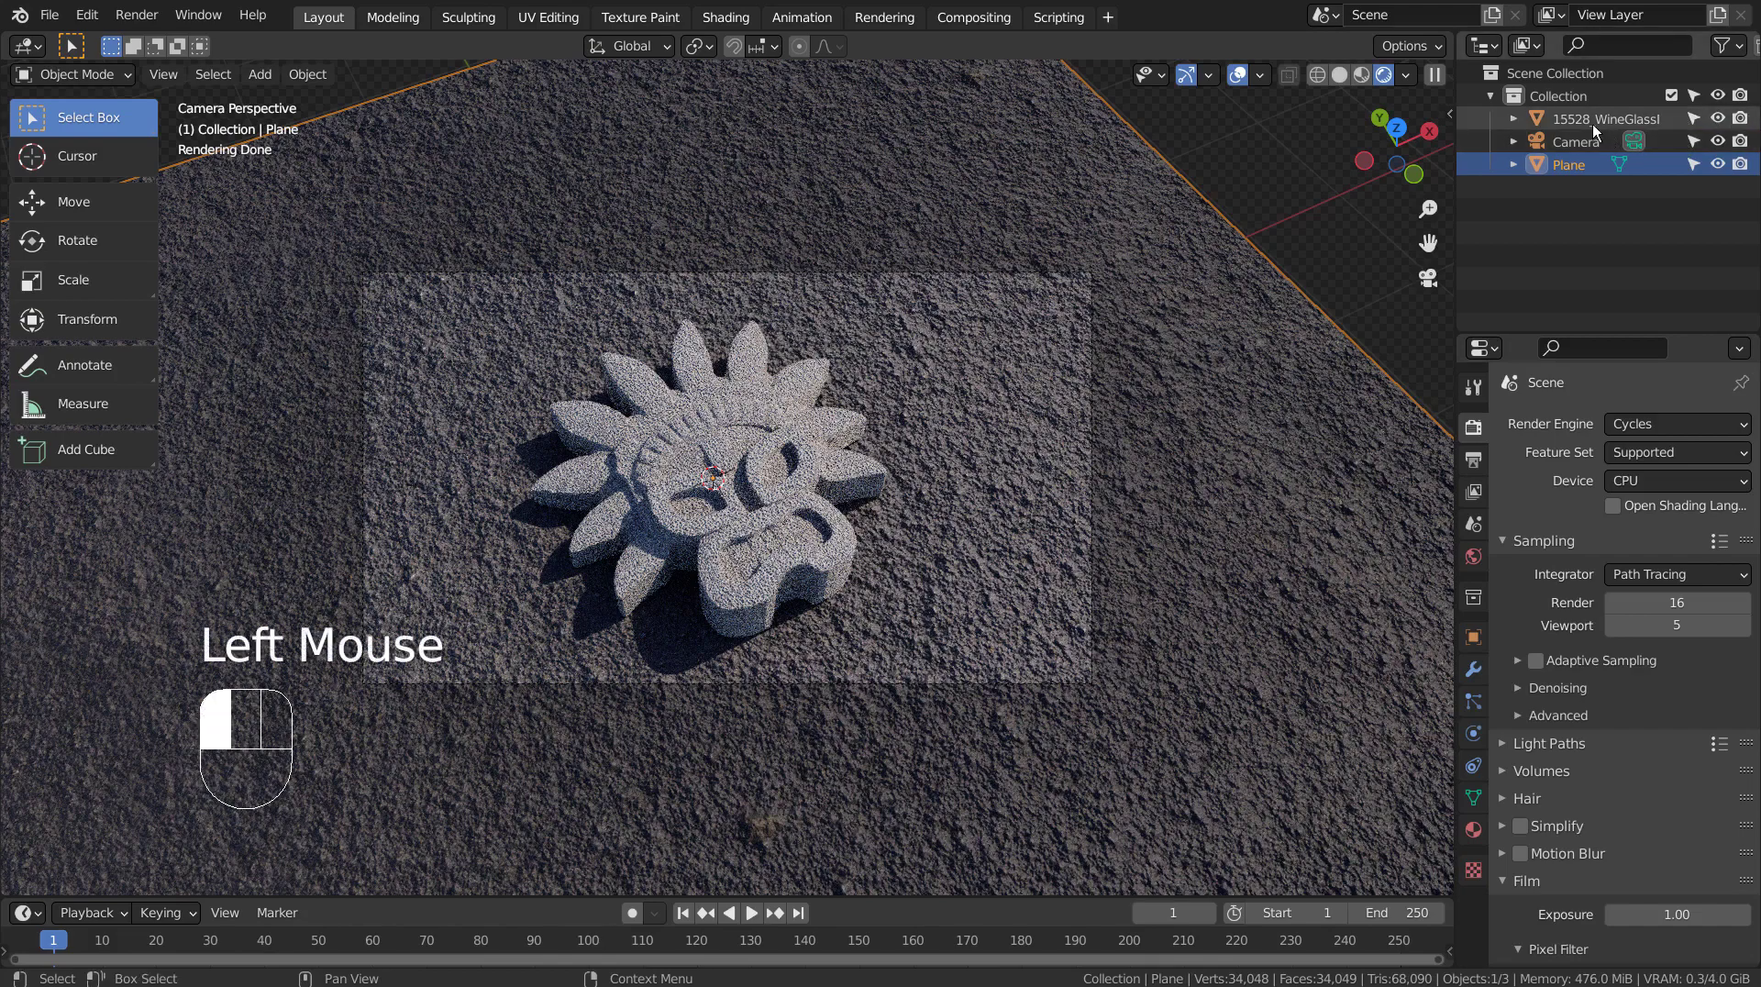
# Hide the pendant and the old ground plane, and switch the viewport to Solid shading.
pyautogui.click(1717, 119)
pyautogui.click(1718, 164)
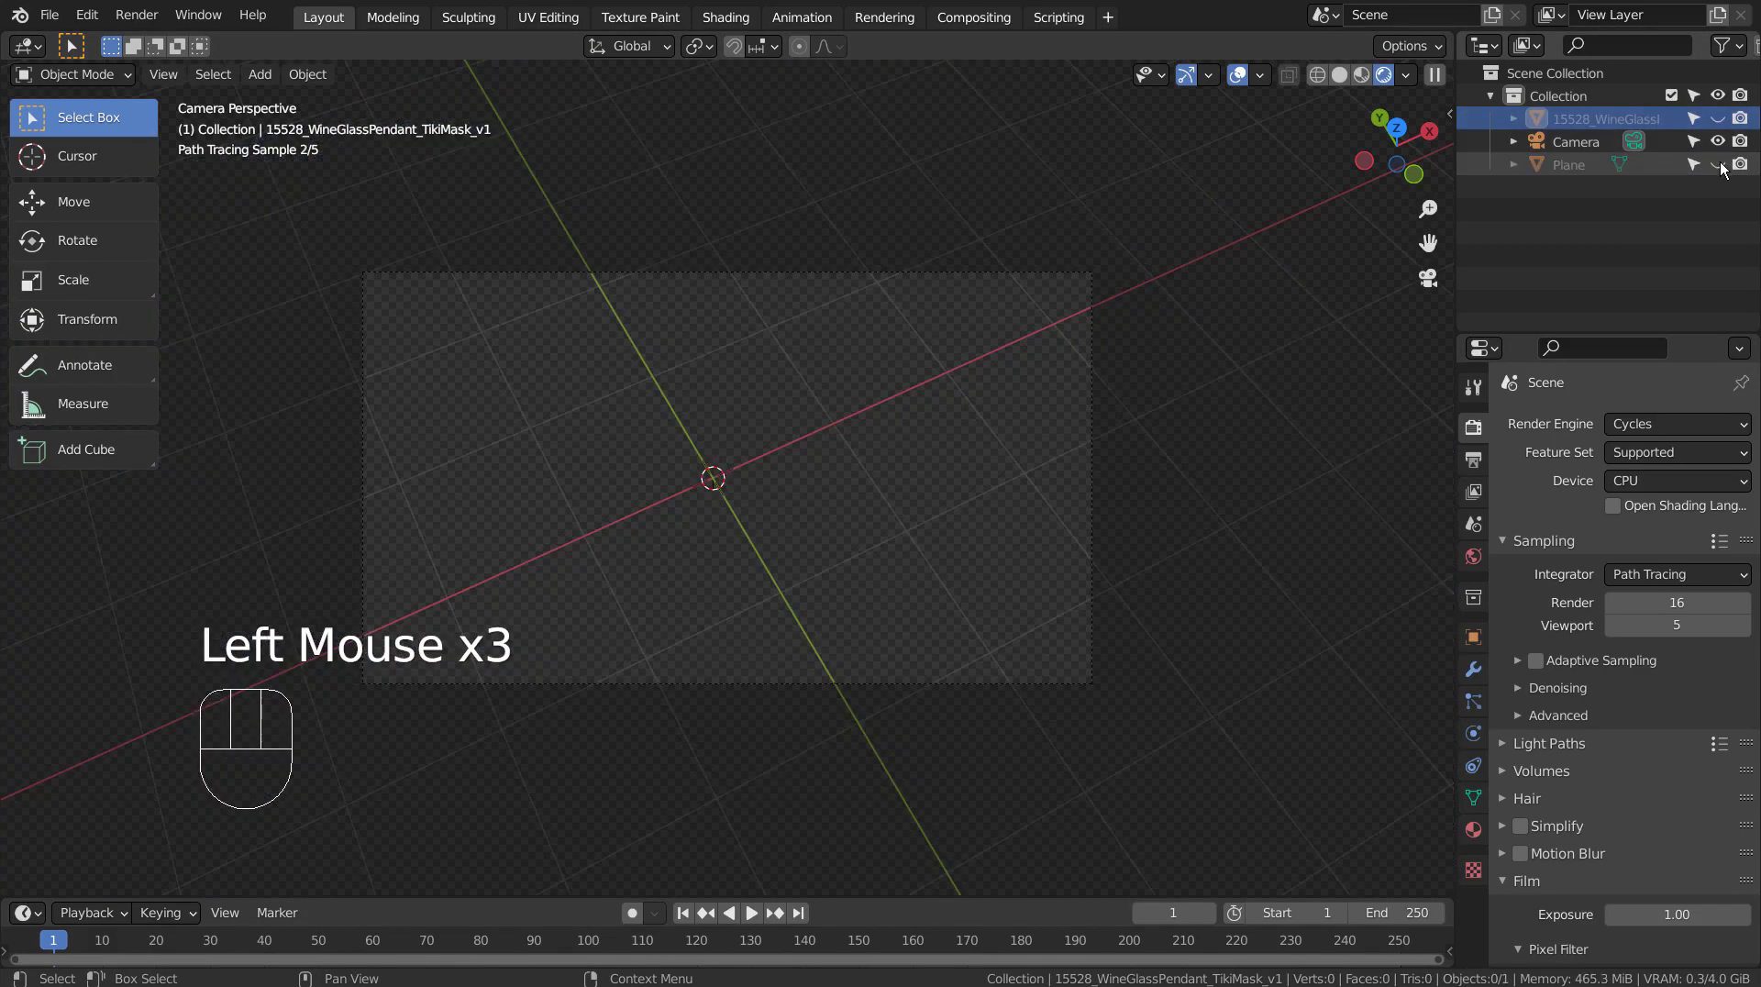
pyautogui.click(1368, 74)
# Add a new plane and scale it up to fill the camera view.
pyautogui.hotkey('shift', 'a')
pyautogui.moveTo(923, 283)
pyautogui.click(977, 284)
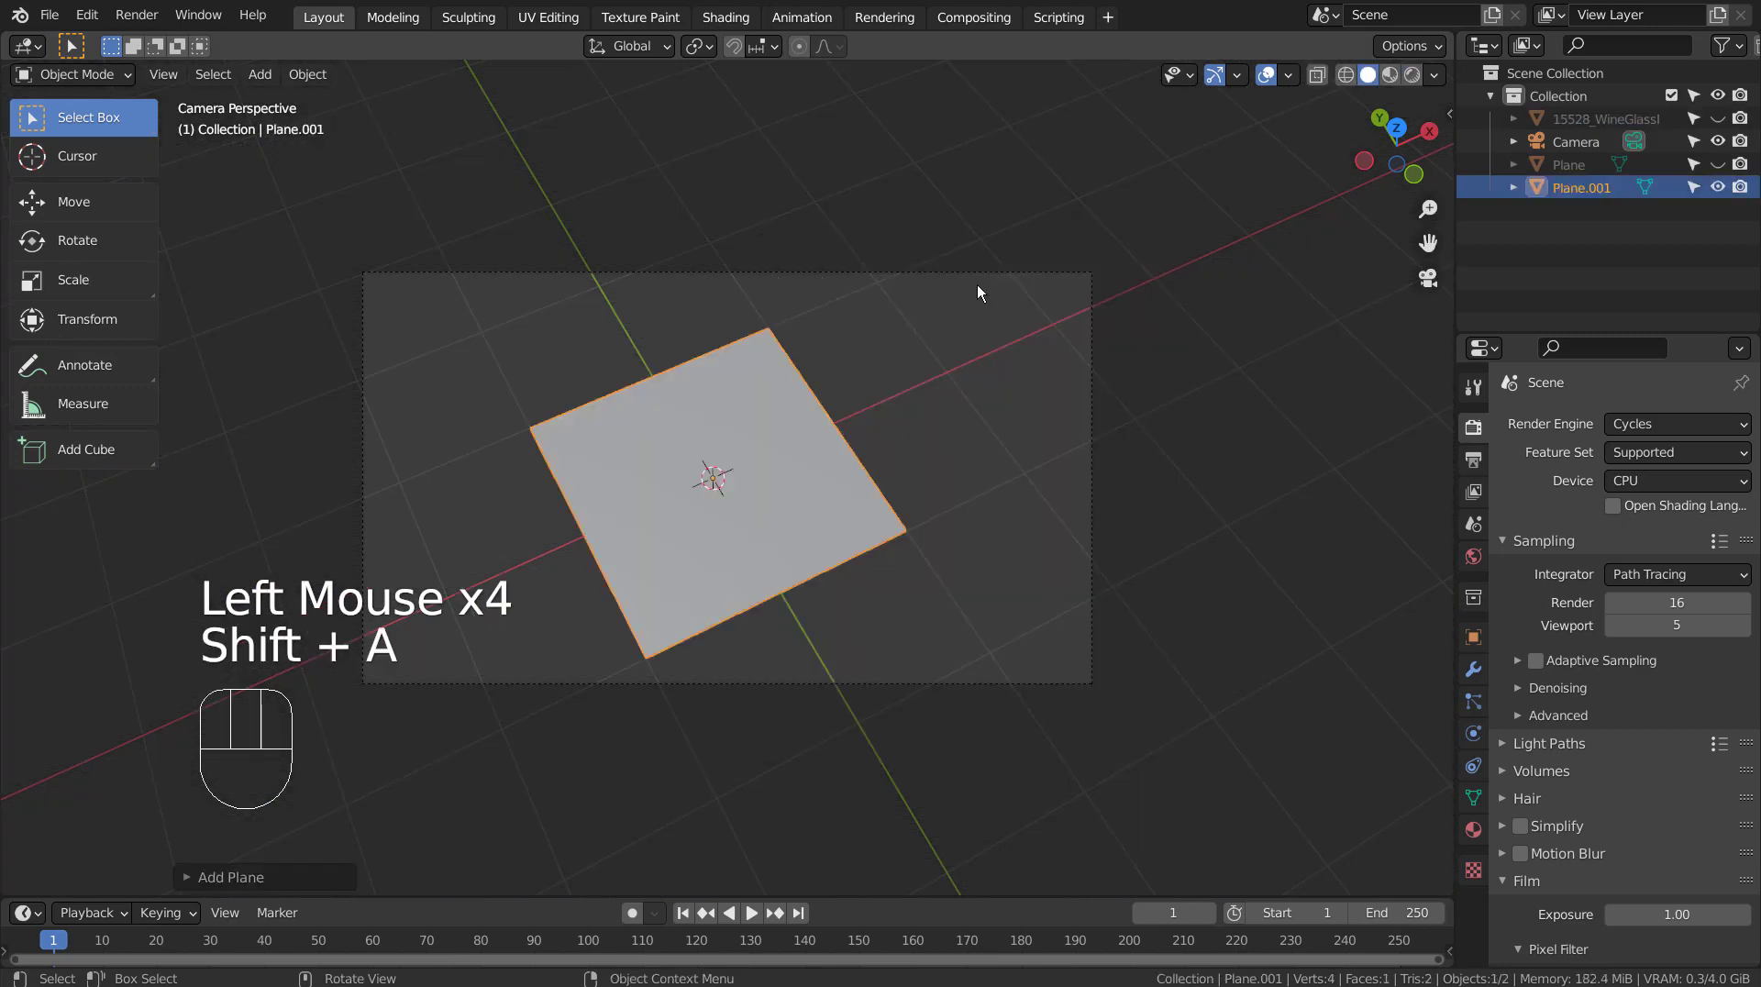
pyautogui.press('s')
pyautogui.click(908, 830)
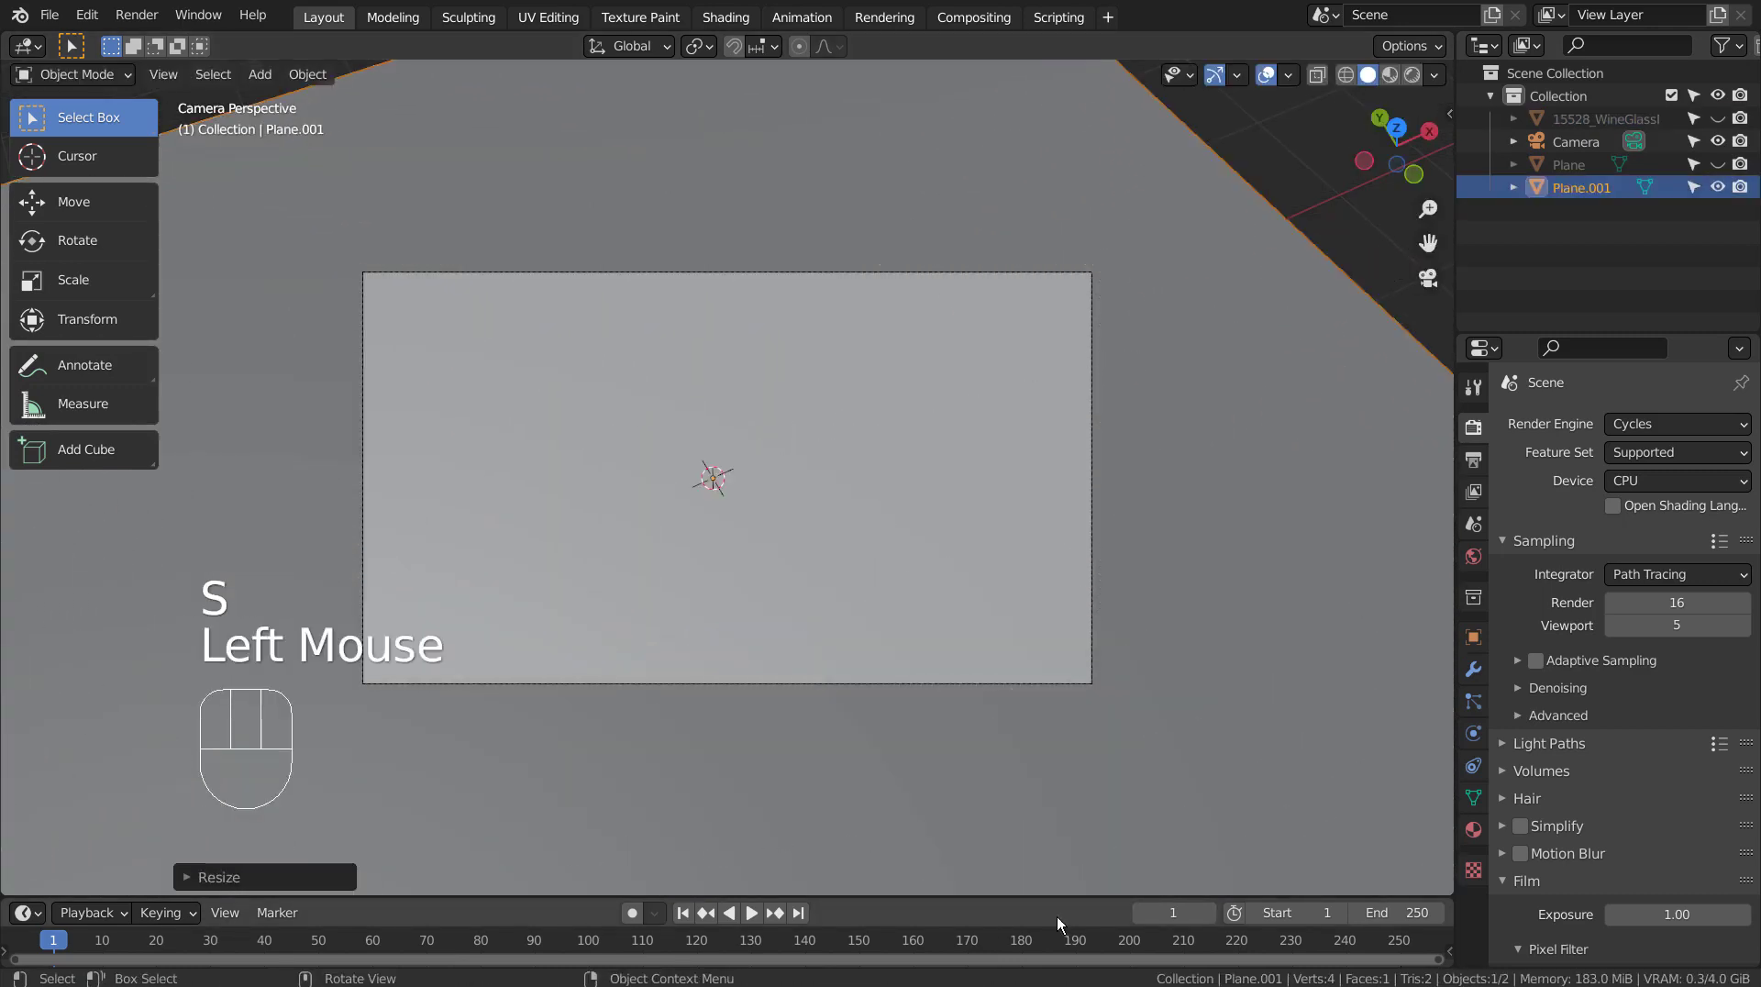
# In the Shading workspace, create a new material for the plane and select its Principled BSDF.
pyautogui.click(726, 18)
pyautogui.click(911, 580)
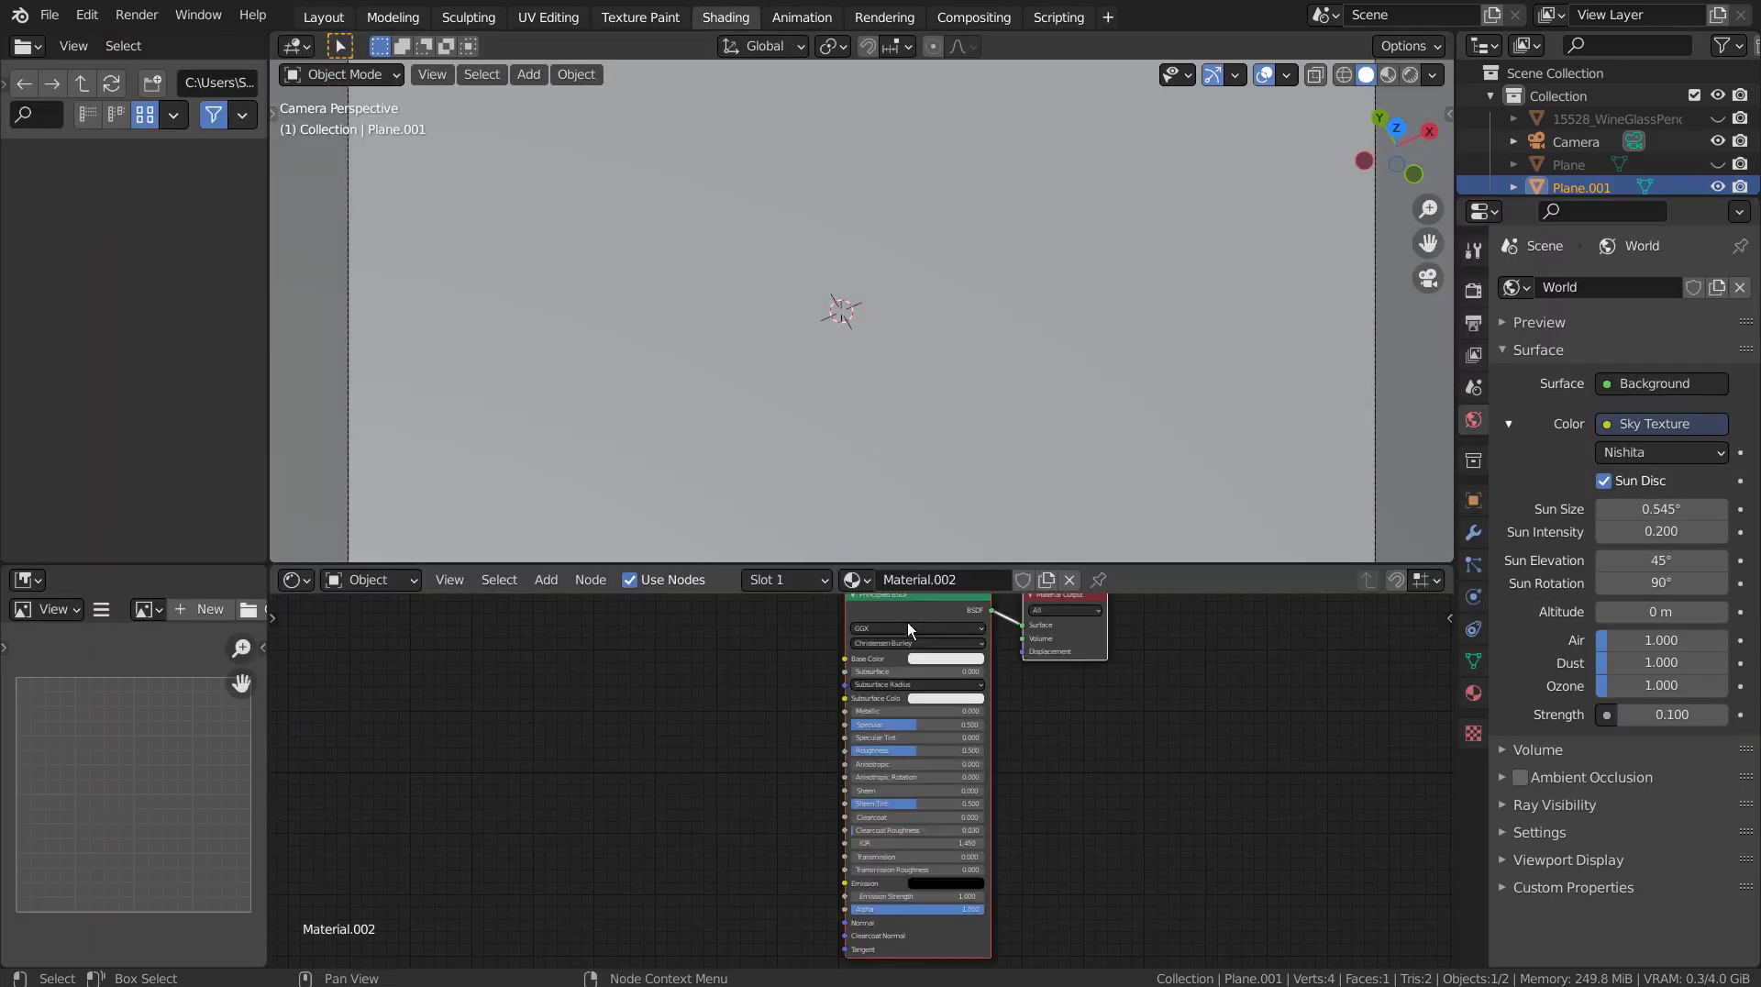
pyautogui.moveTo(731, 682); pyautogui.dragTo(757, 729, button='middle')
pyautogui.click(758, 734)
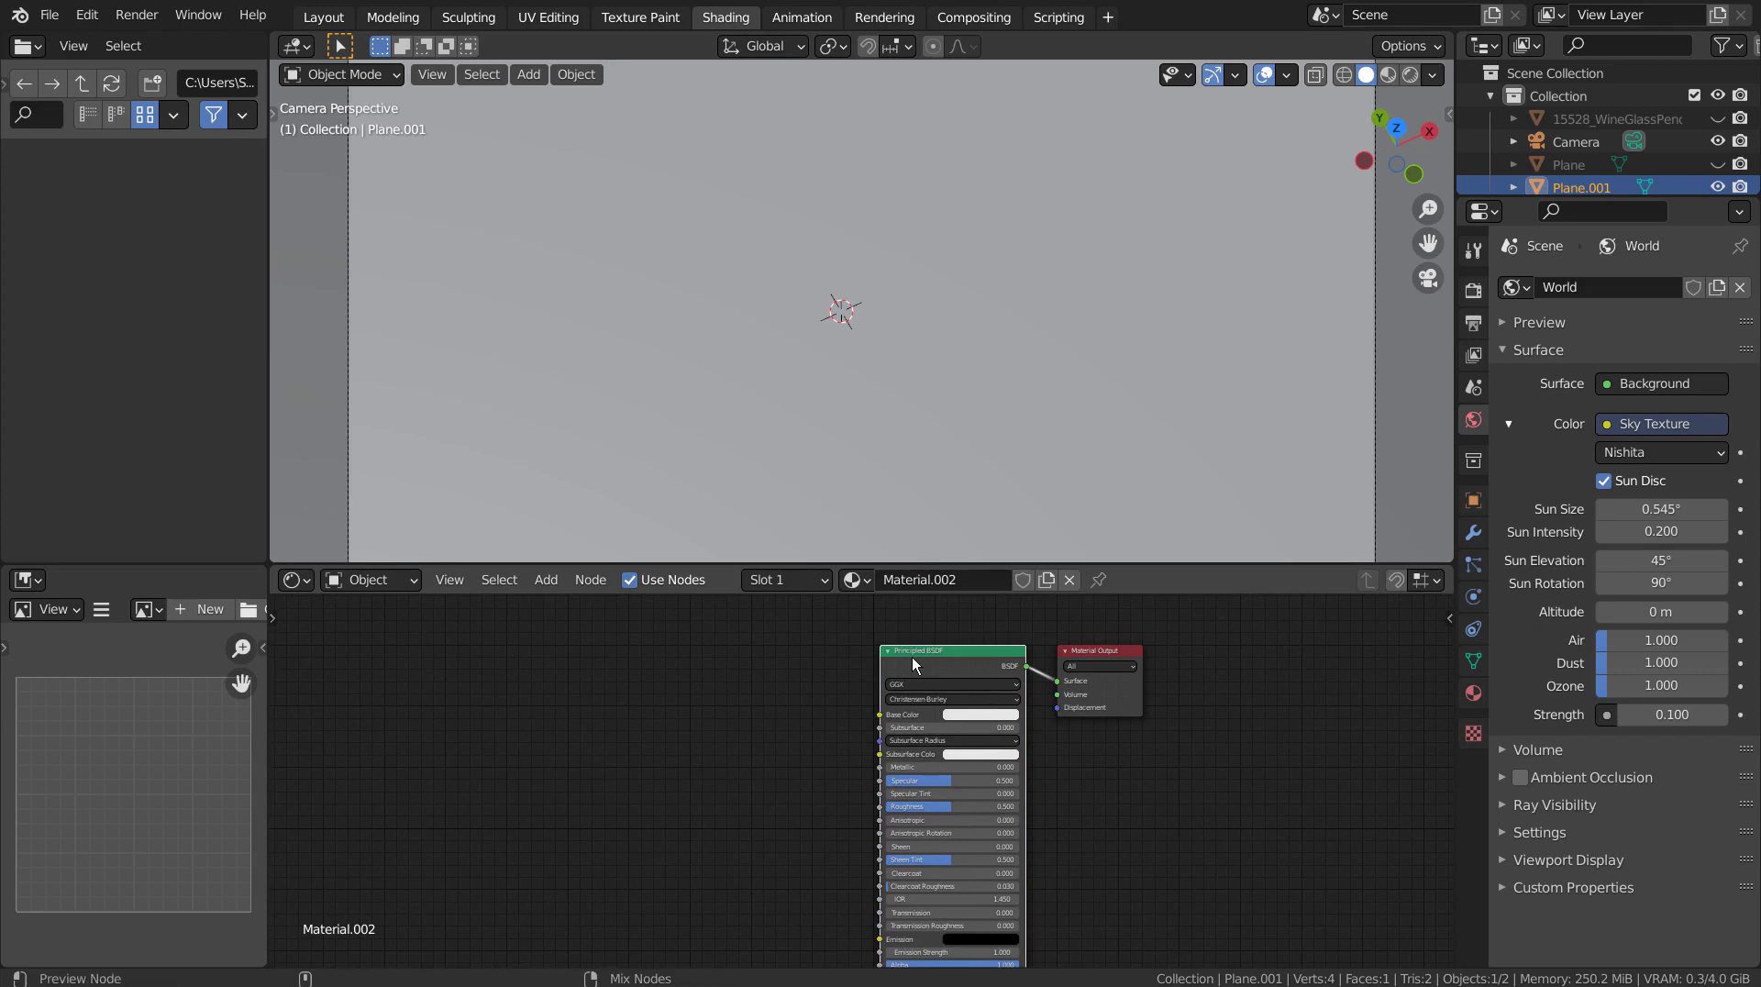
# Wire the four Asphalt14 texture maps into the Principled BSDF via Principled Texture Setup.
pyautogui.hotkey('ctrl', 'shift', 't')
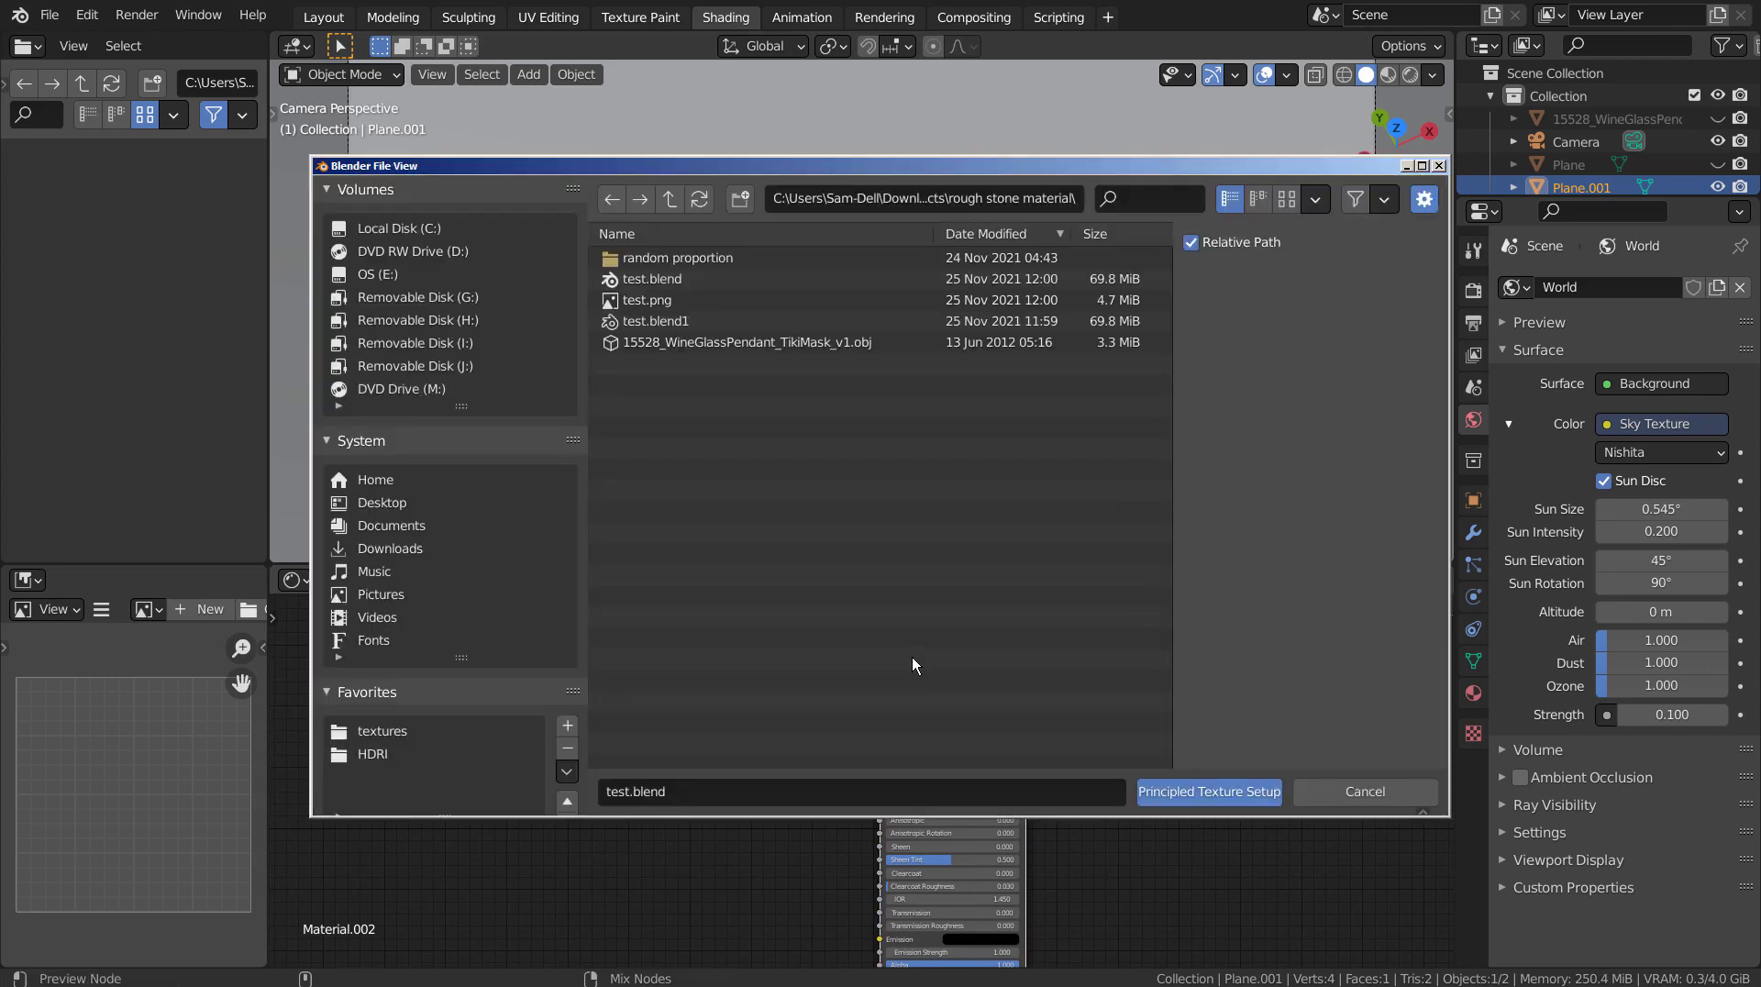
pyautogui.click(378, 732)
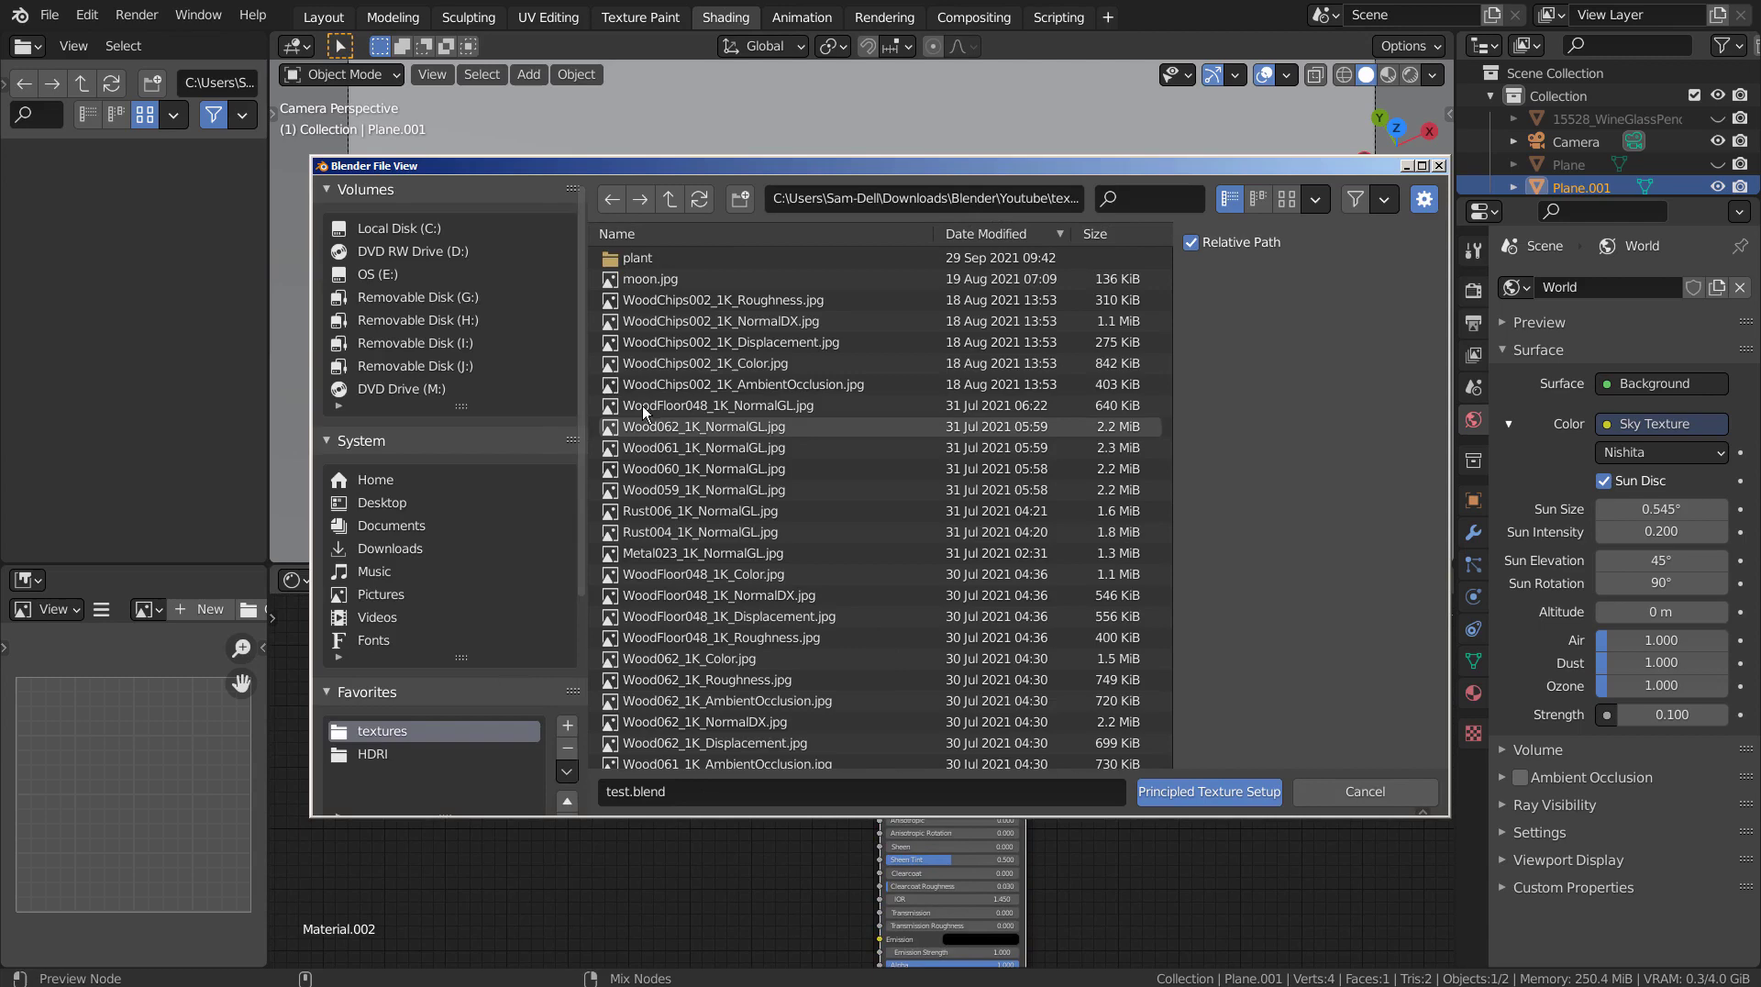
pyautogui.click(718, 239)
pyautogui.click(703, 277)
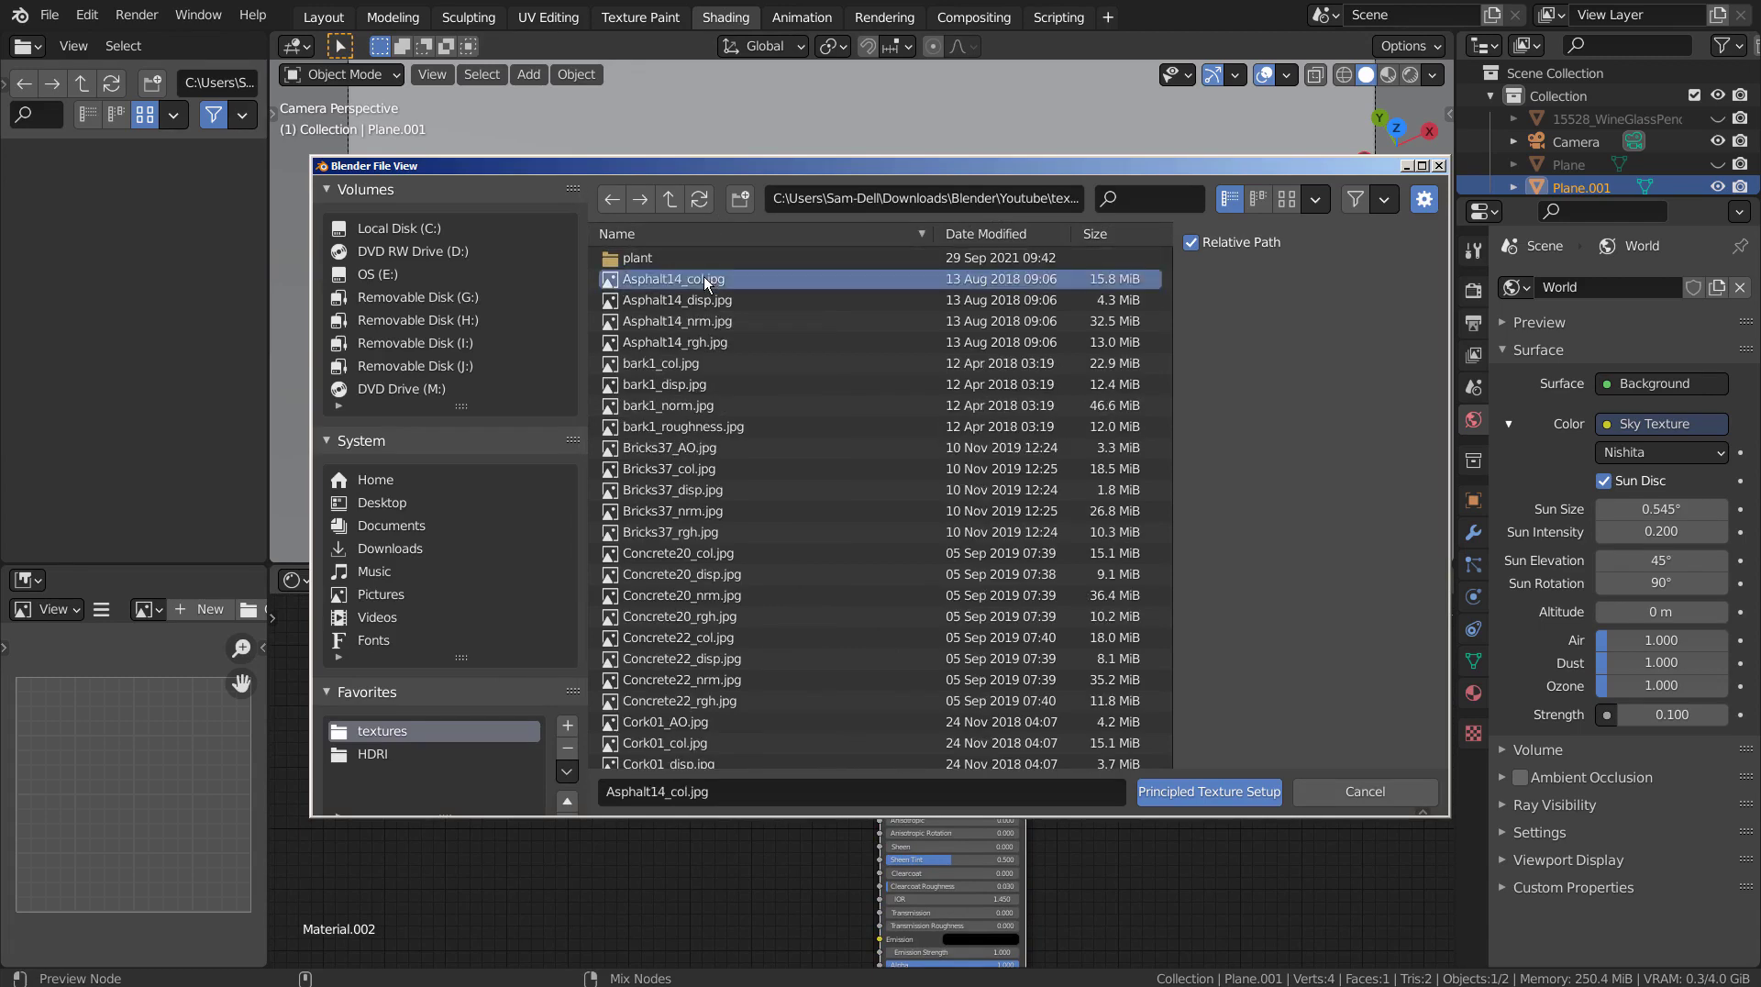
pyautogui.keyDown('shift'); pyautogui.click(702, 349); pyautogui.keyUp('shift')
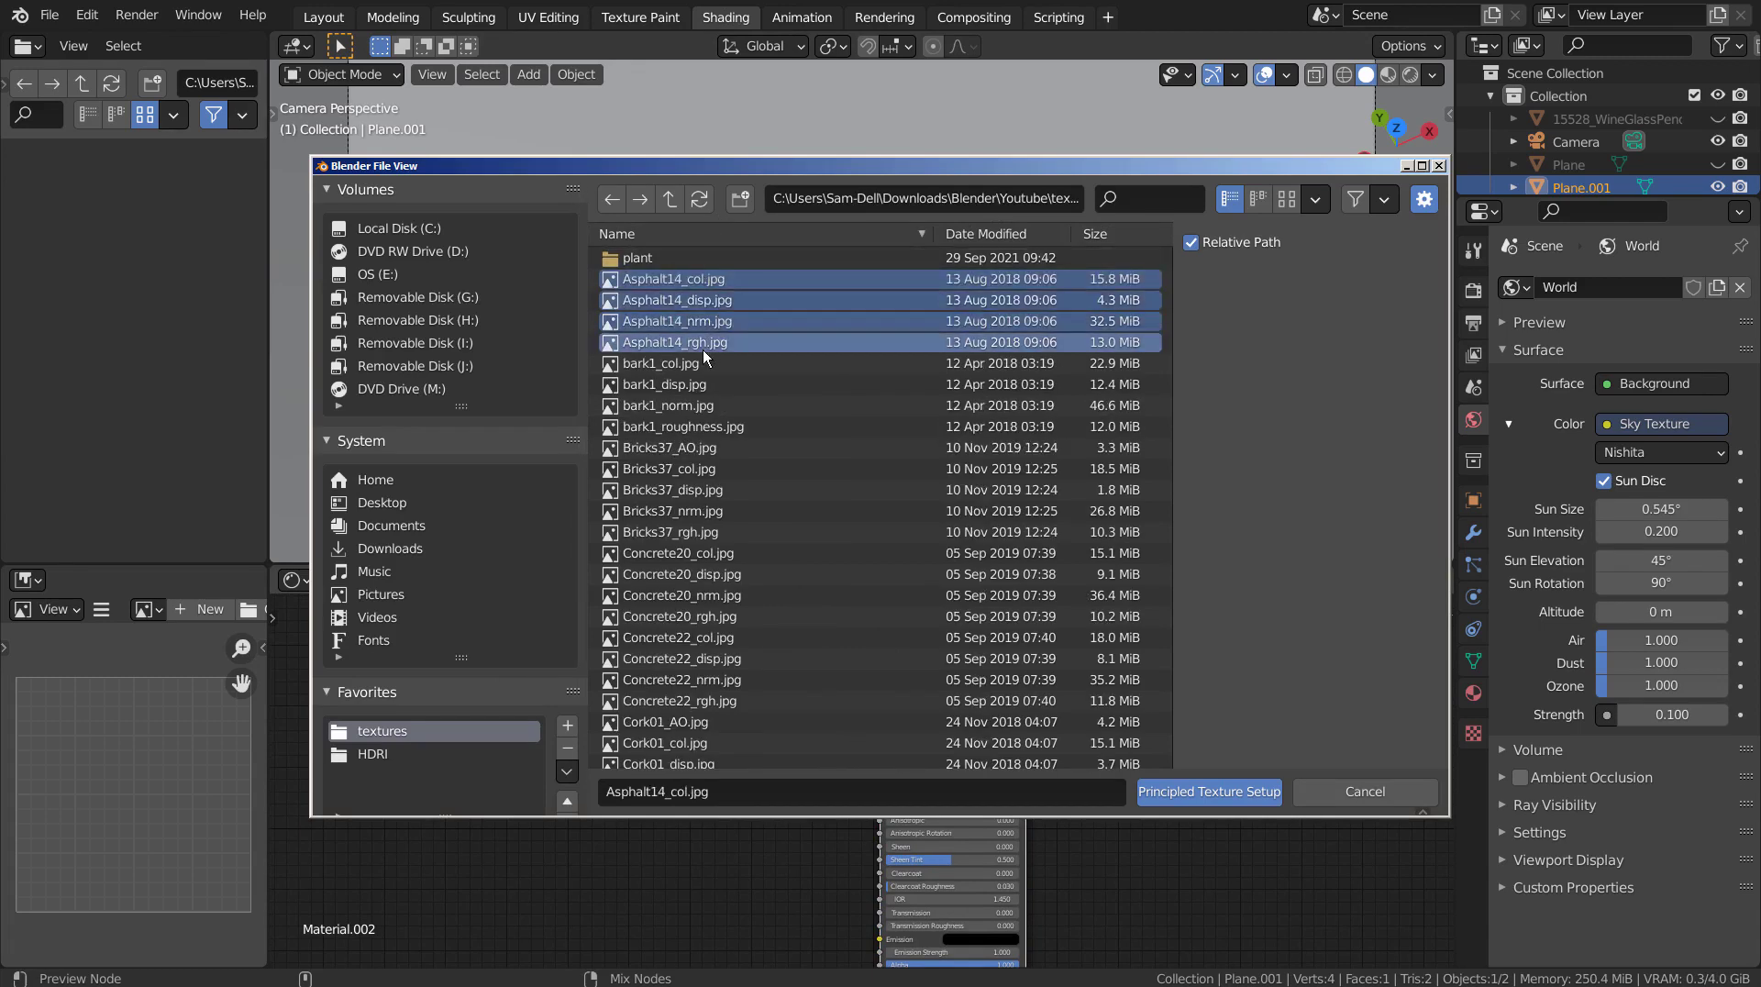
pyautogui.click(1225, 790)
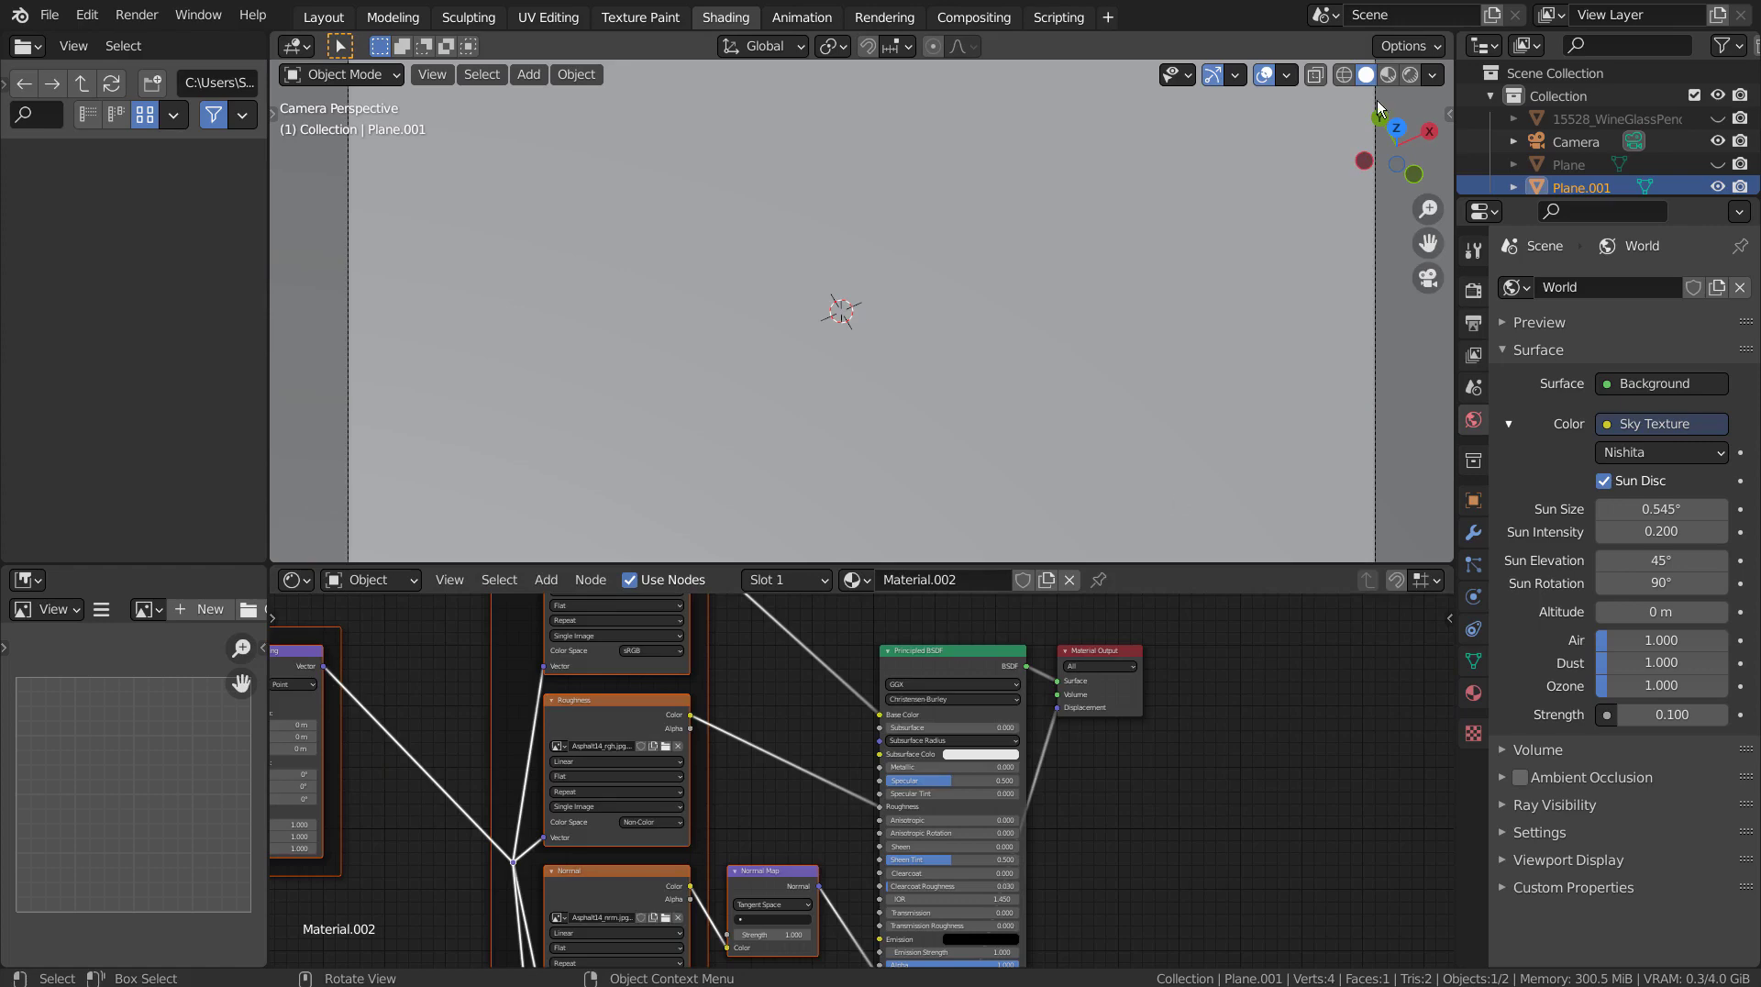
# Switch to Material Preview and re-enter camera view to see the asphalt-covered plane.
pyautogui.click(1390, 76)
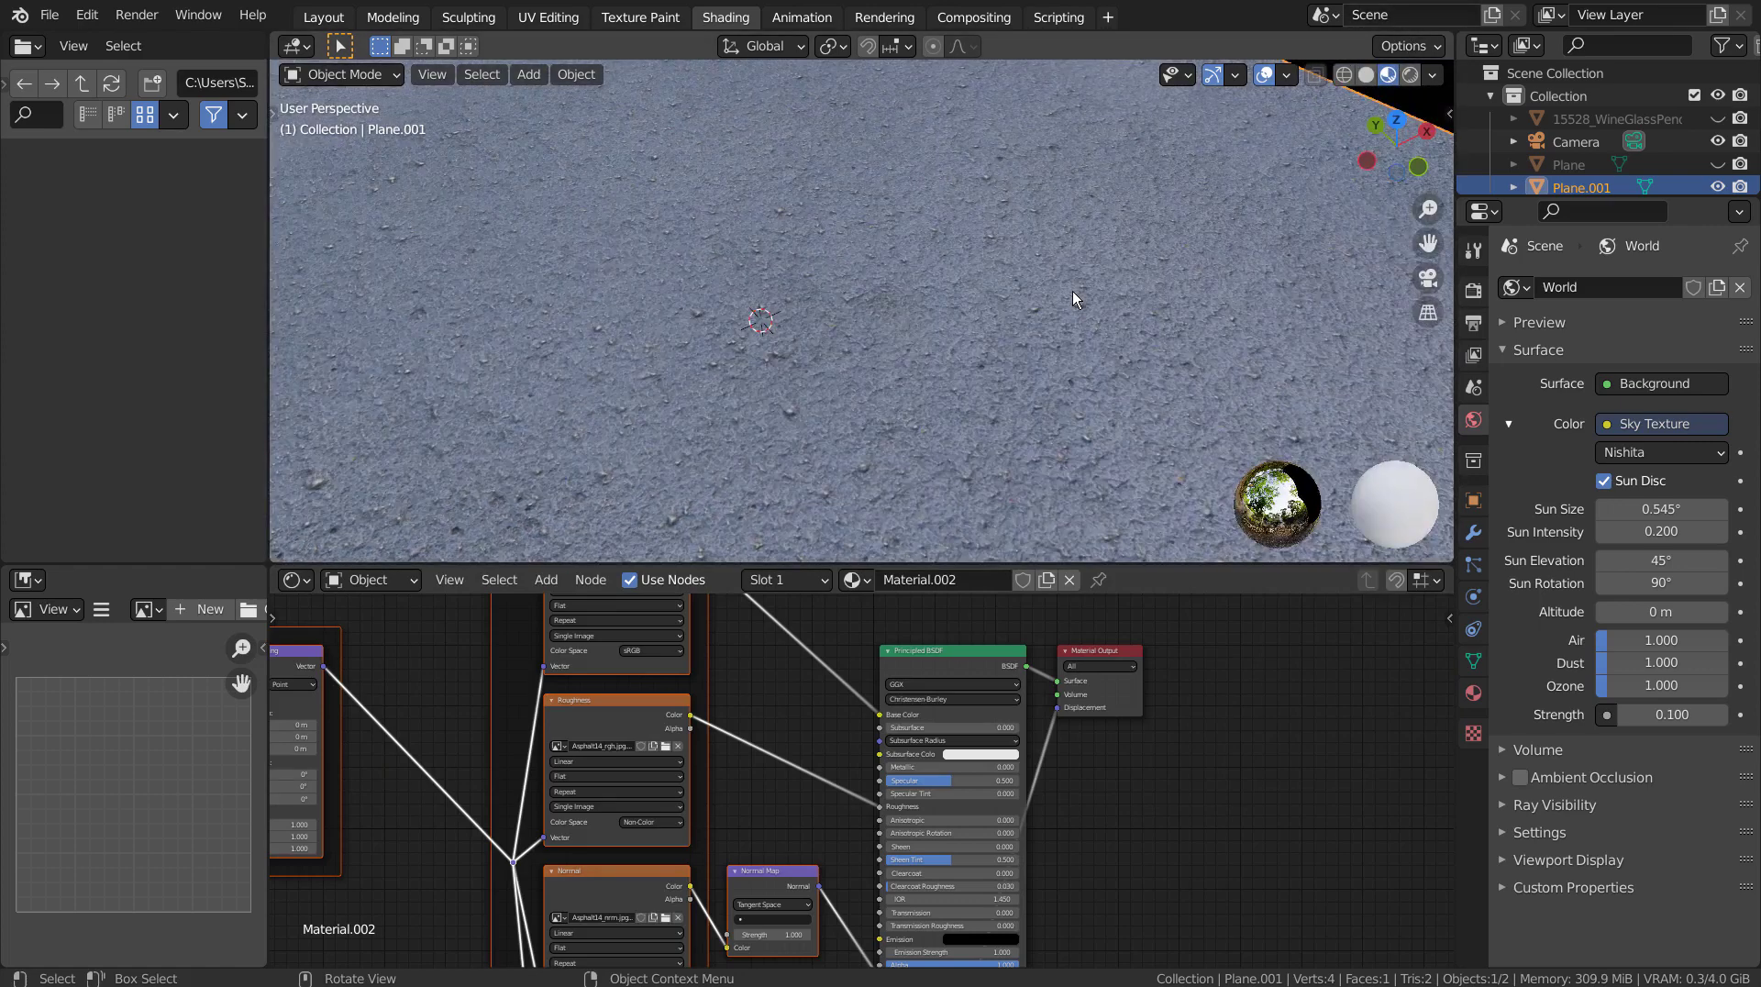
pyautogui.press('KP_0')
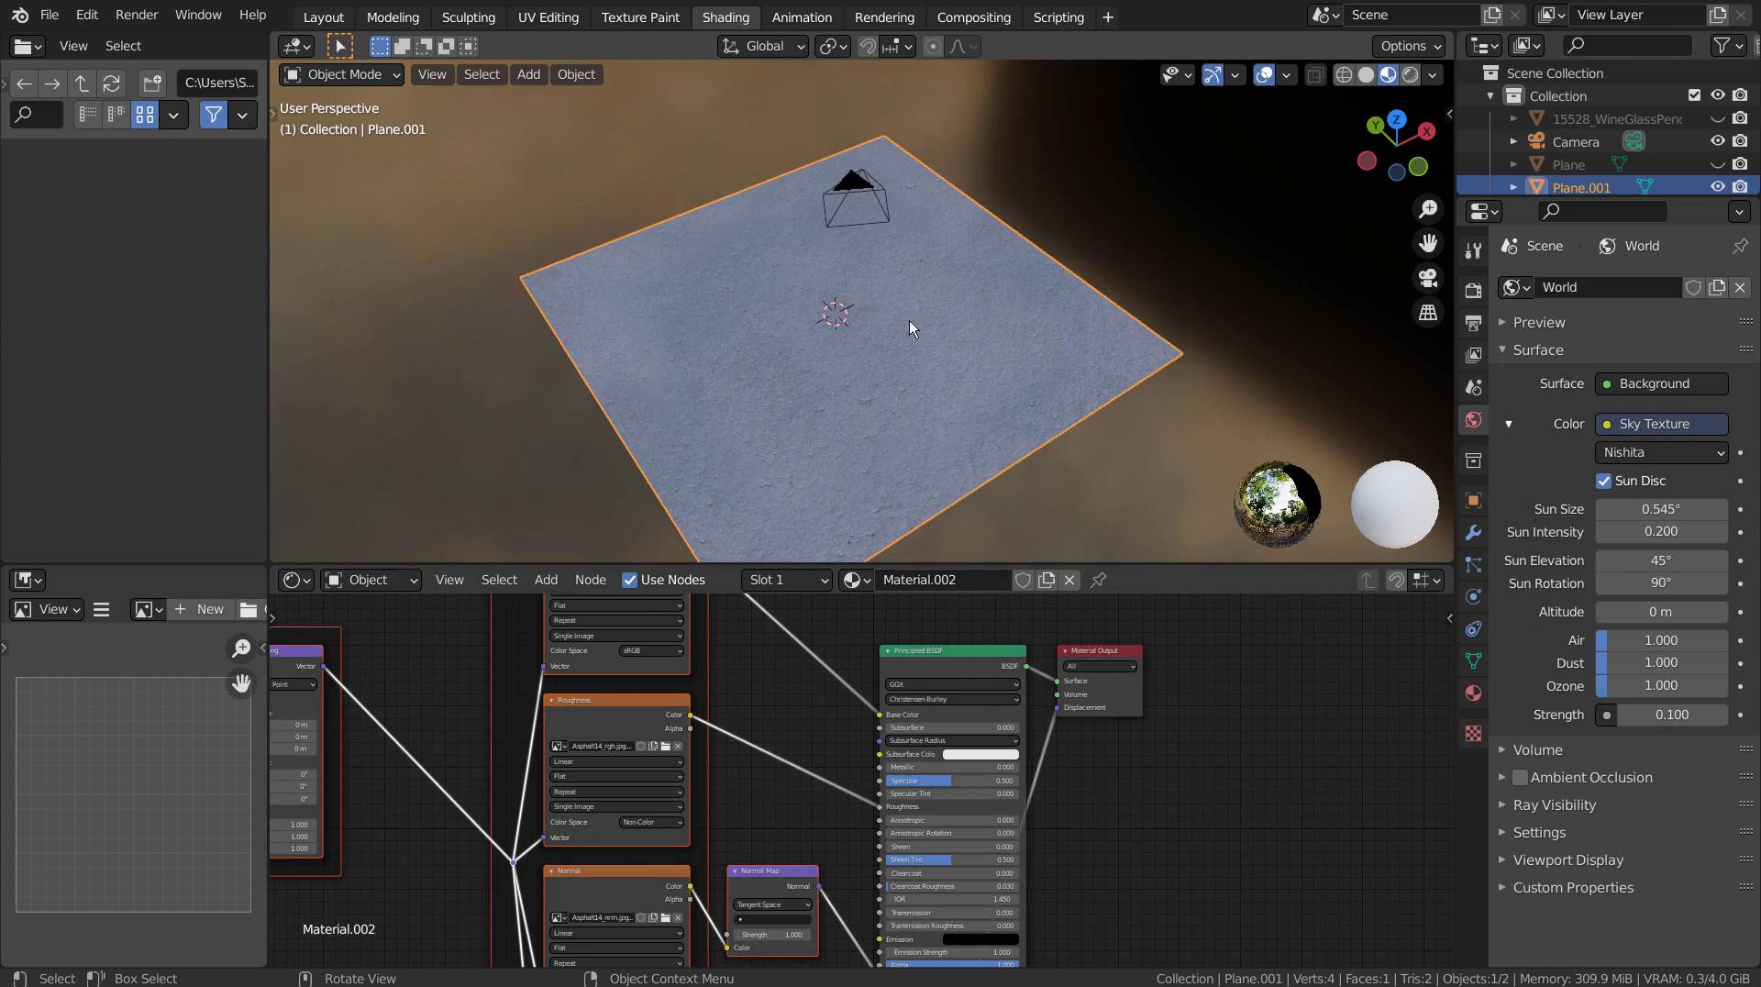
pyautogui.press('KP_0')
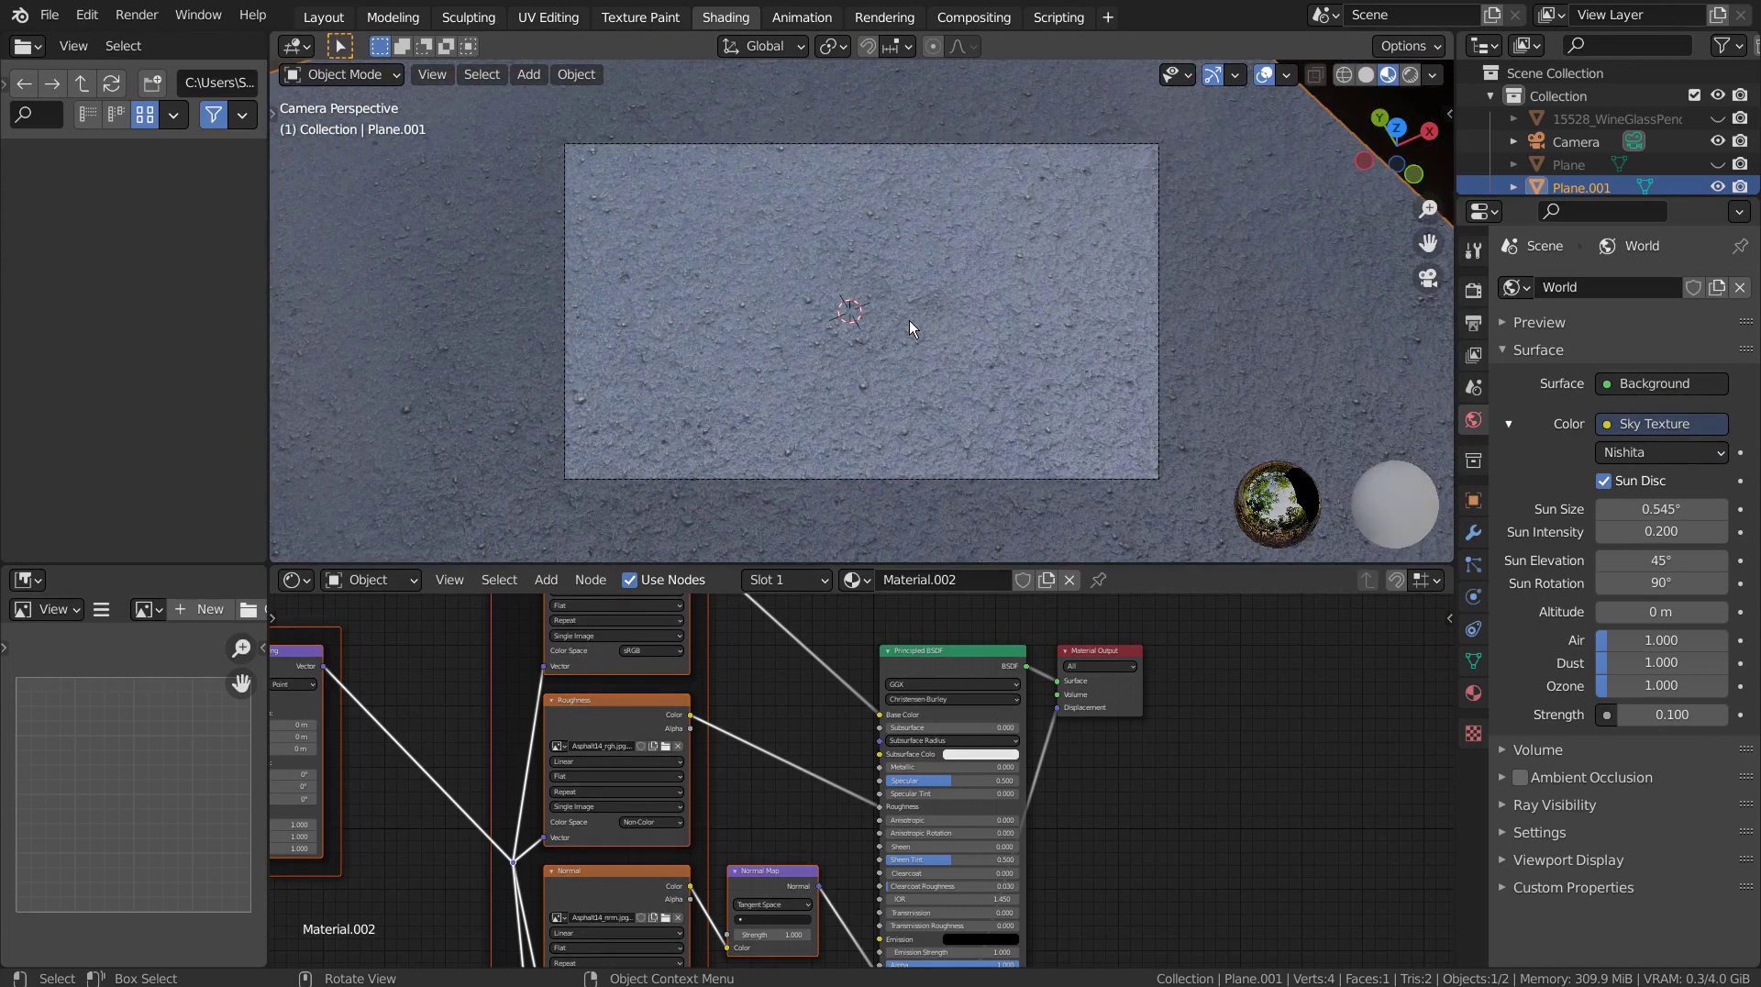
# Back in Layout, import 15528_WineGlassPendant_TikiMask_v1.obj as a Wavefront OBJ.
pyautogui.click(324, 16)
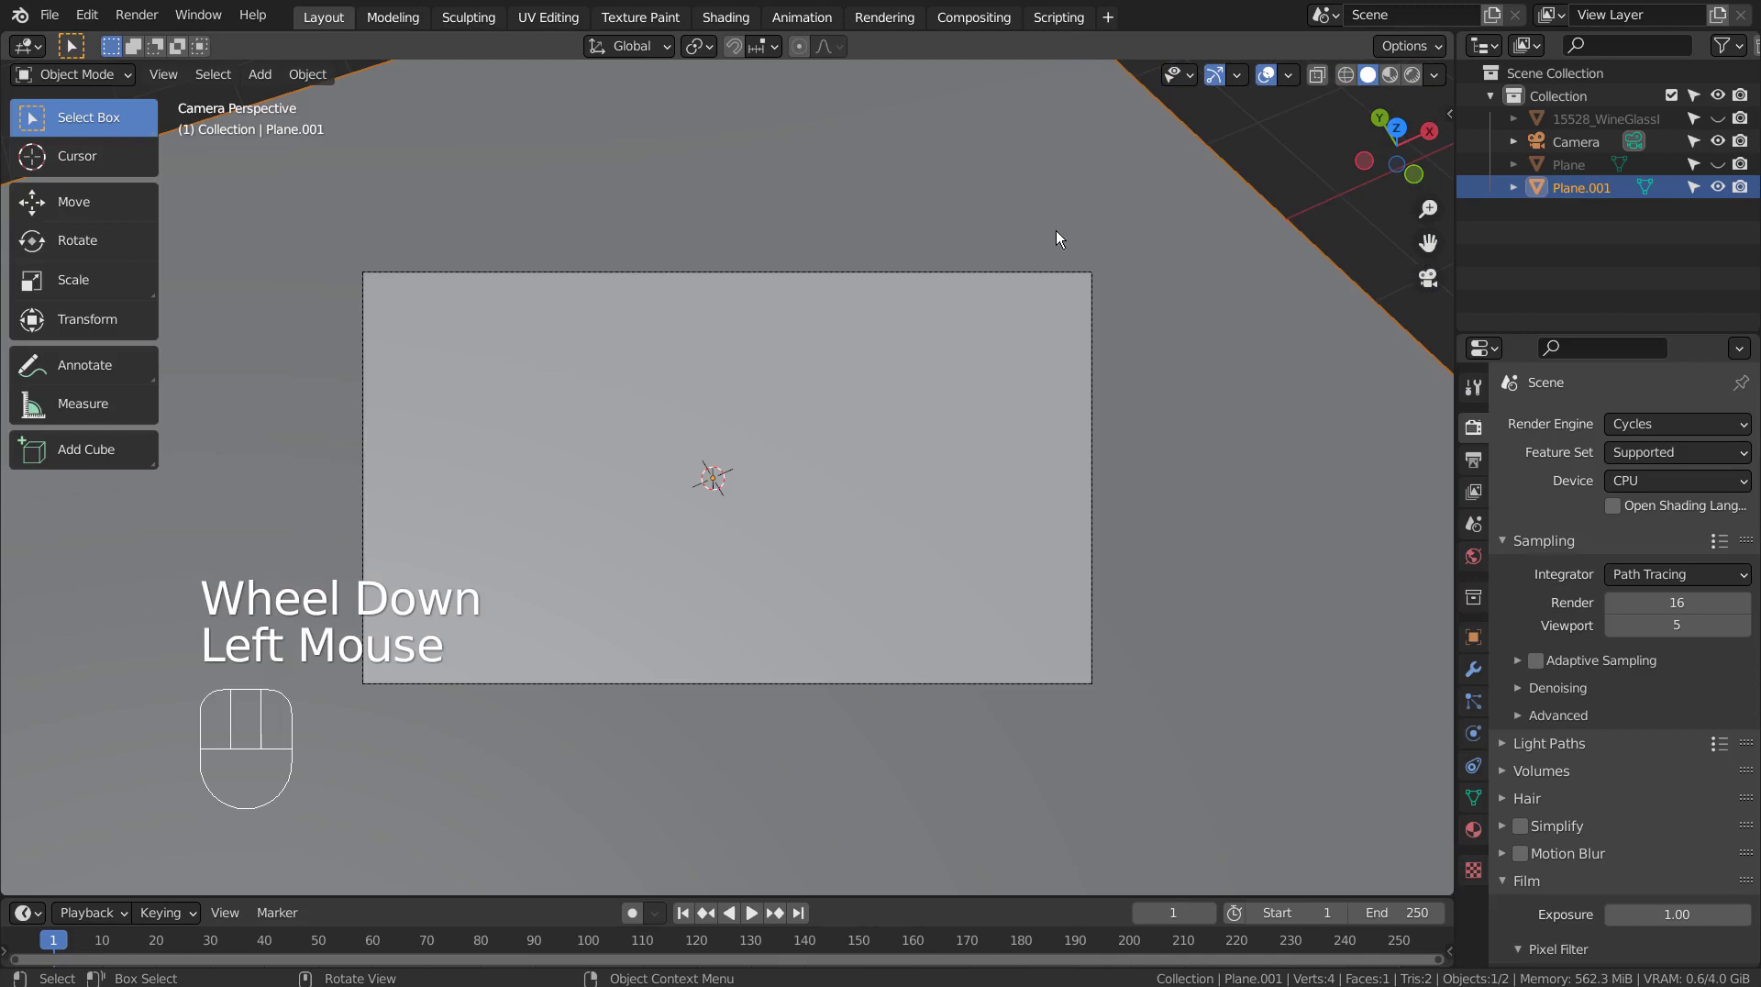
pyautogui.hotkey('shift', 'a')
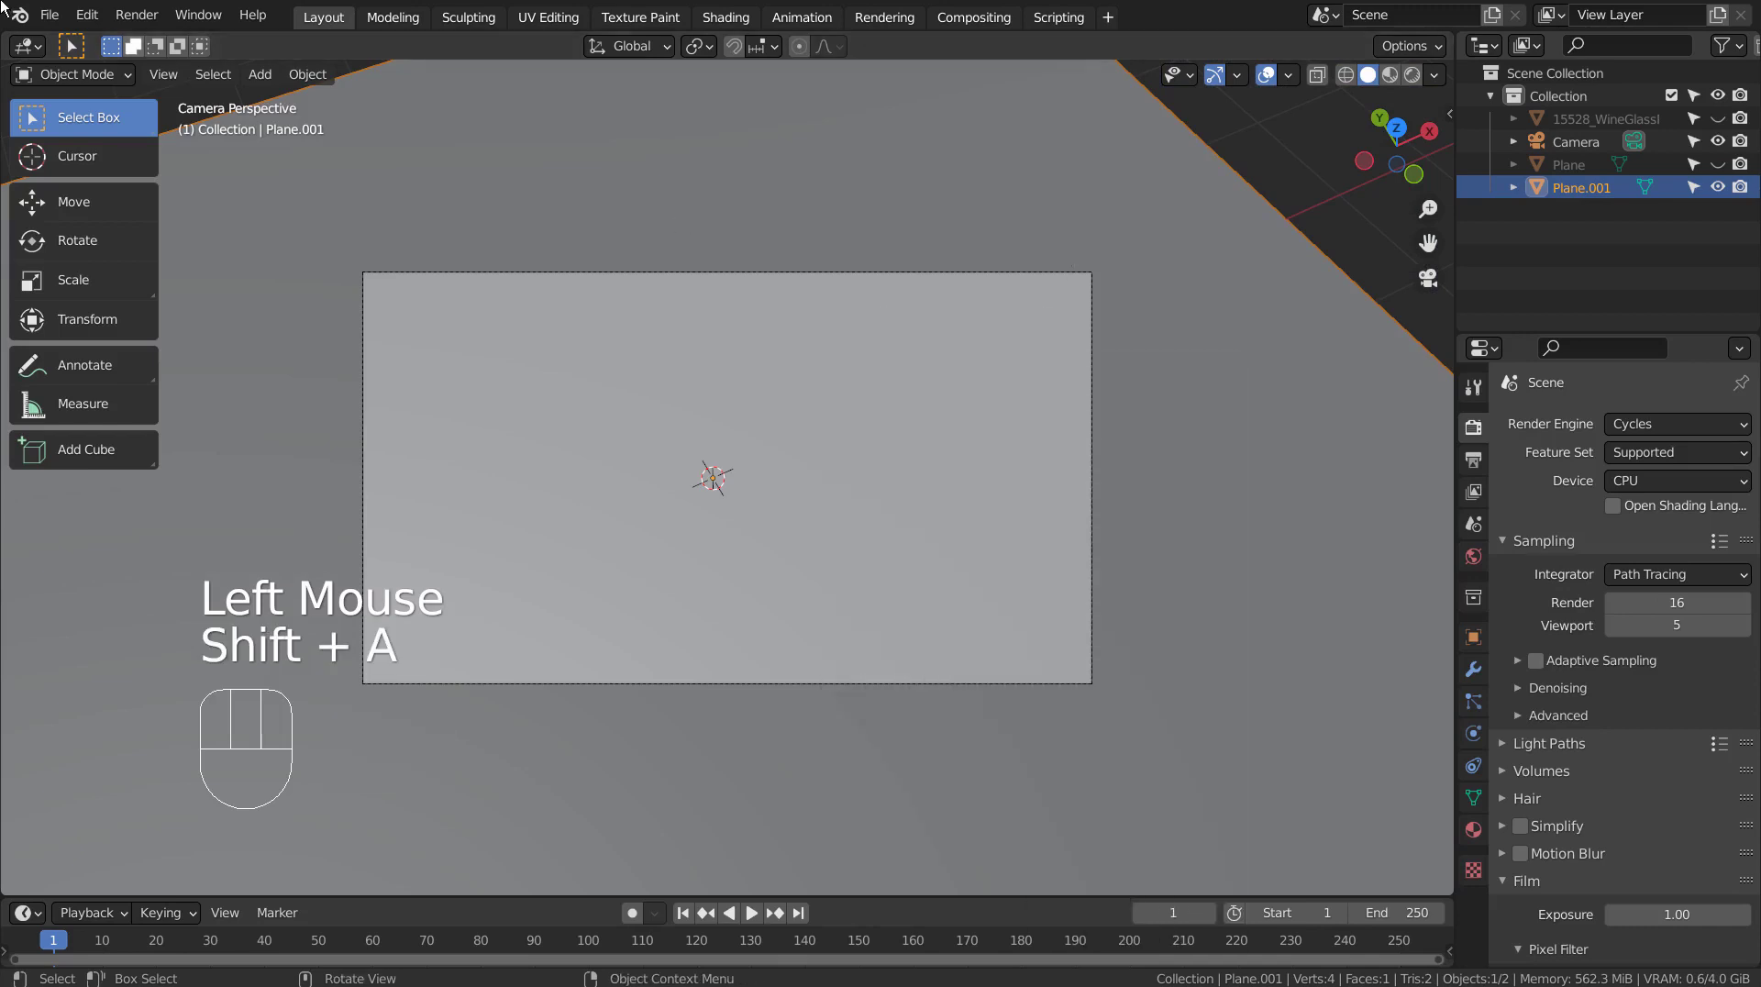
pyautogui.click(48, 14)
pyautogui.moveTo(111, 328)
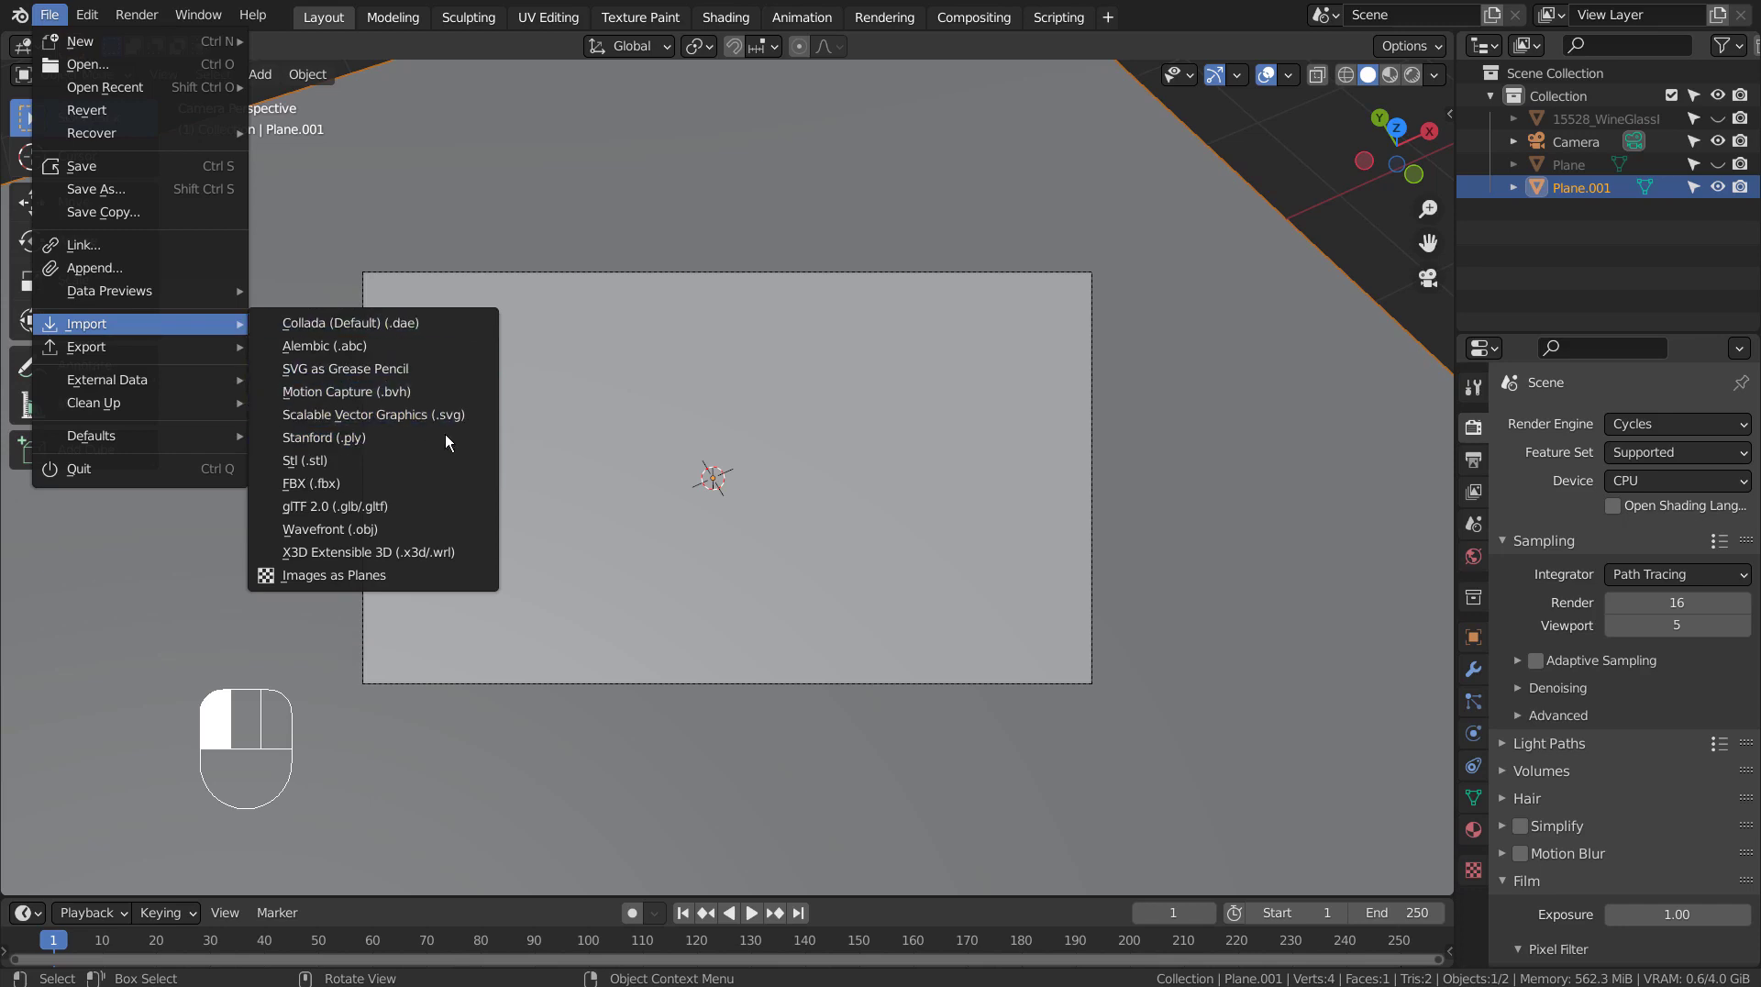
pyautogui.click(442, 523)
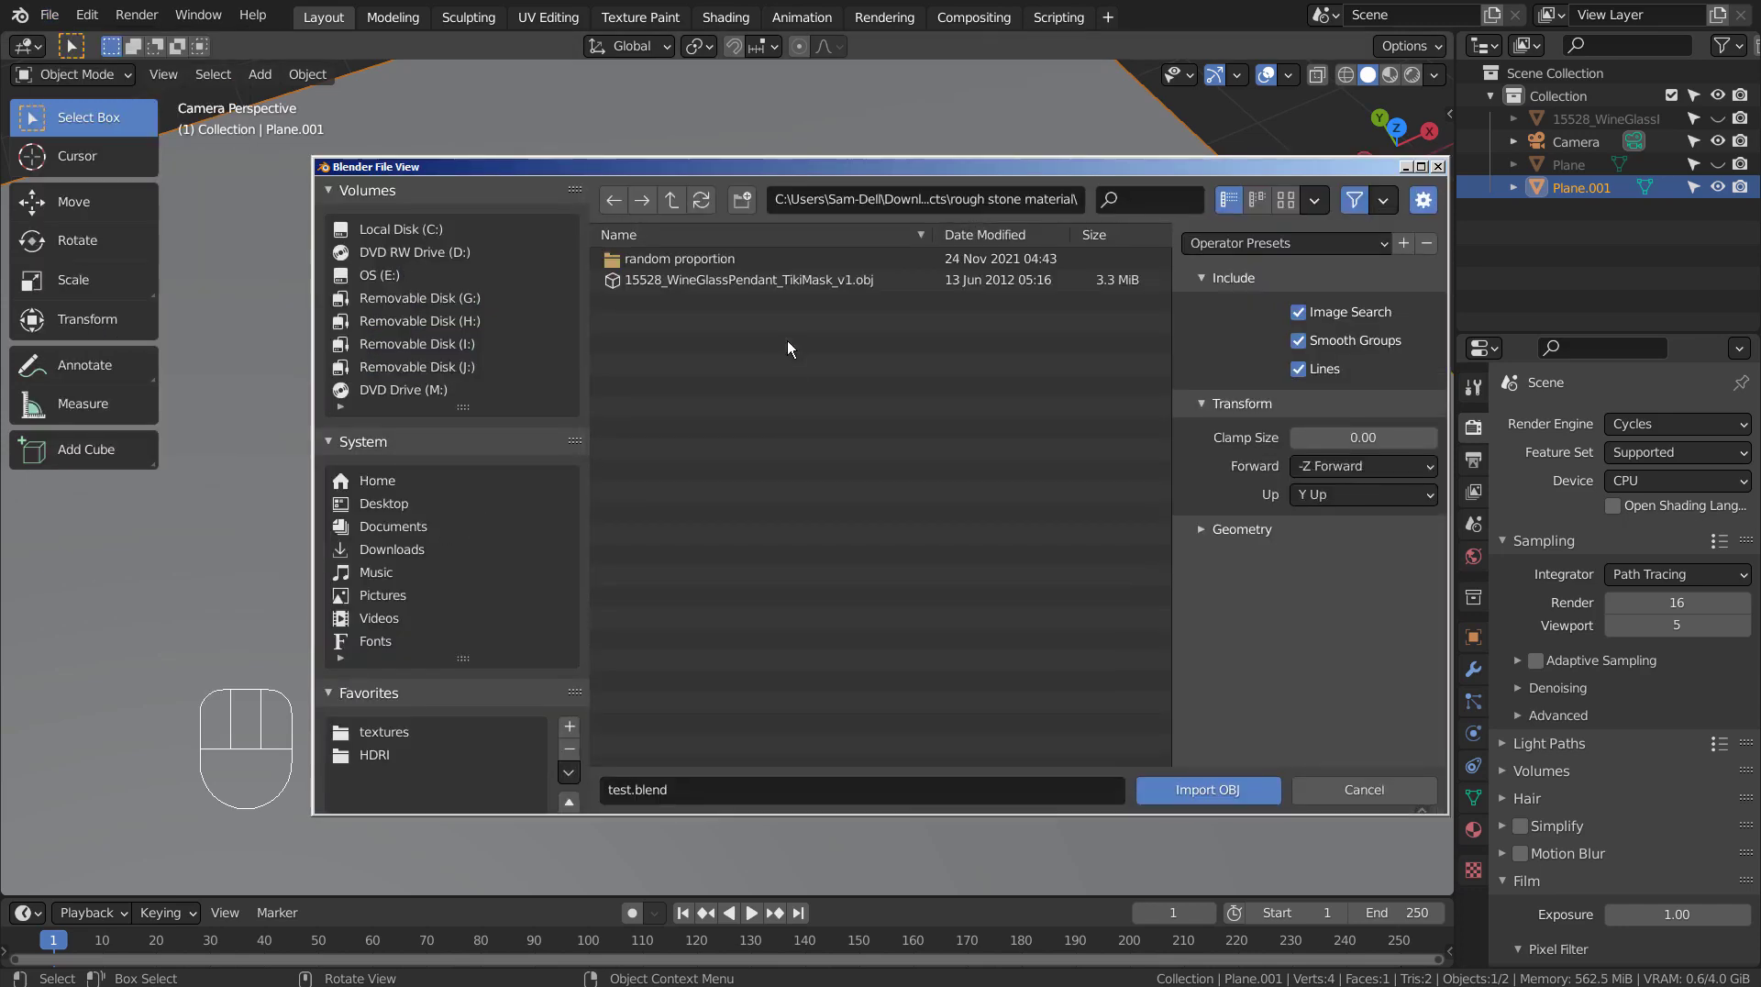
pyautogui.click(759, 280)
pyautogui.click(1218, 788)
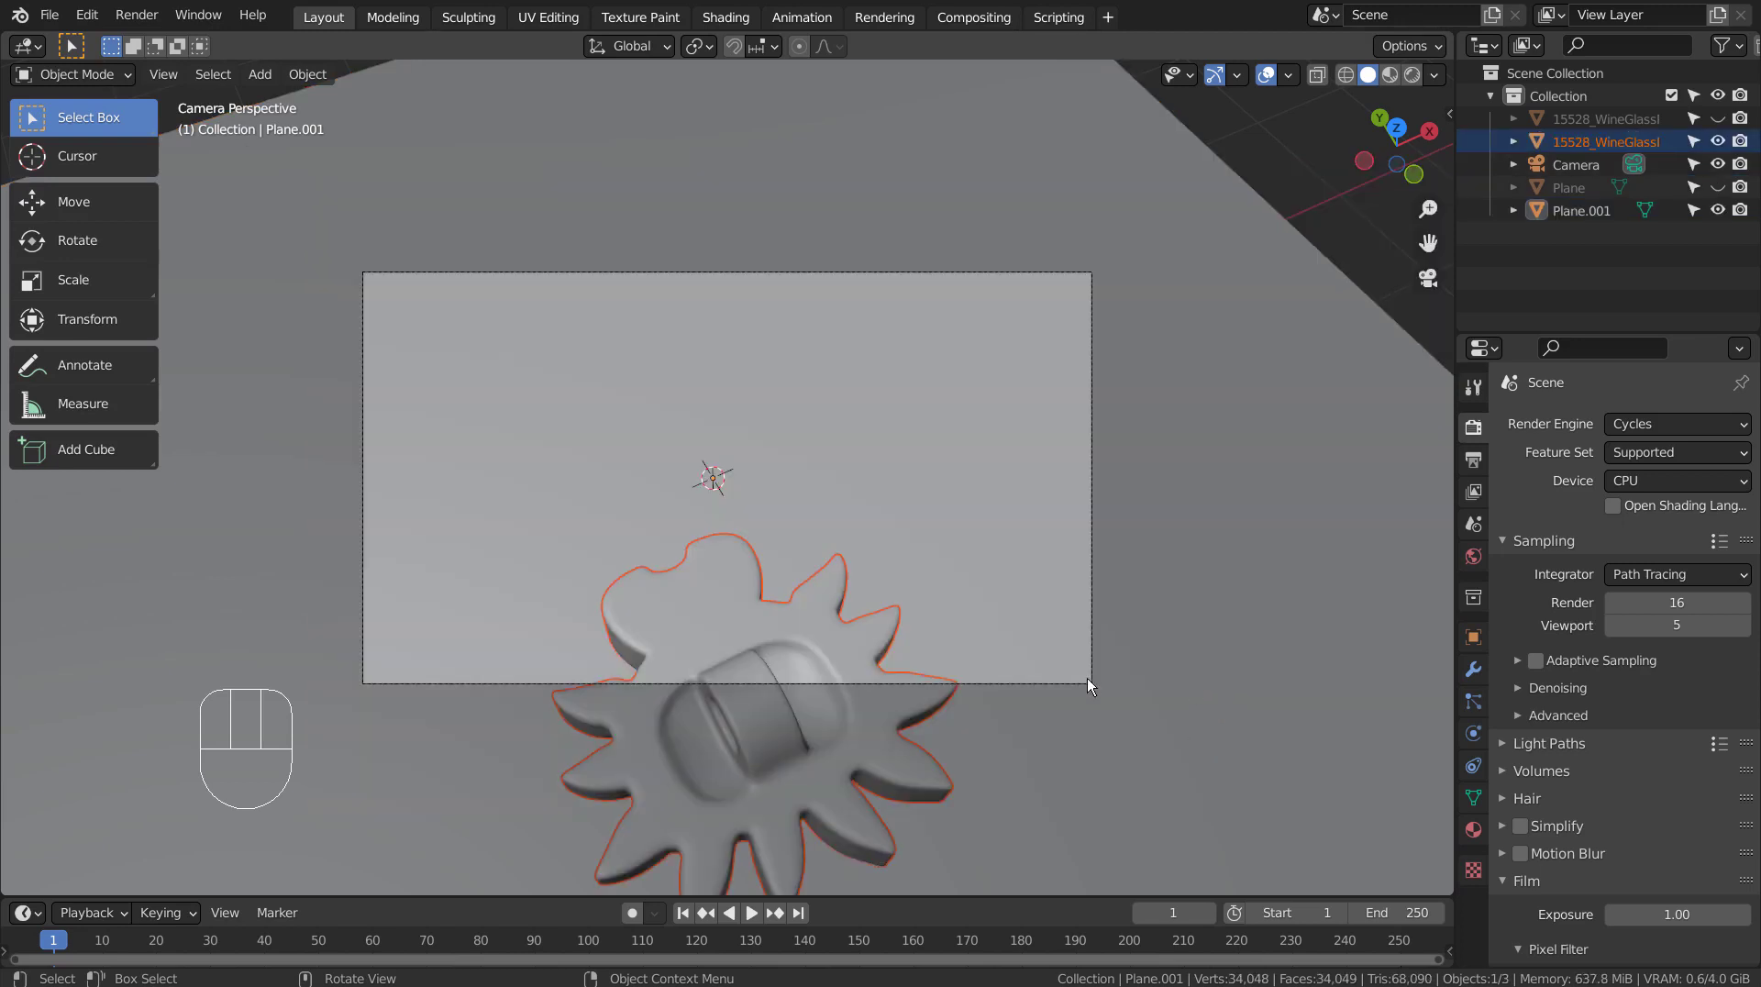
# From the front view, rotate the imported pendant over and move it into place.
pyautogui.press('KP_1')
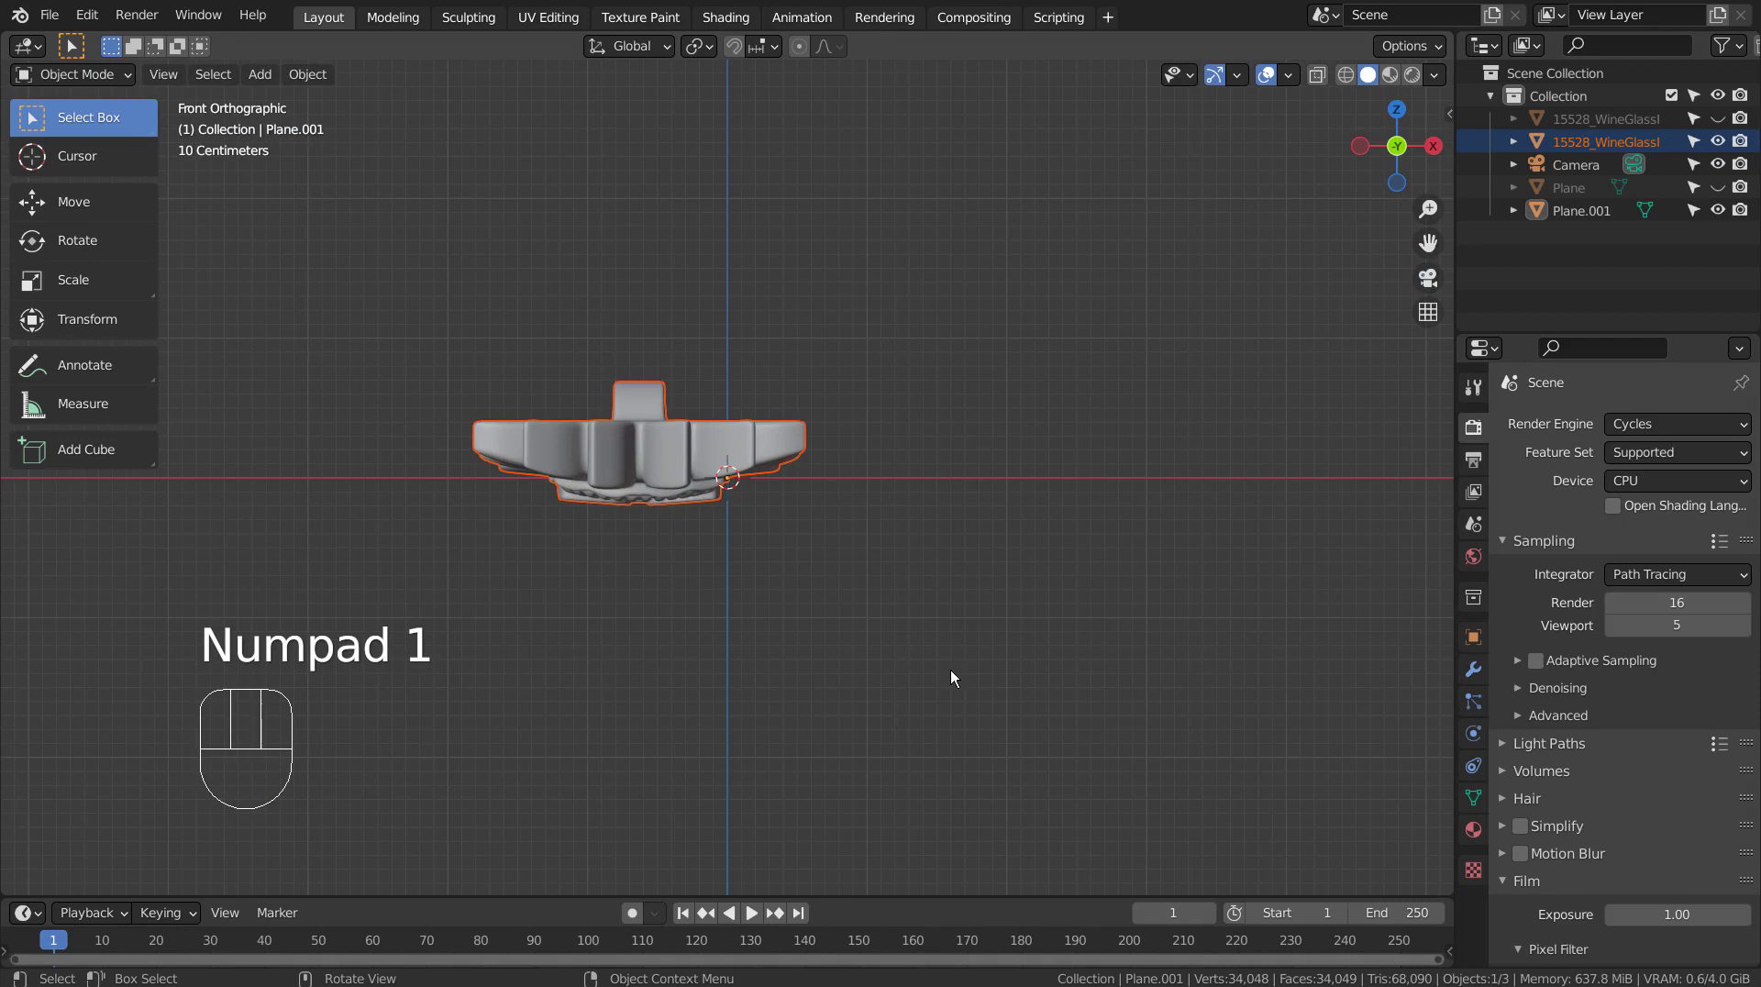
pyautogui.press('r')
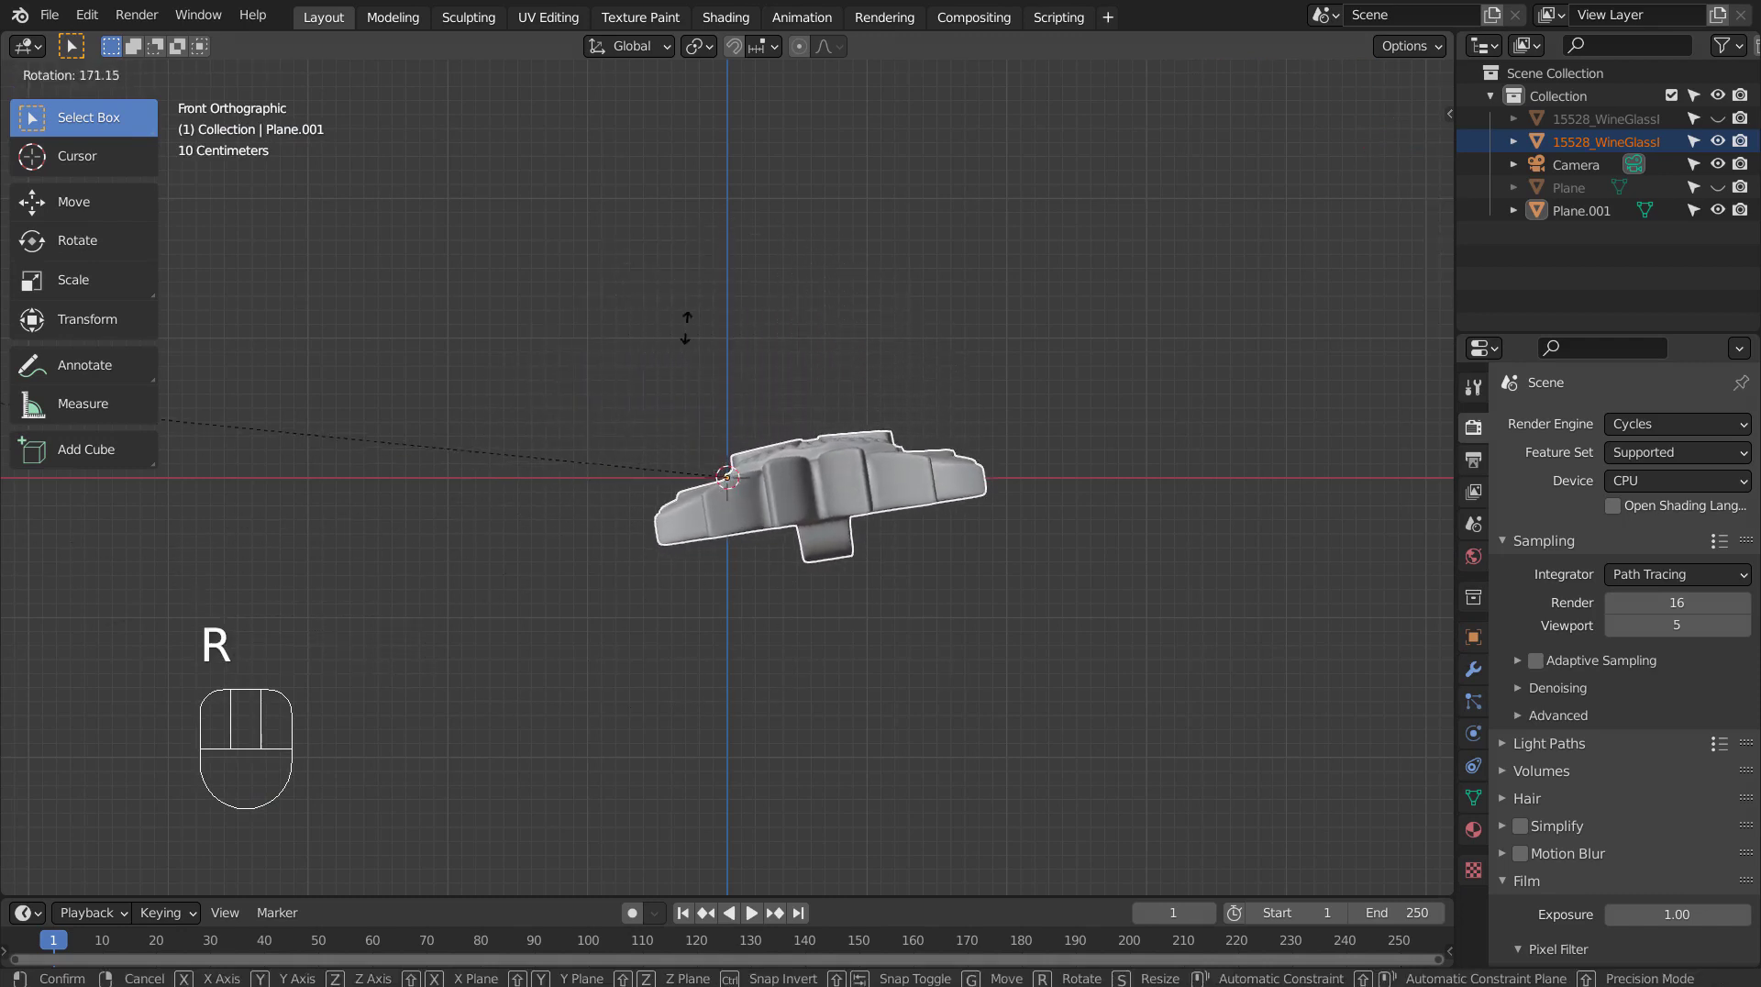
pyautogui.keyDown('ctrl'); pyautogui.click(823, 166); pyautogui.keyUp('ctrl')
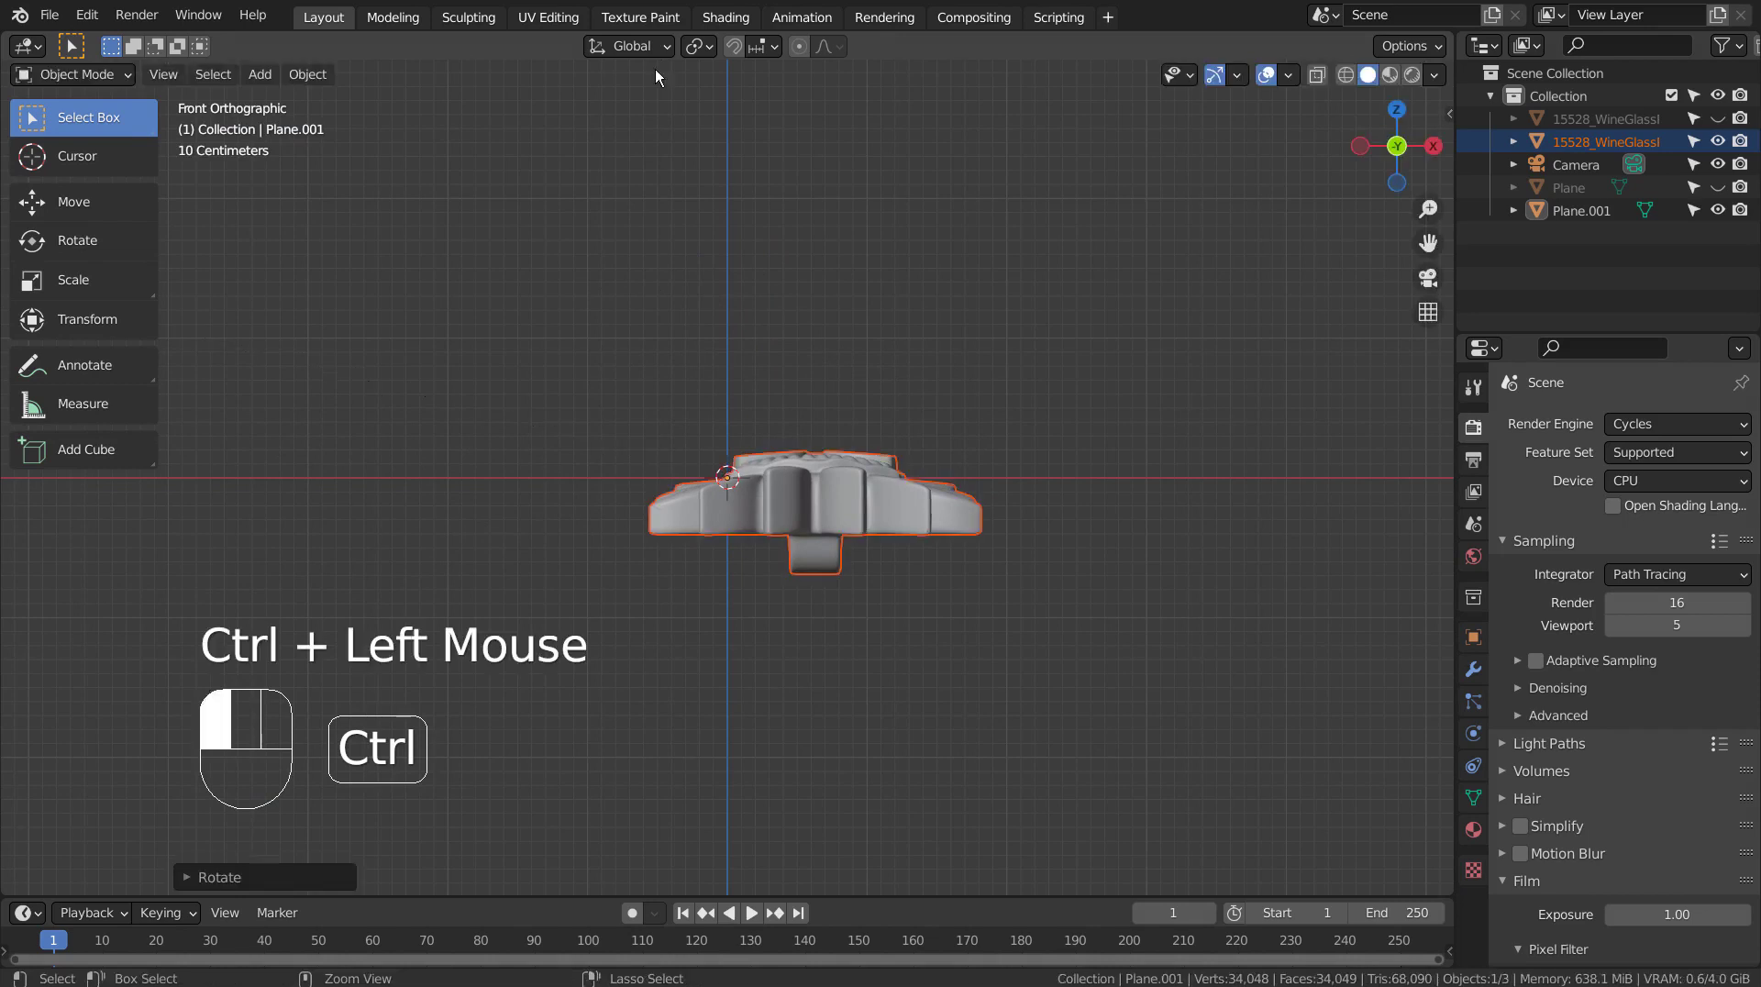
pyautogui.press('g')
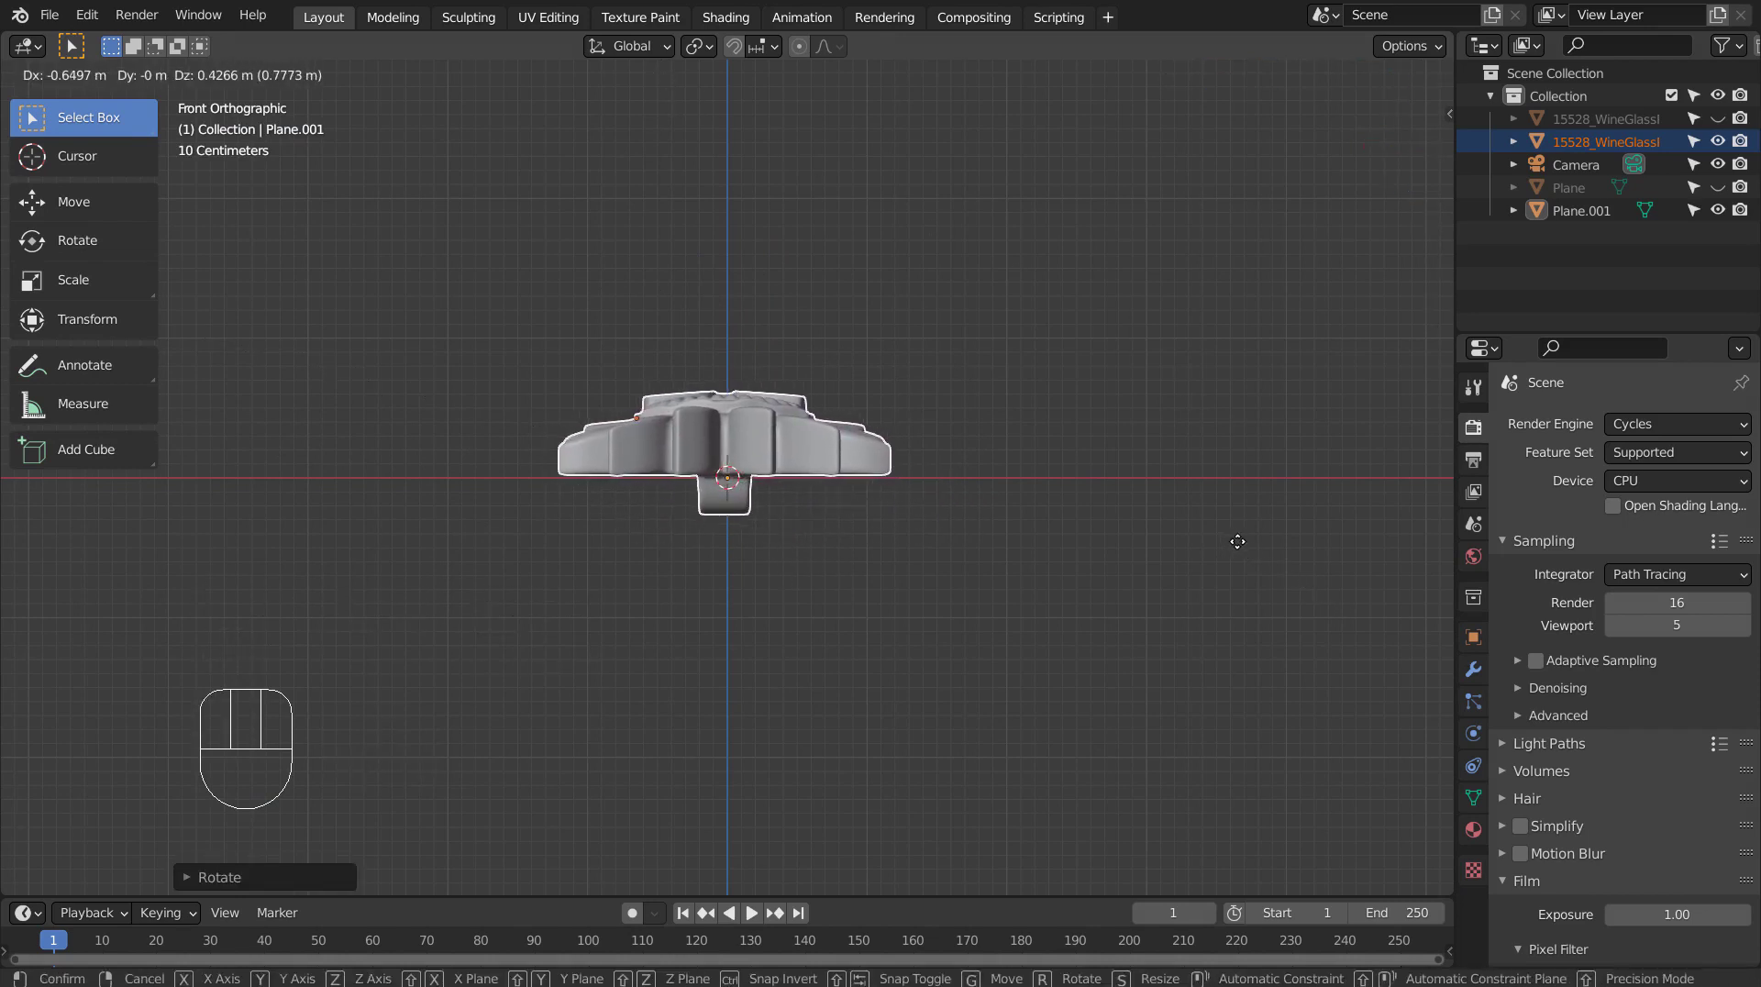
pyautogui.click(1237, 541)
pyautogui.press('KP_0')
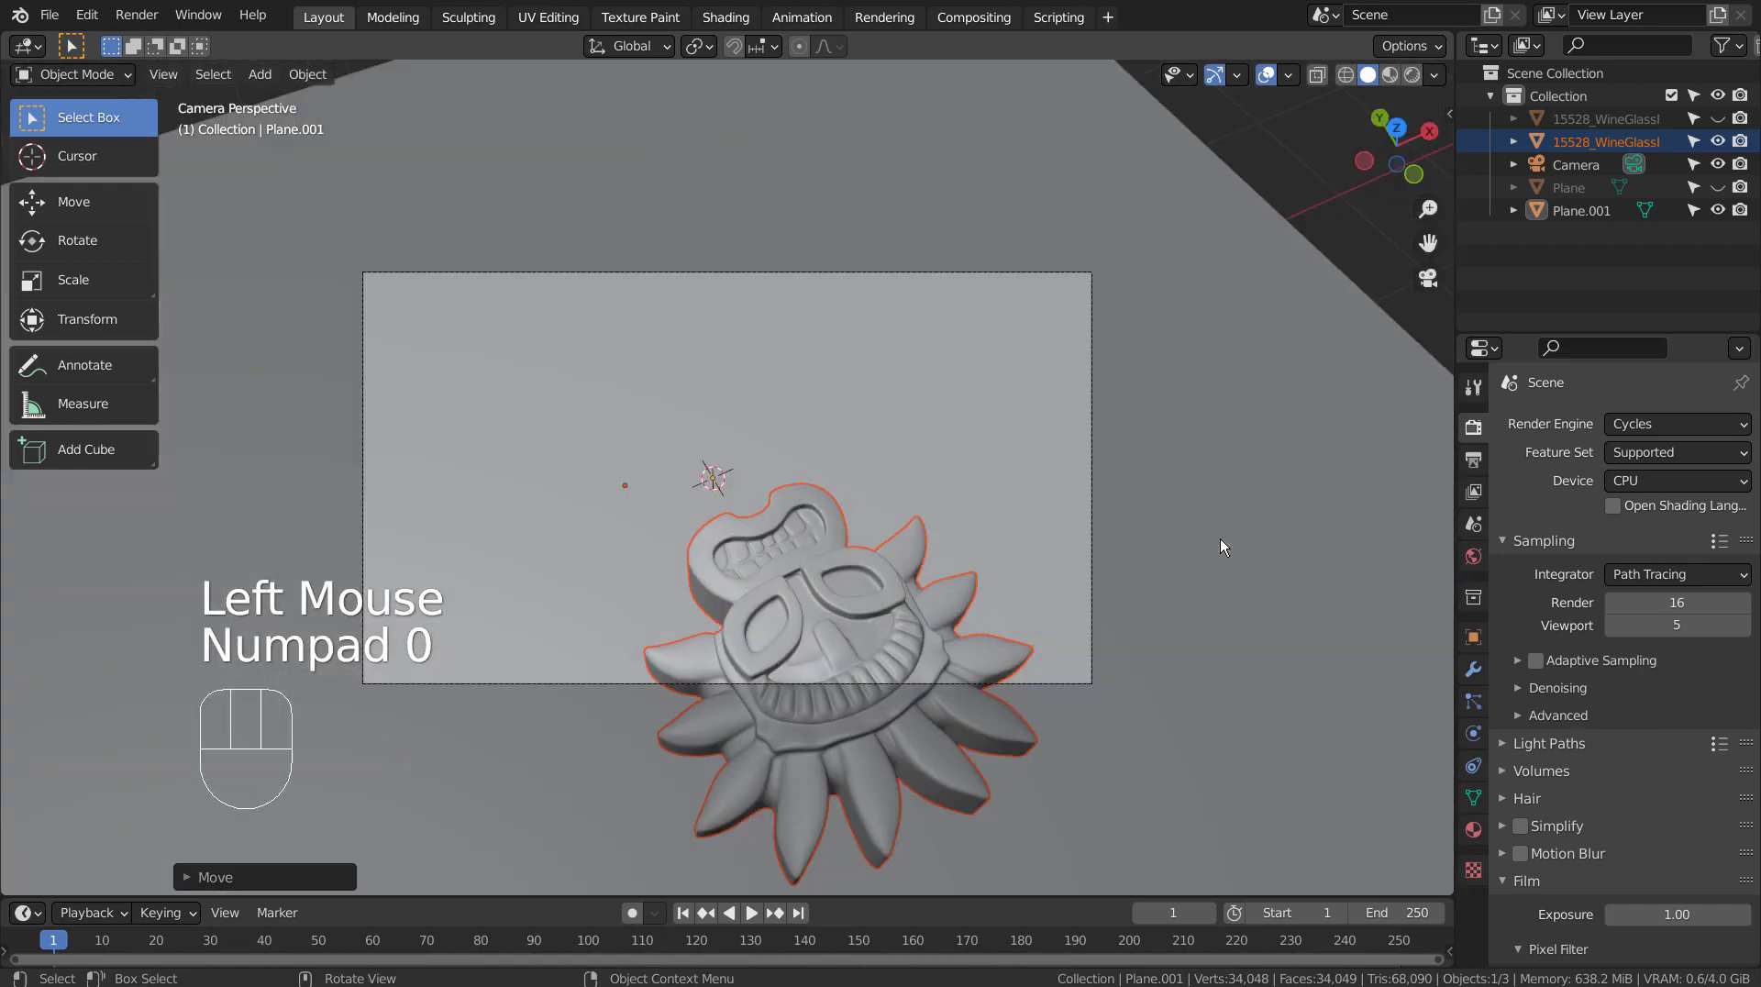
# From the top view, flip the mask 180° upright and centre it in the camera frame.
pyautogui.press('KP_7')
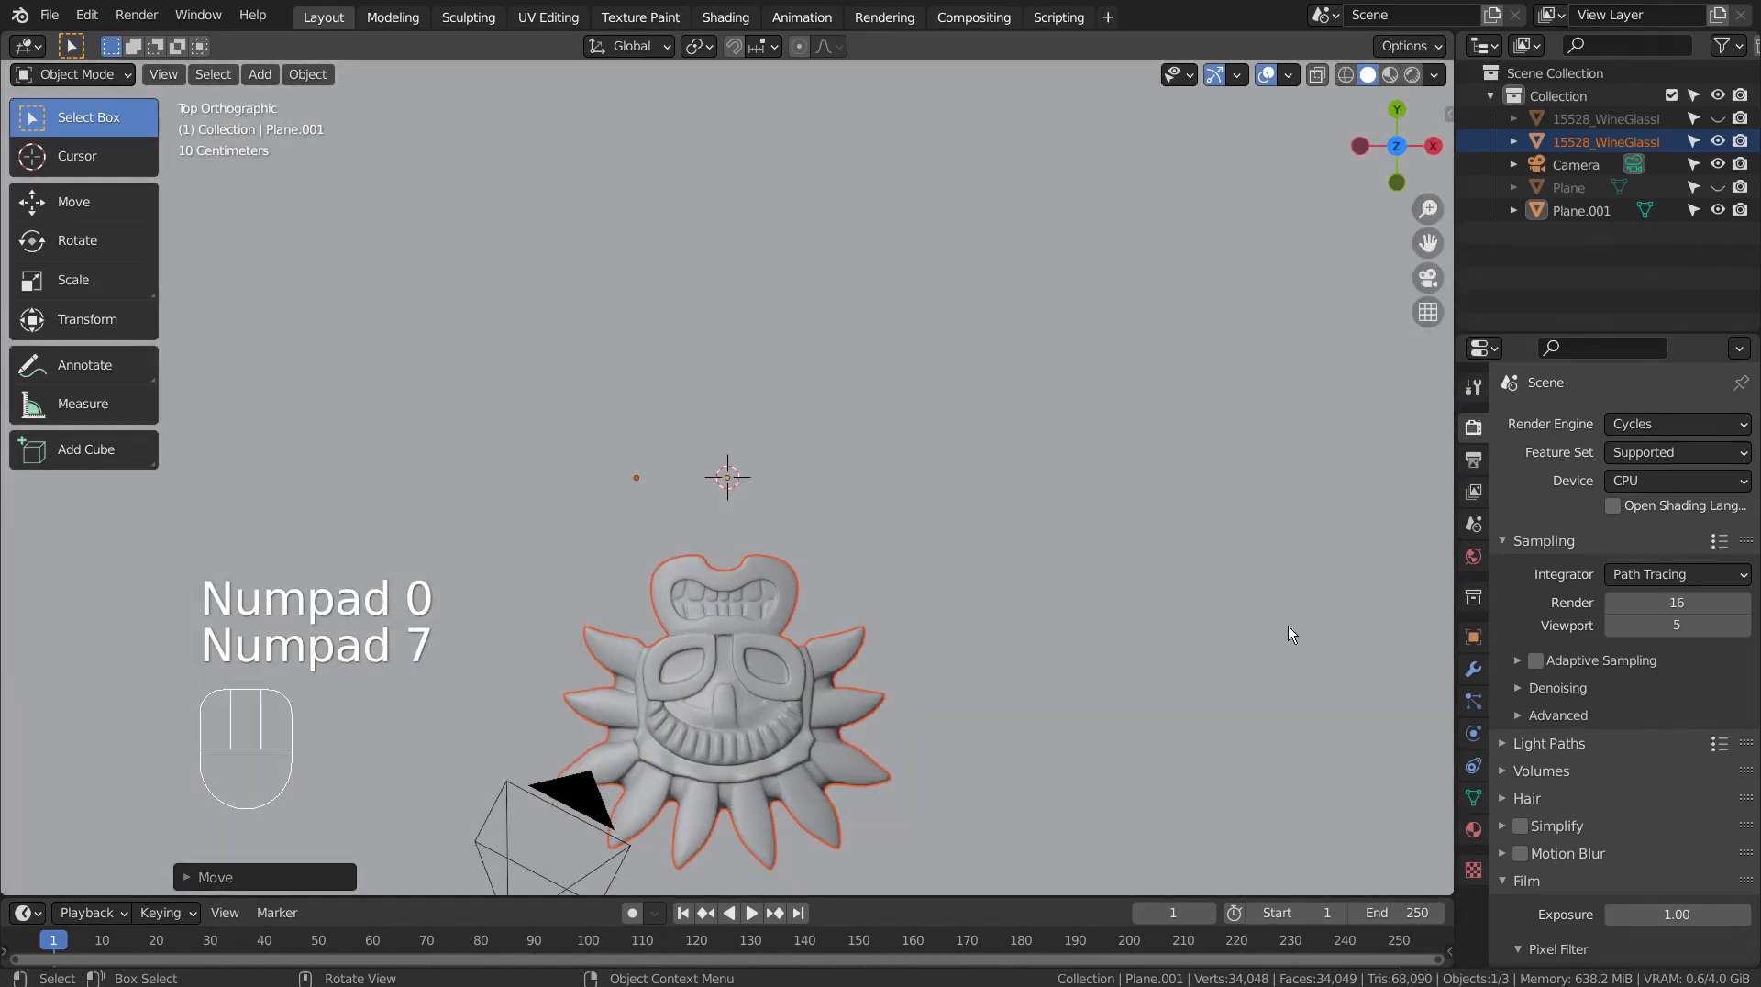
pyautogui.press('r')
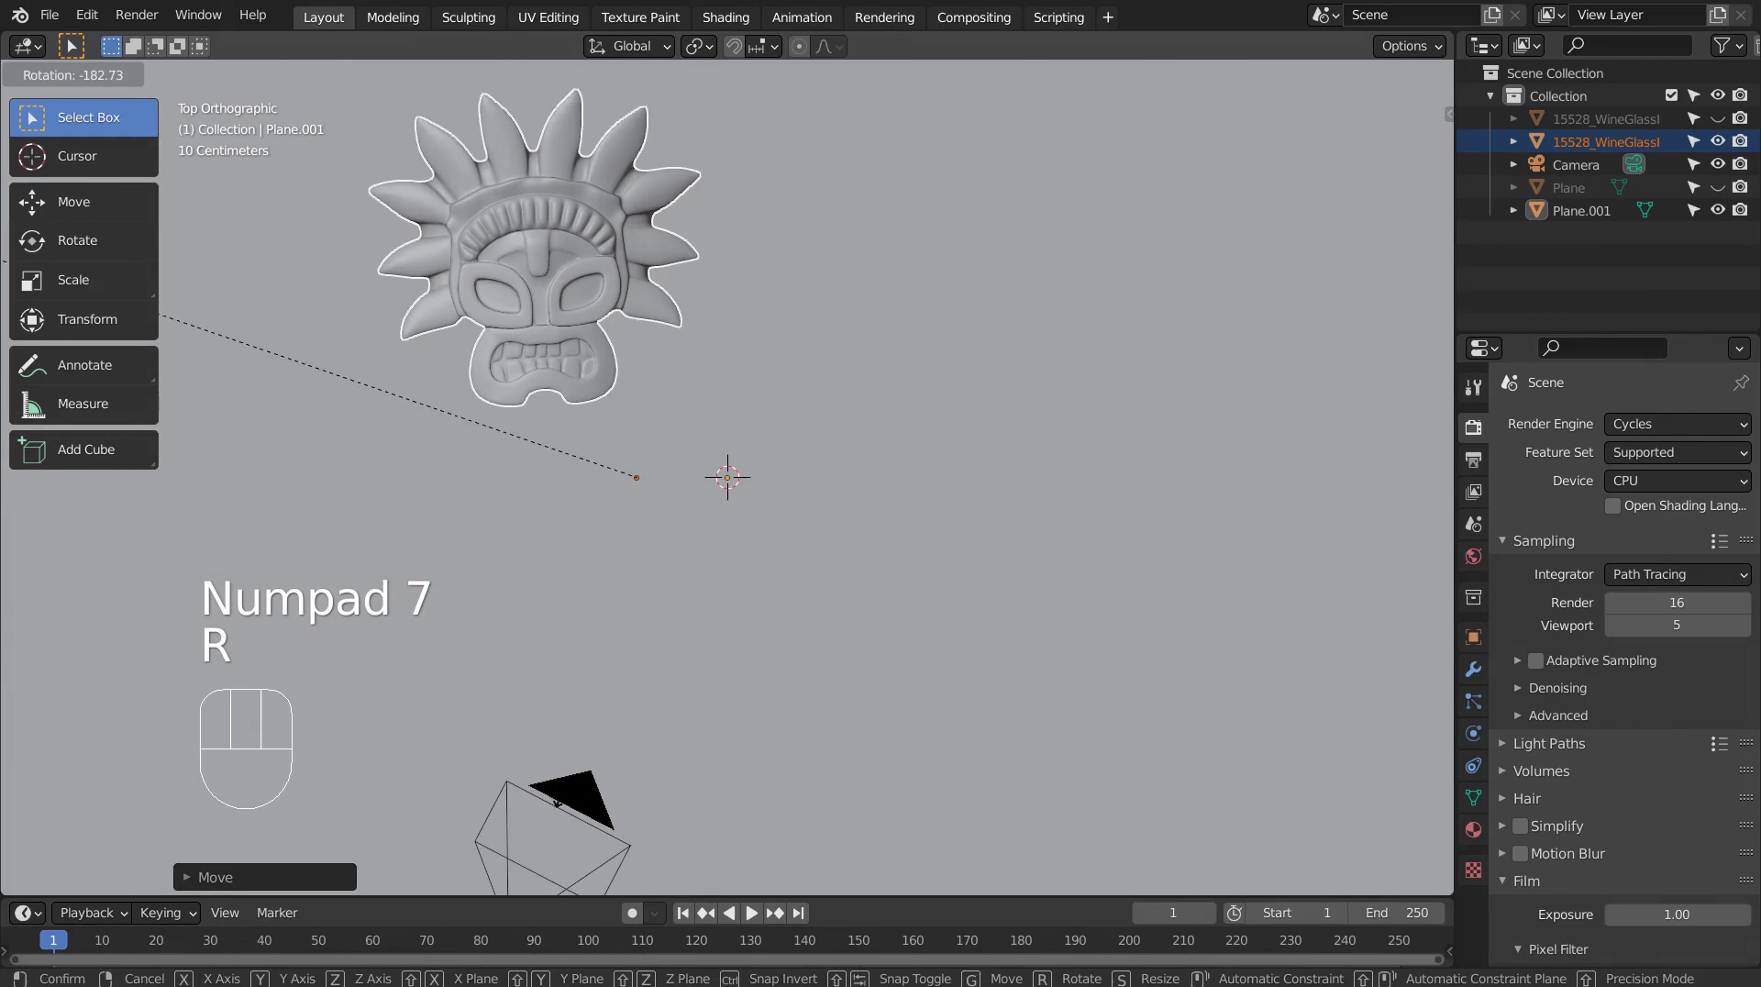
pyautogui.click(160, 332)
pyautogui.press('g')
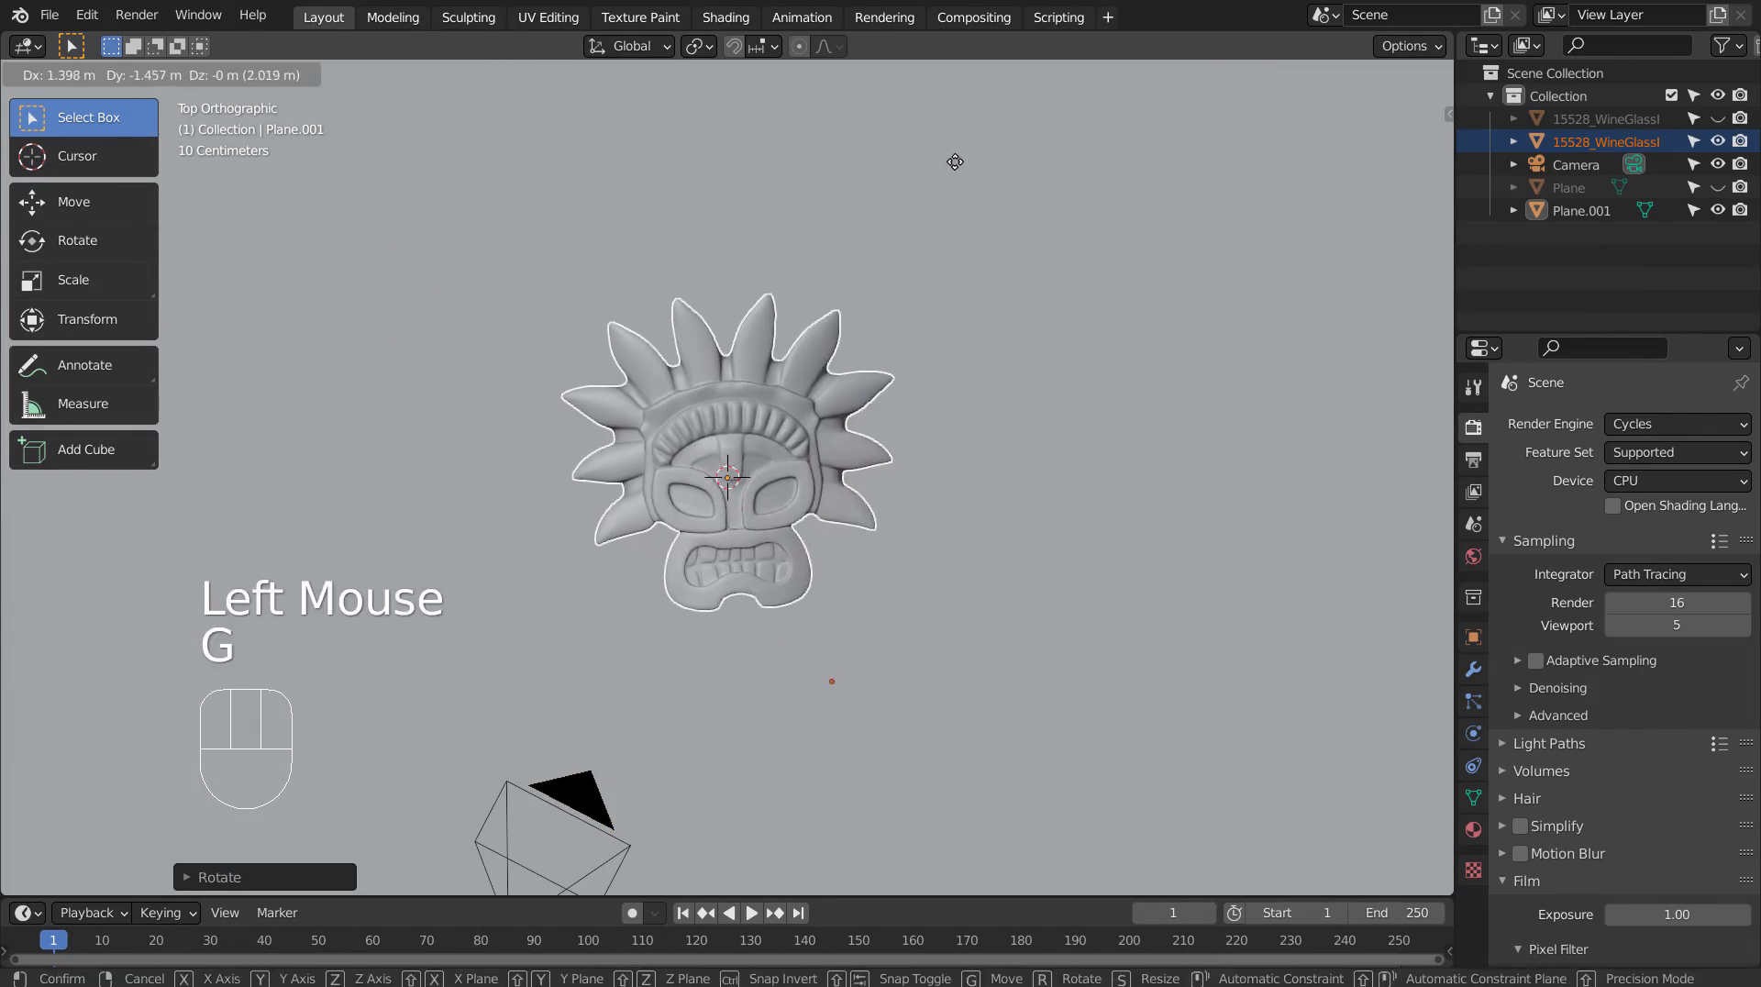
pyautogui.click(949, 159)
pyautogui.press('KP_0')
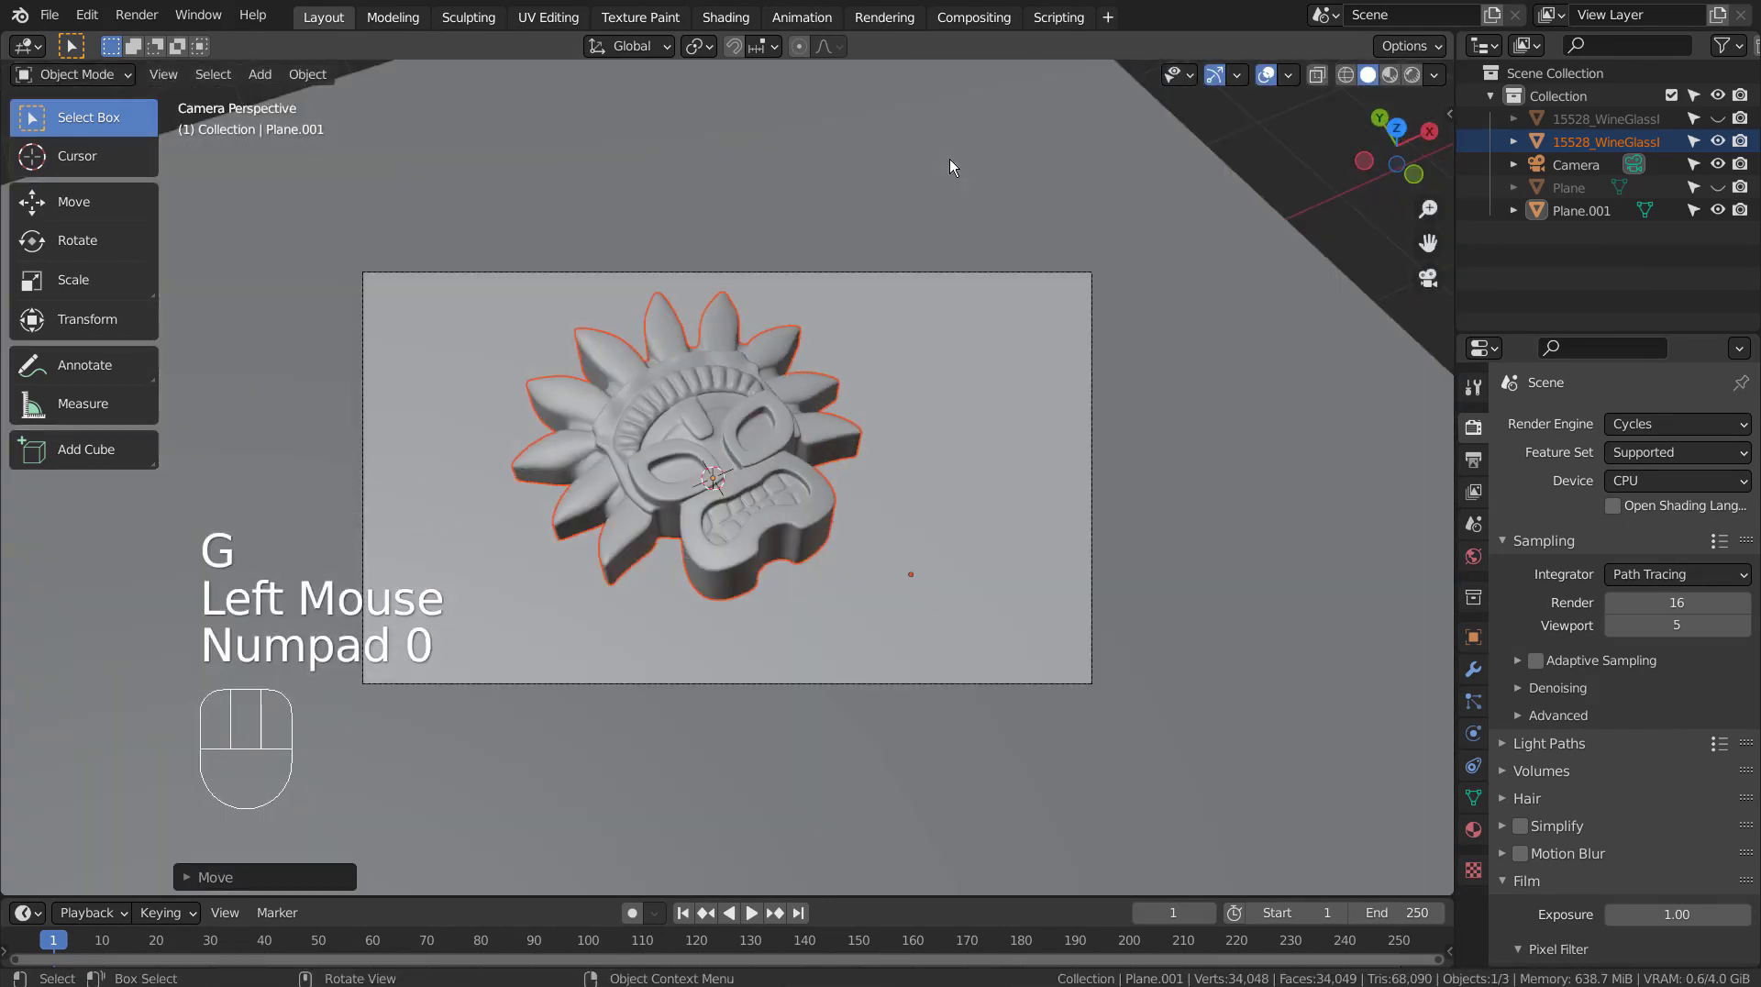
pyautogui.press('g')
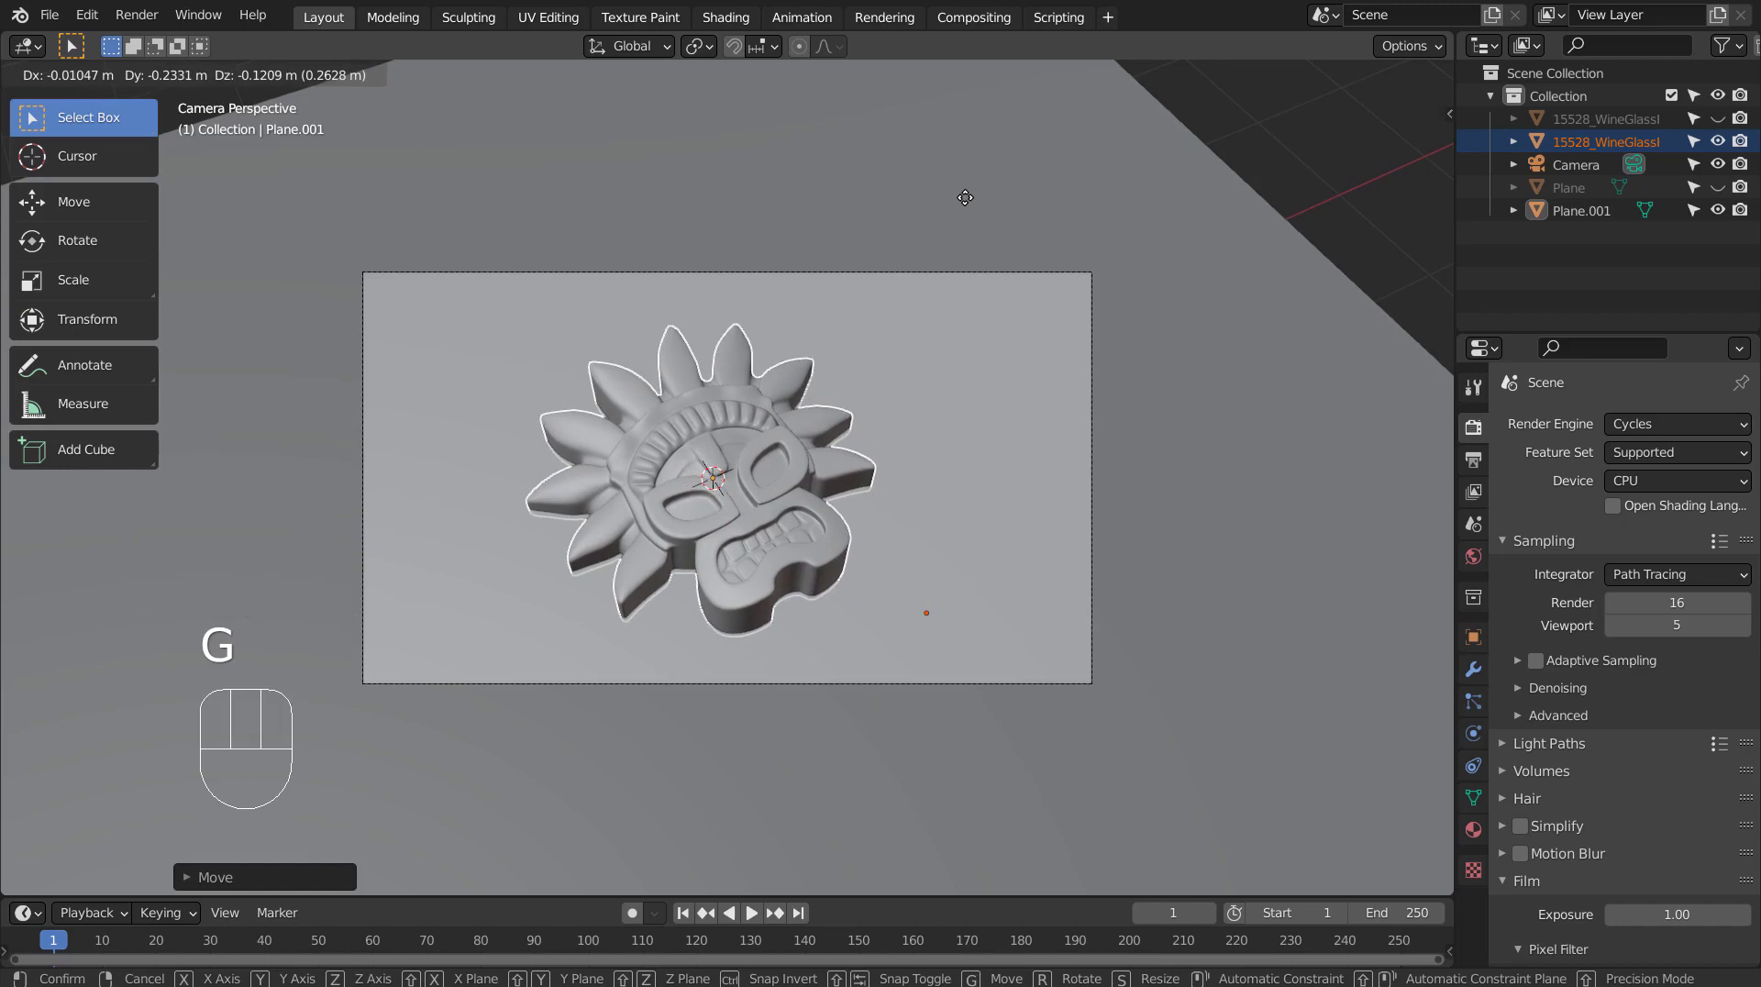
pyautogui.click(968, 191)
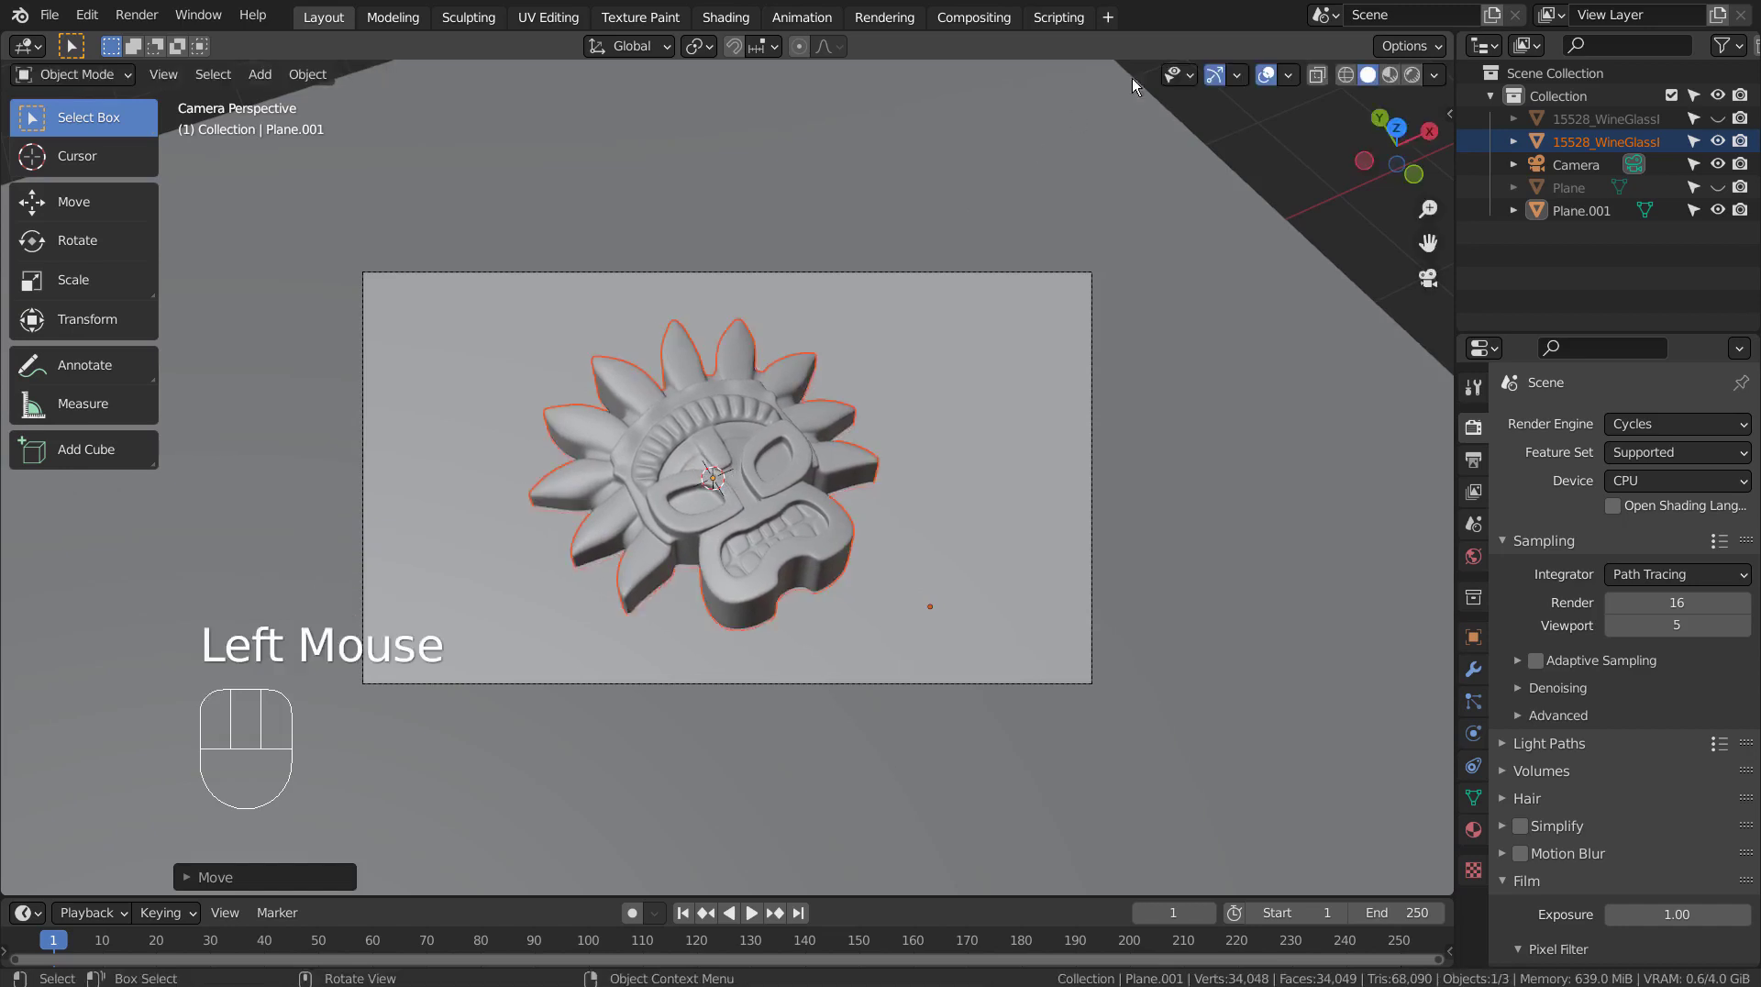
# Switch the viewport to Rendered shading and select the tiki mask pendant.
pyautogui.doubleClick(1415, 79)
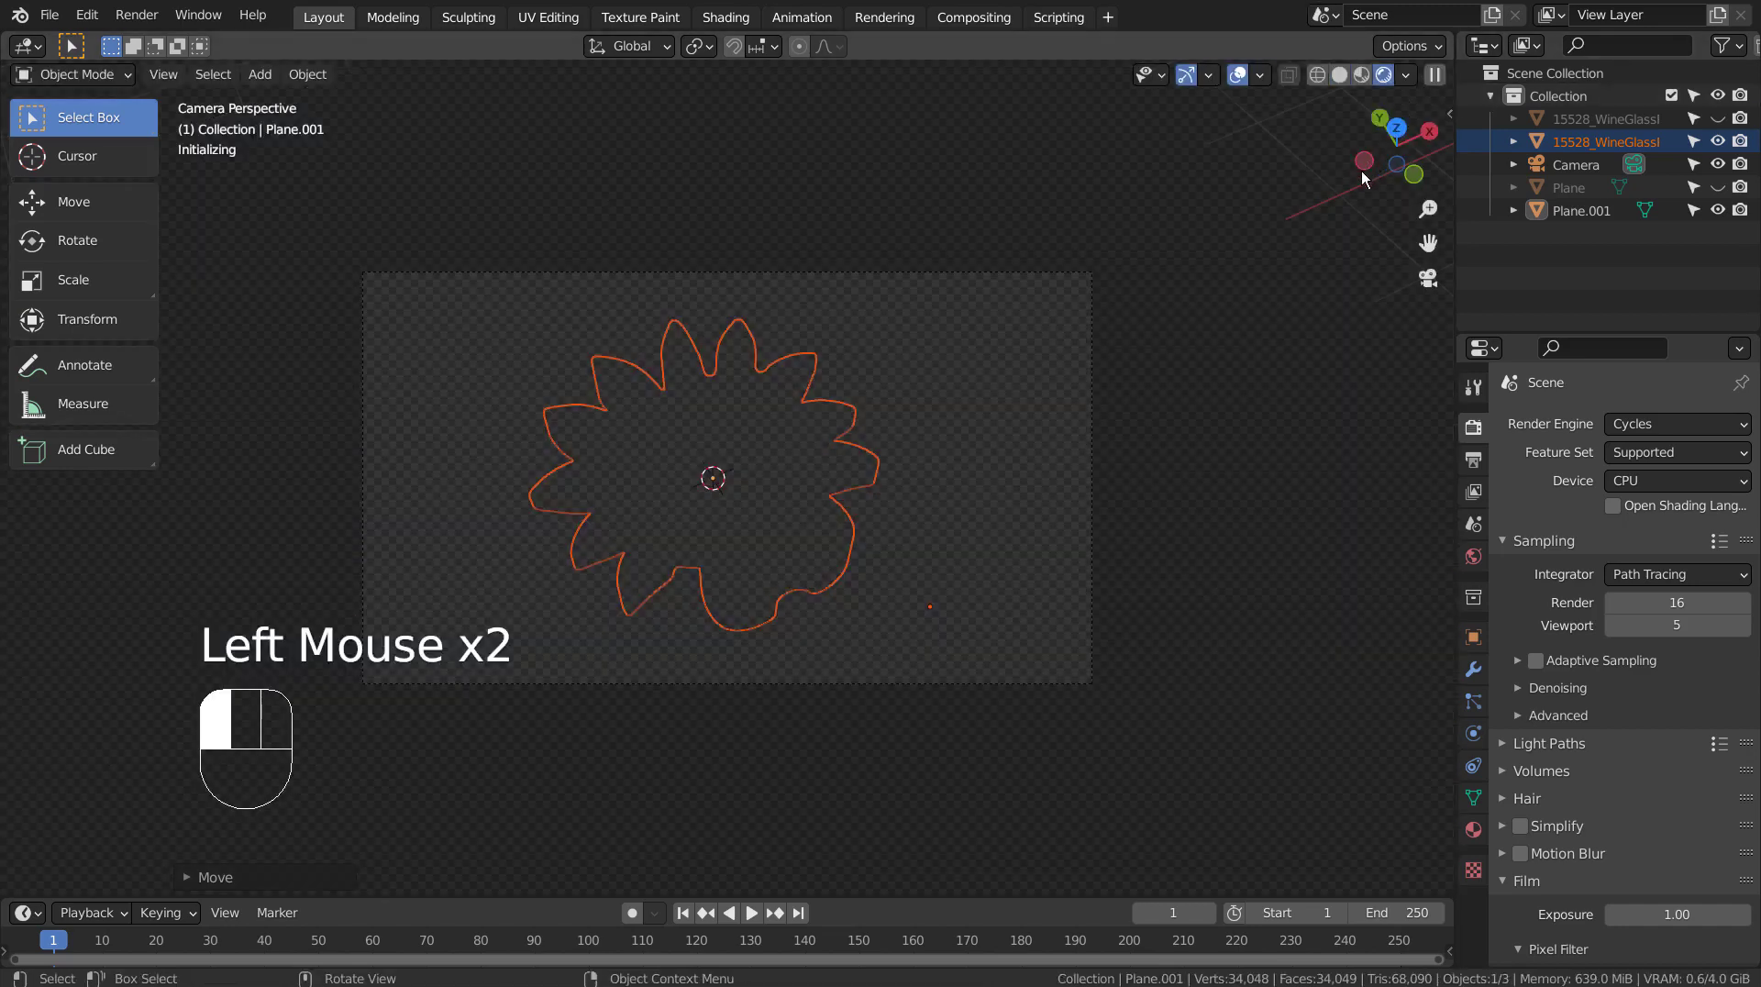
pyautogui.click(1323, 185)
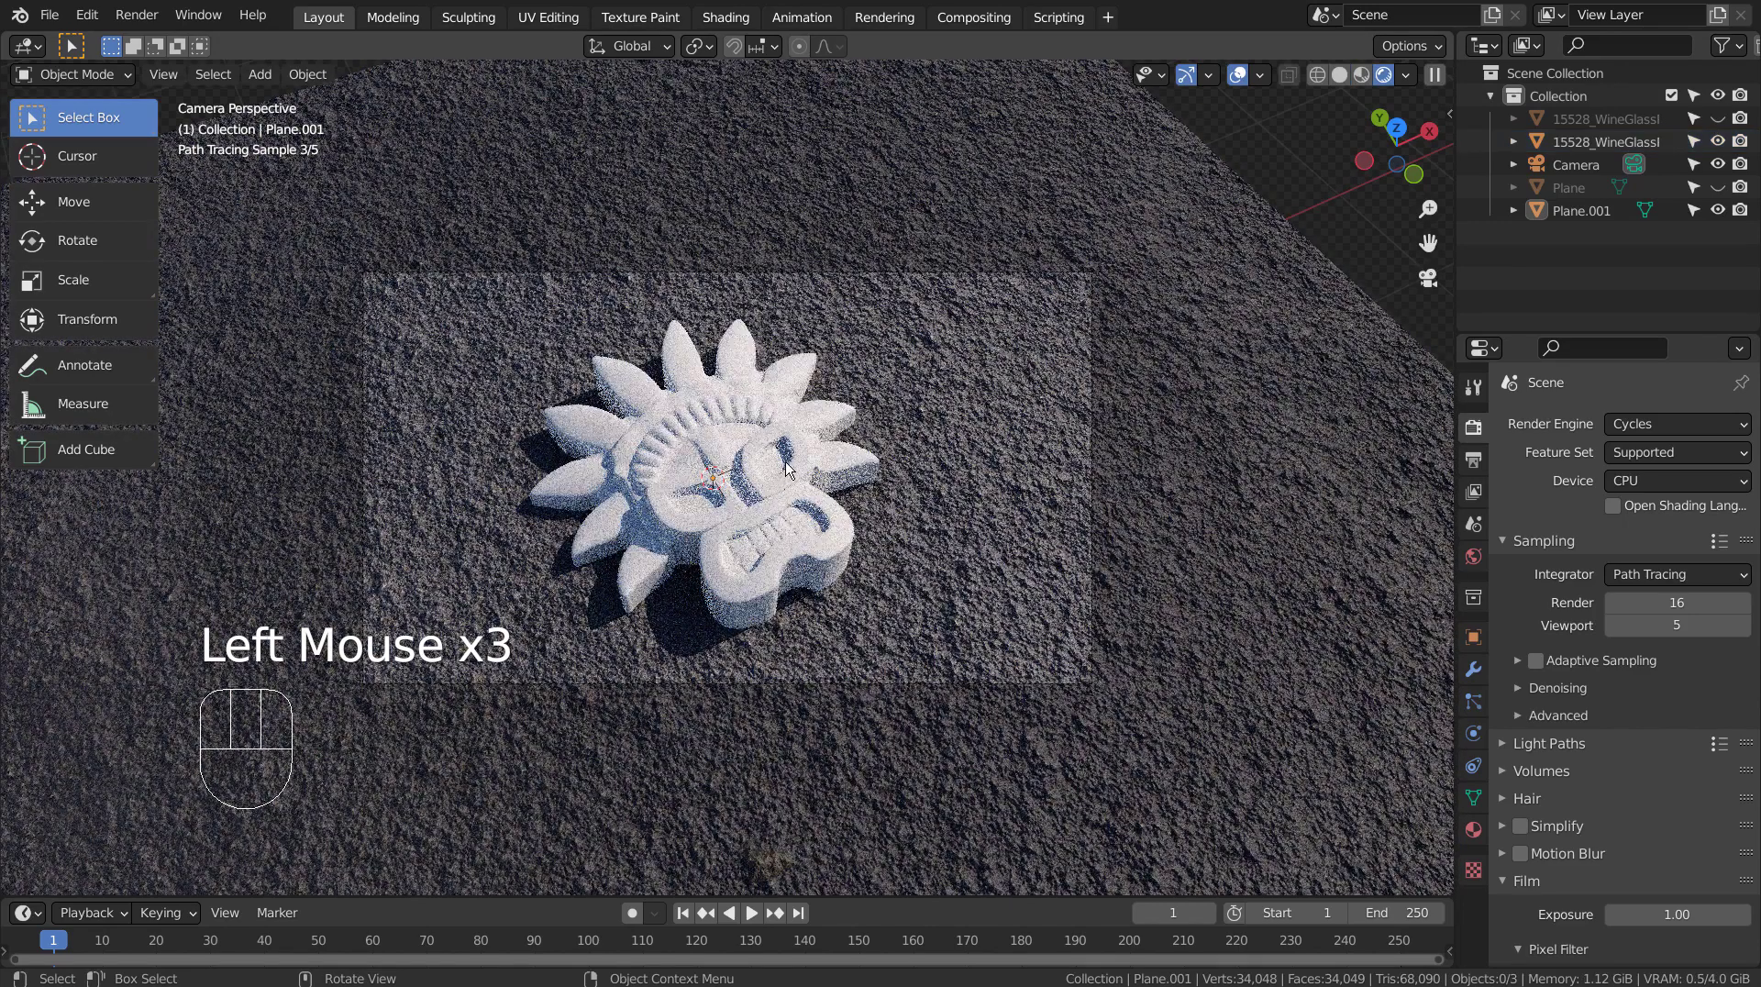
pyautogui.click(788, 469)
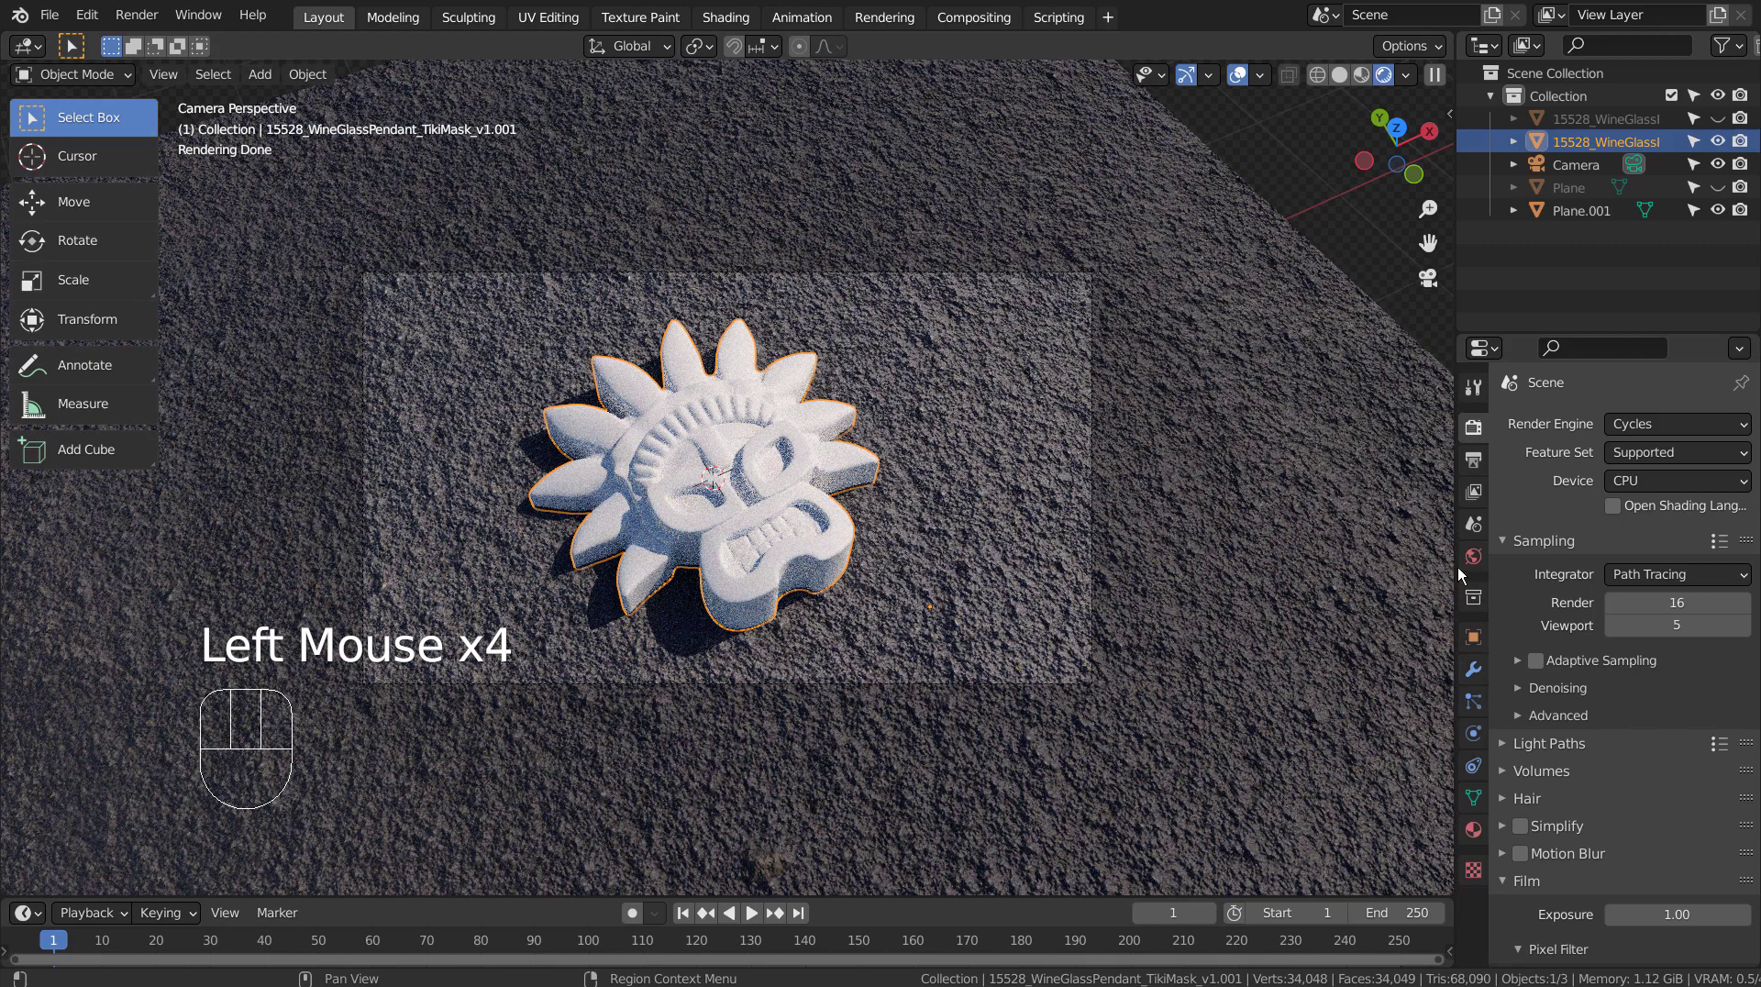
# In Material Properties, try assigning Material.001 and then Material.002 to the pendant.
pyautogui.click(1473, 798)
pyautogui.click(1473, 827)
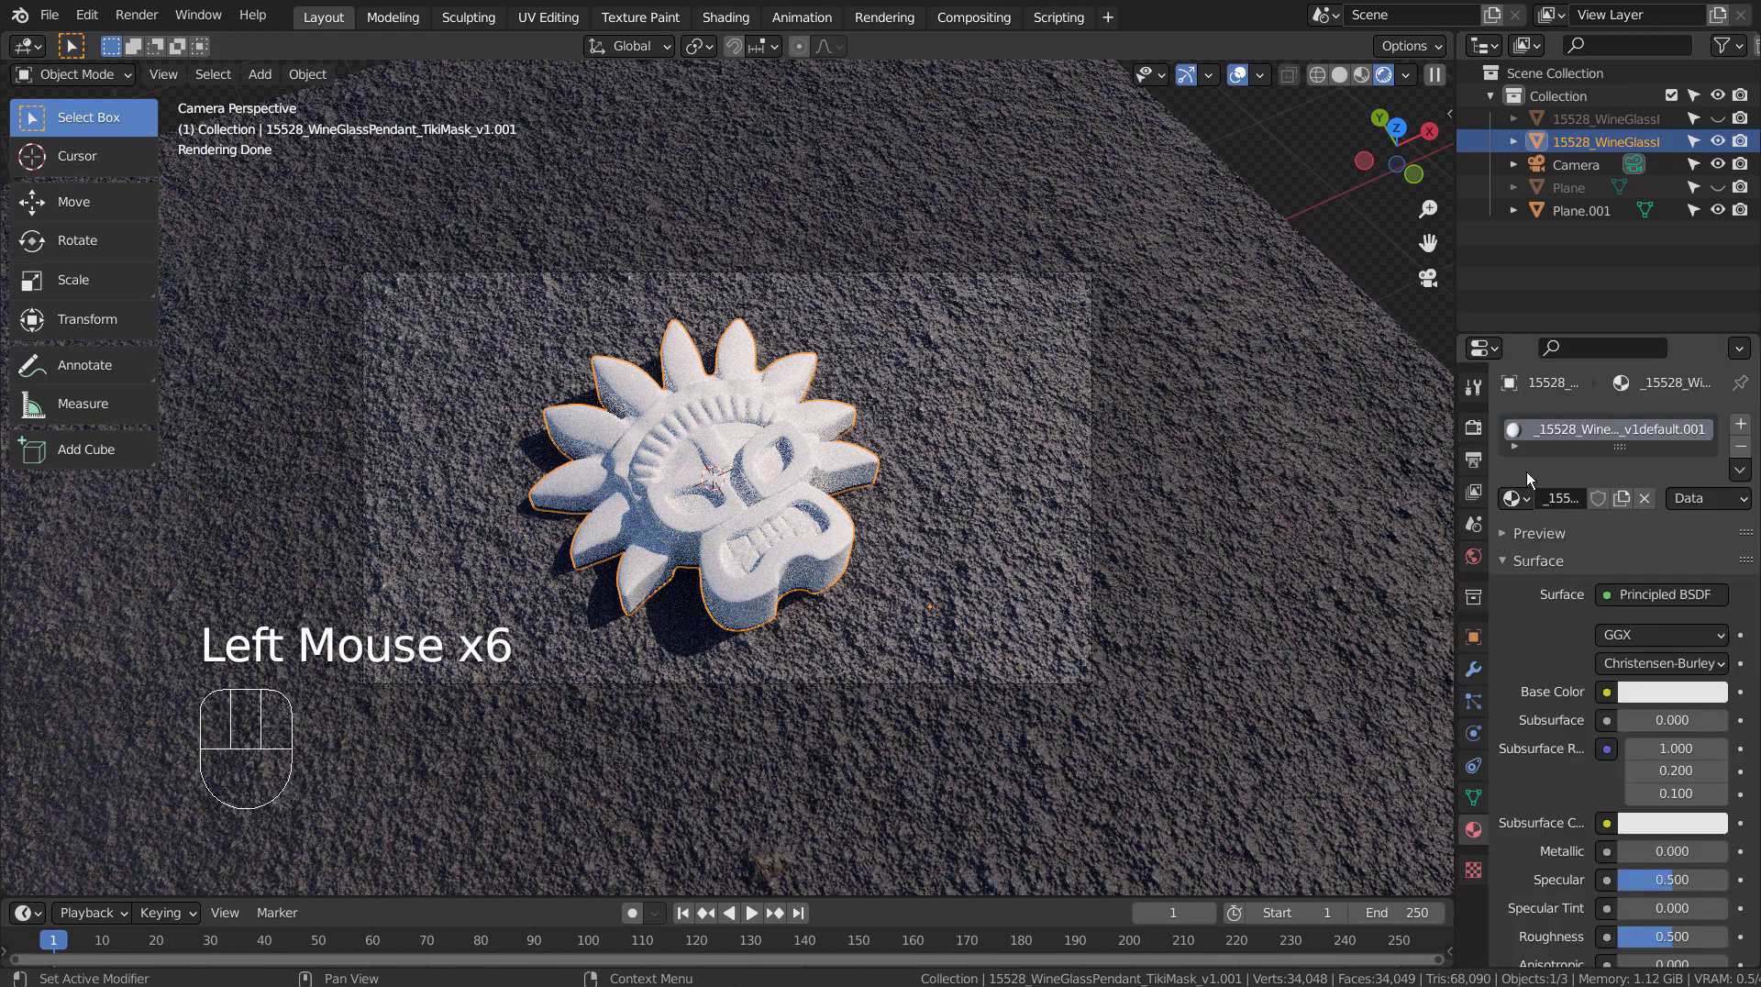
pyautogui.click(1521, 495)
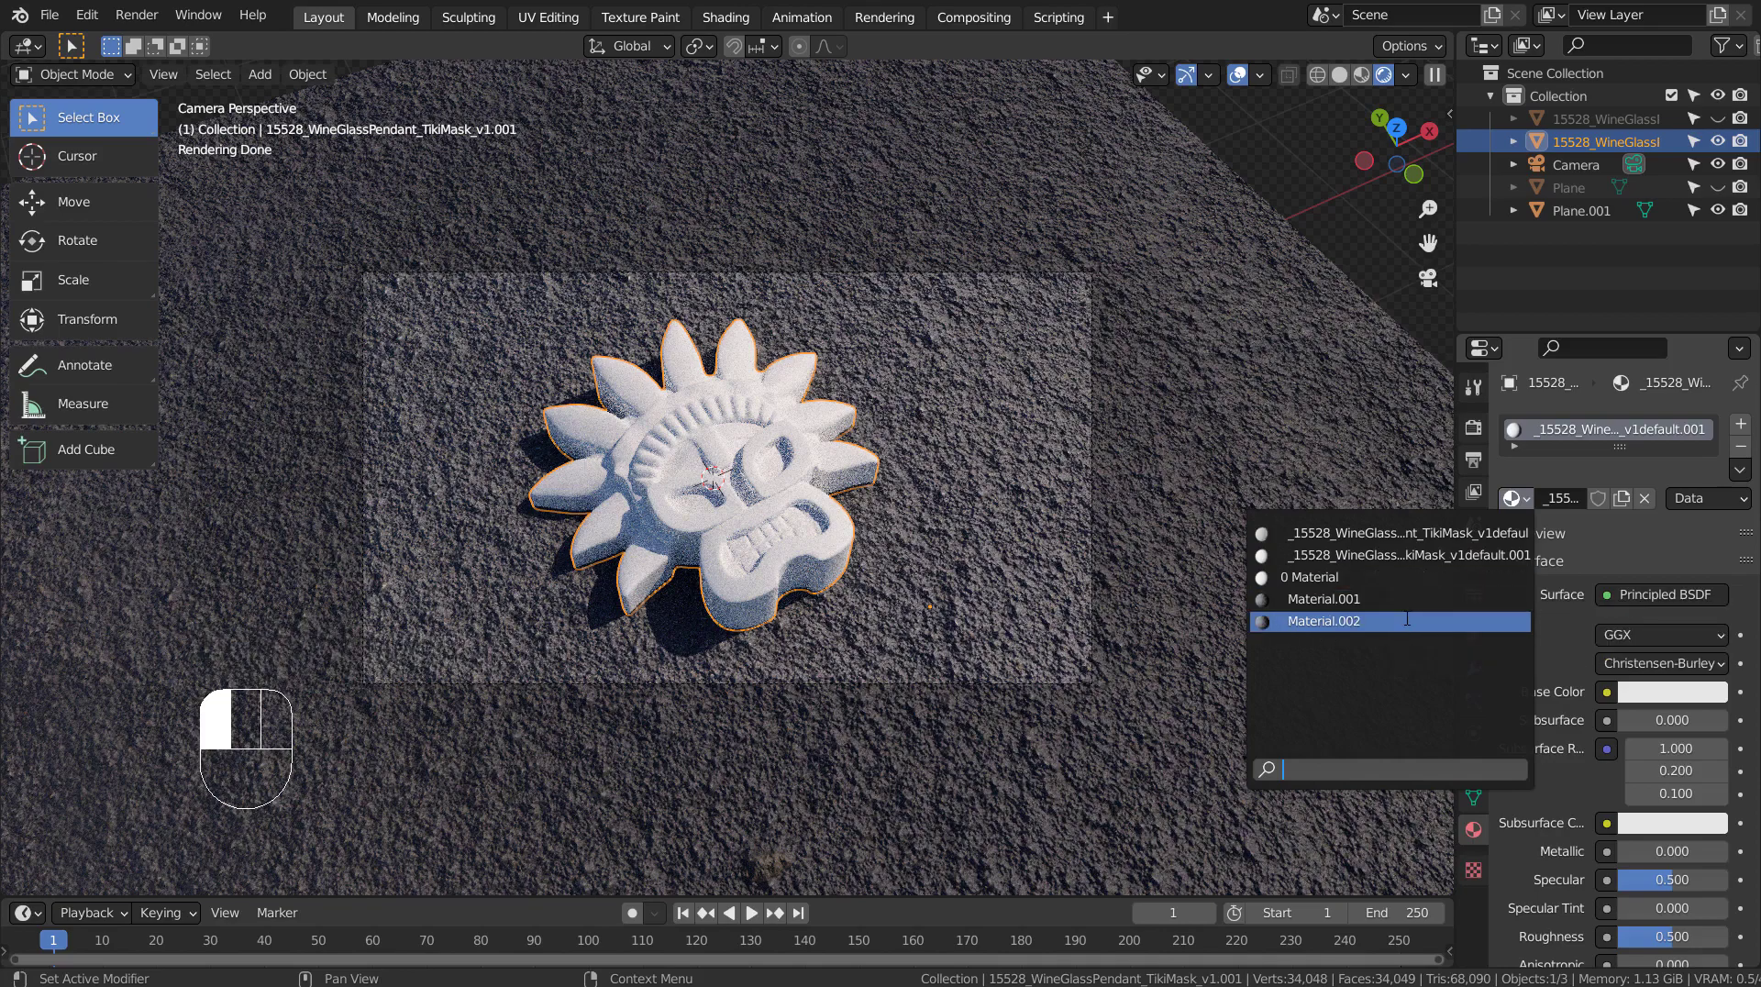
pyautogui.click(1404, 599)
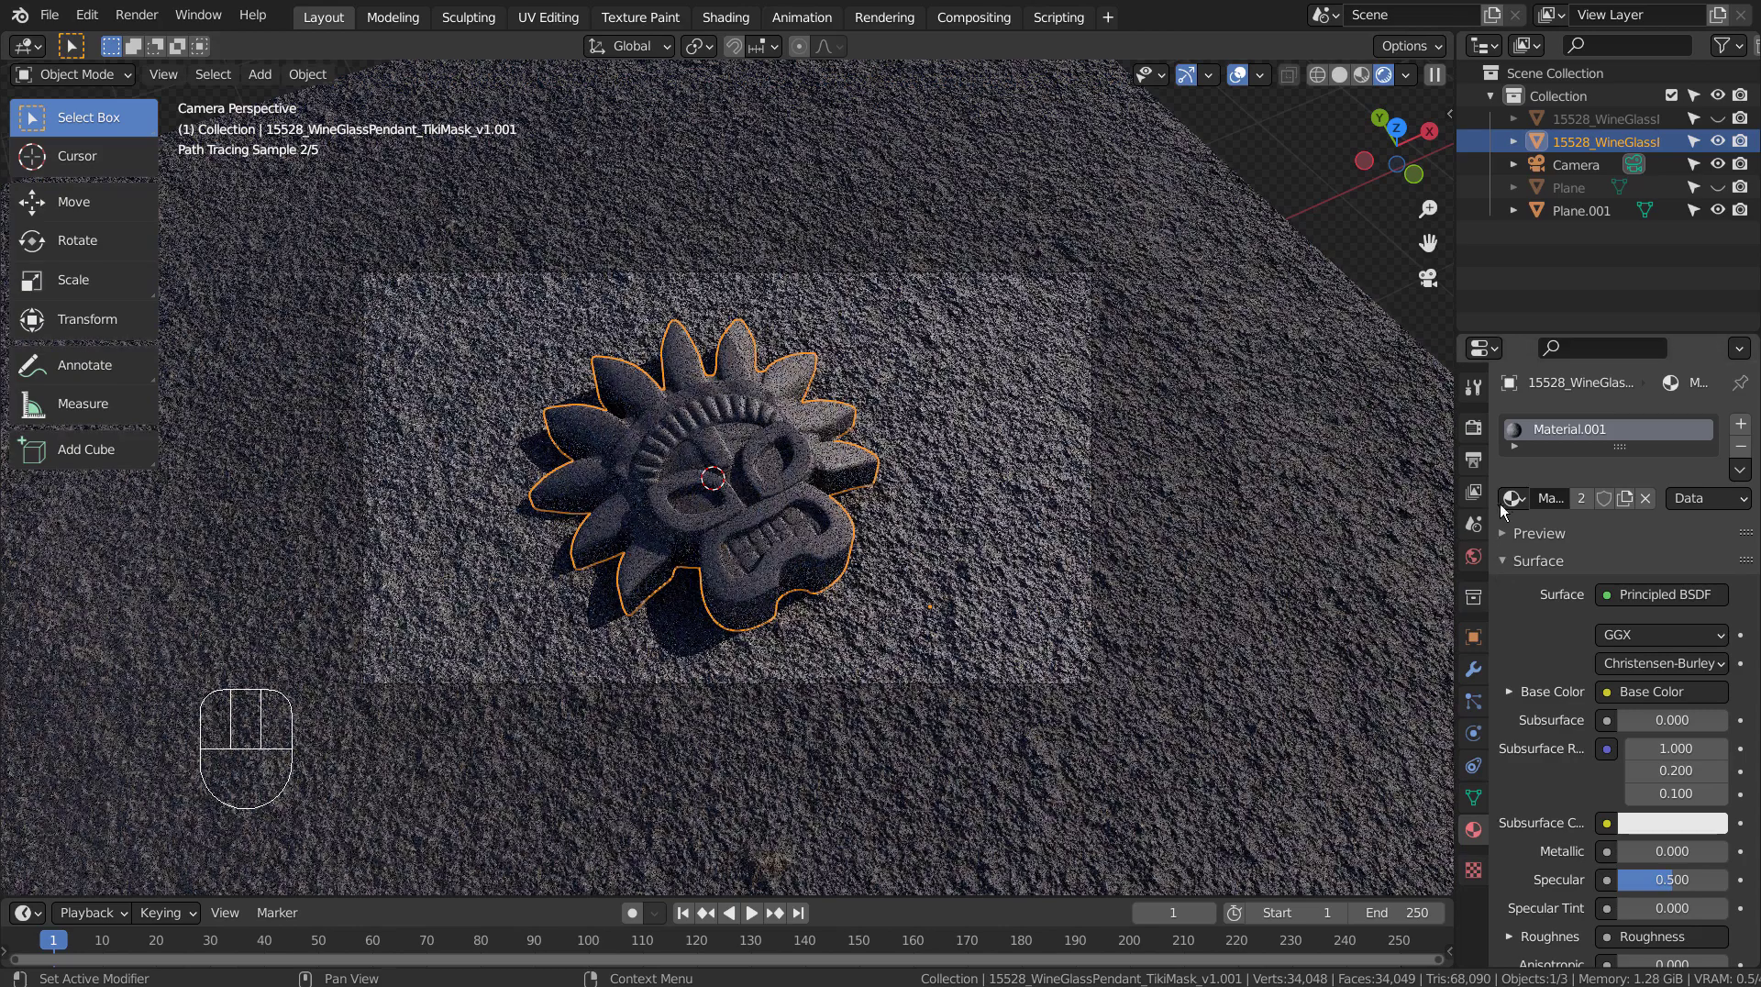
pyautogui.click(1504, 501)
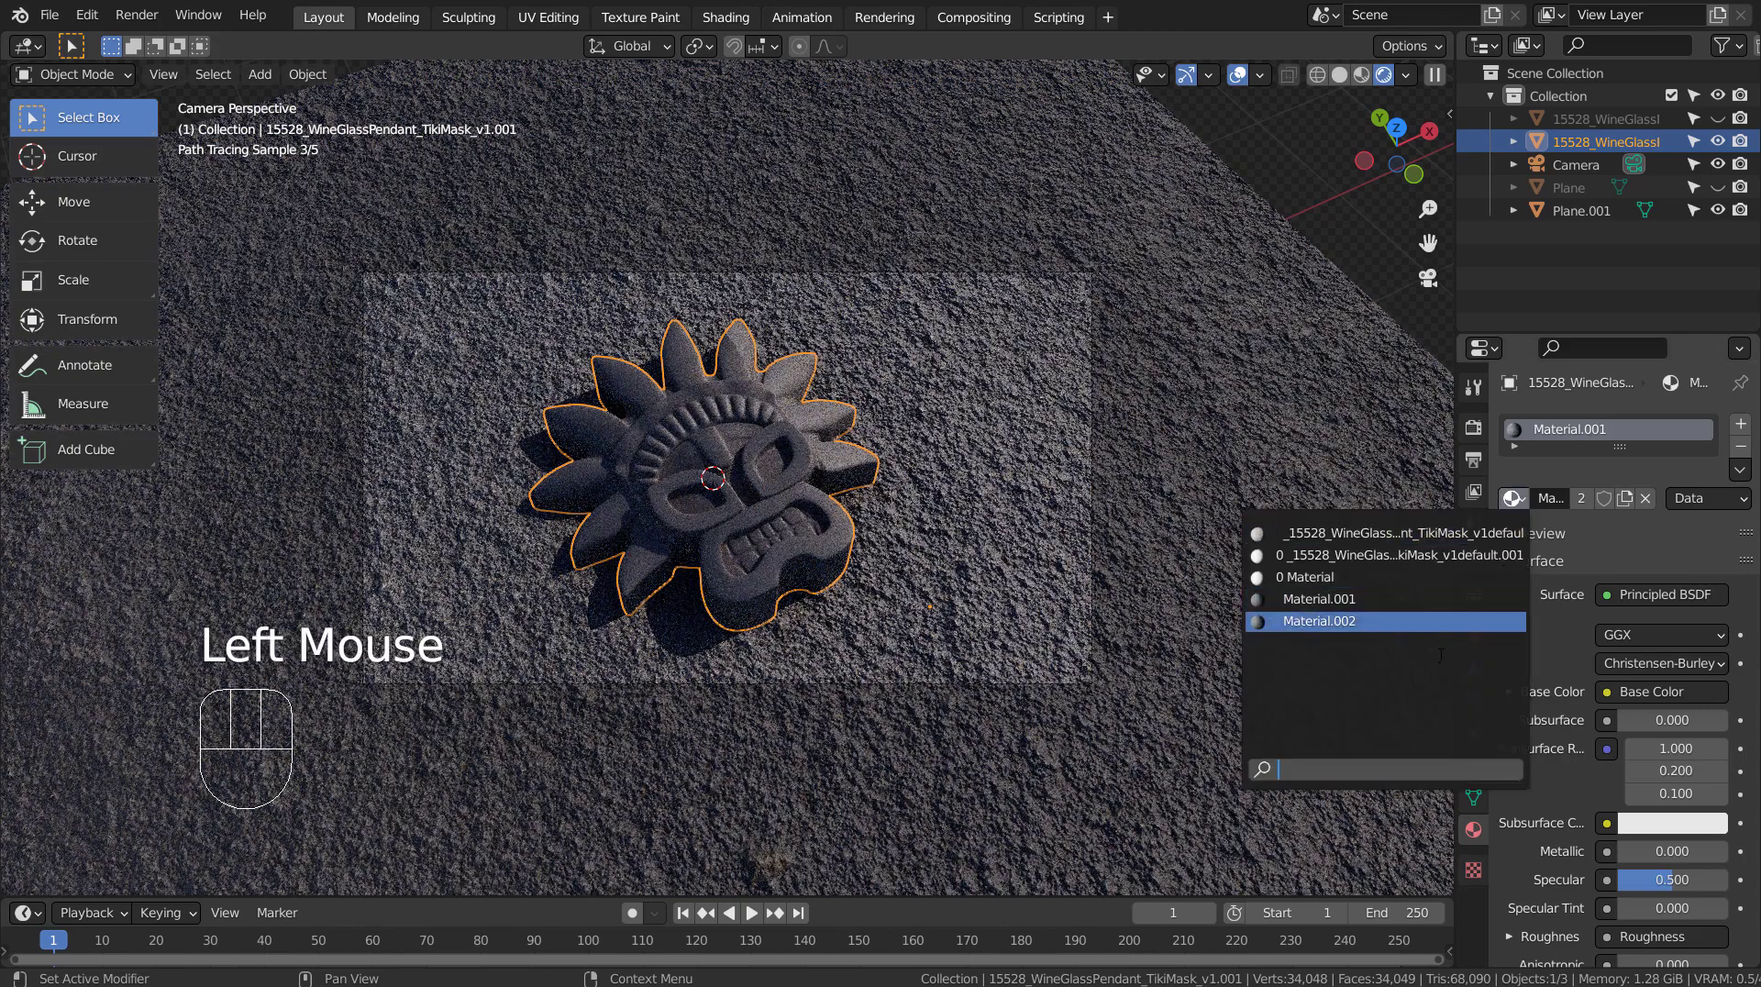
pyautogui.click(1357, 622)
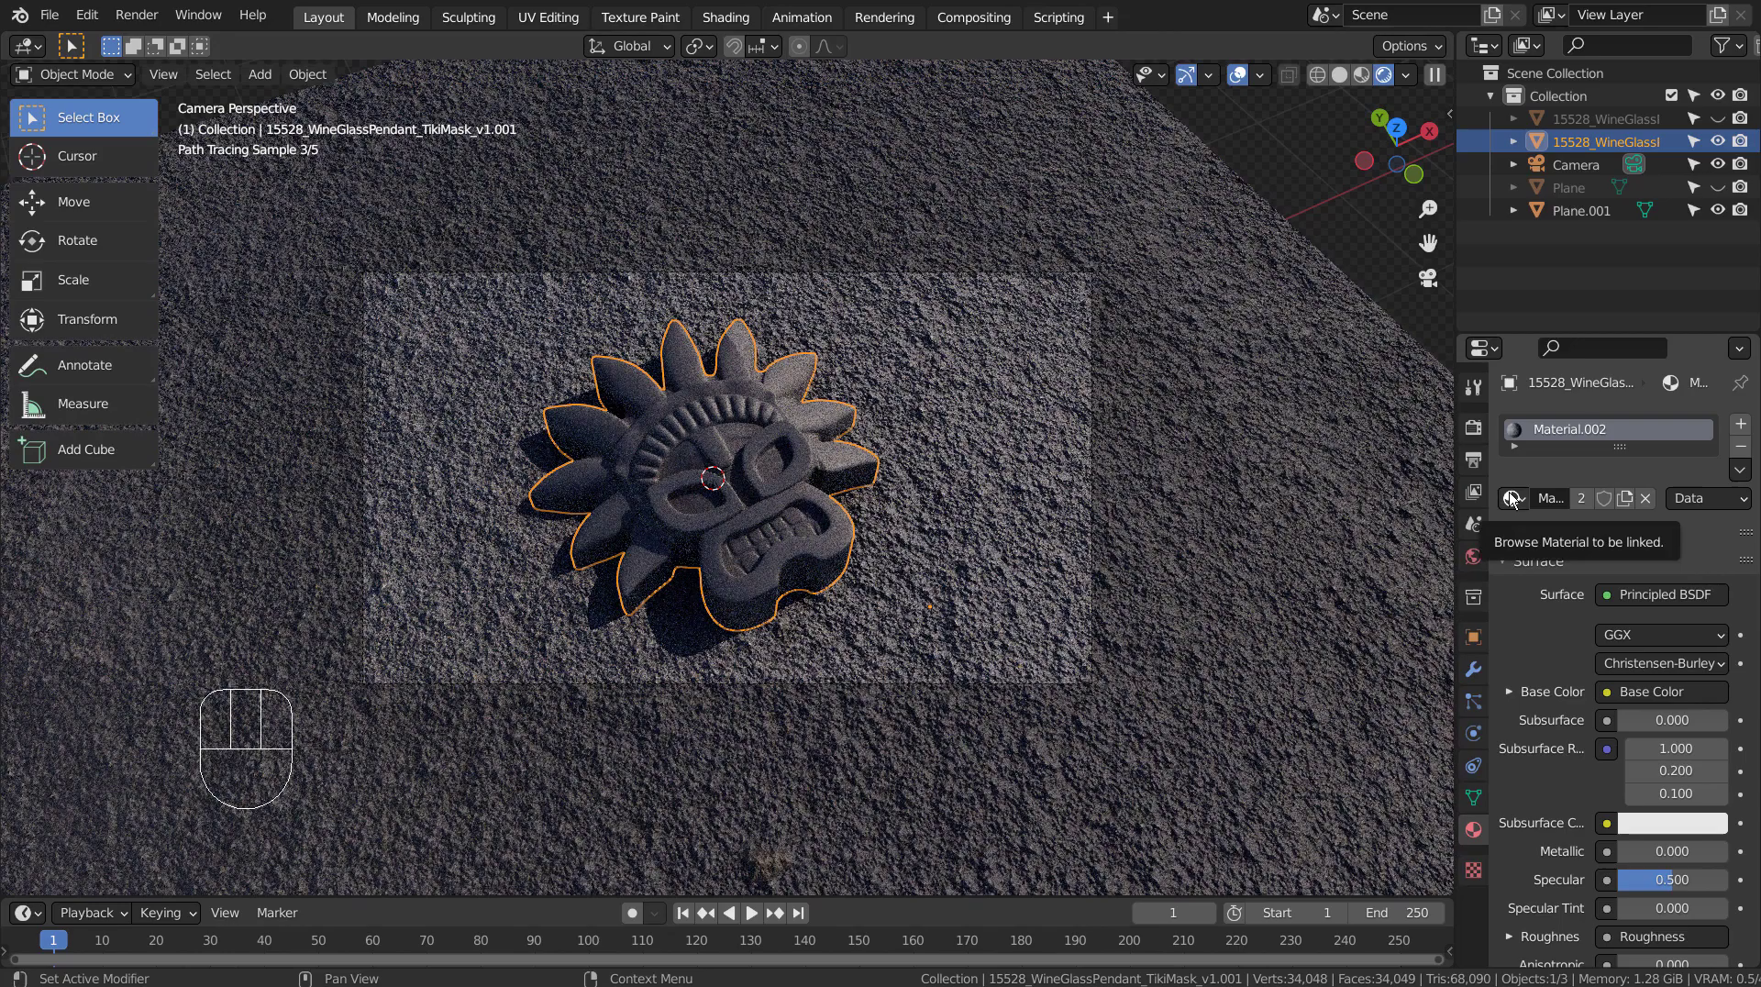
# Show the original pendant and hide the re-imported one to inspect its material.
pyautogui.click(1572, 135)
pyautogui.click(1610, 119)
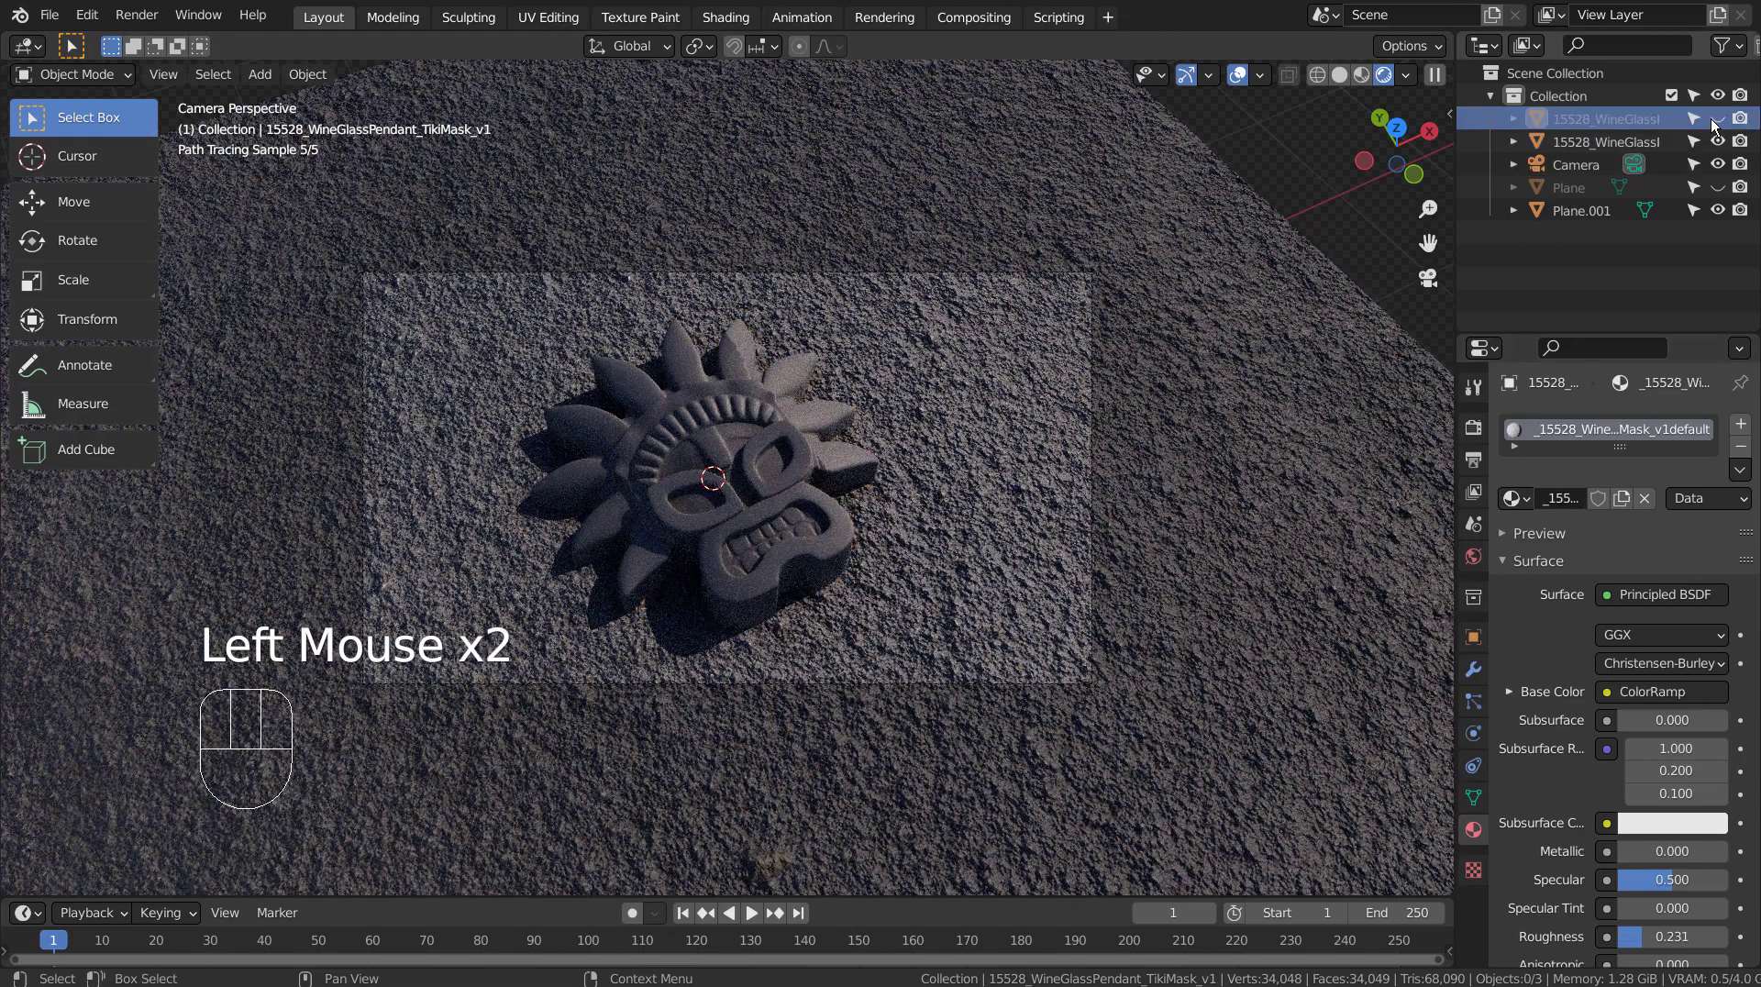
pyautogui.click(1717, 118)
pyautogui.click(1717, 141)
pyautogui.click(697, 528)
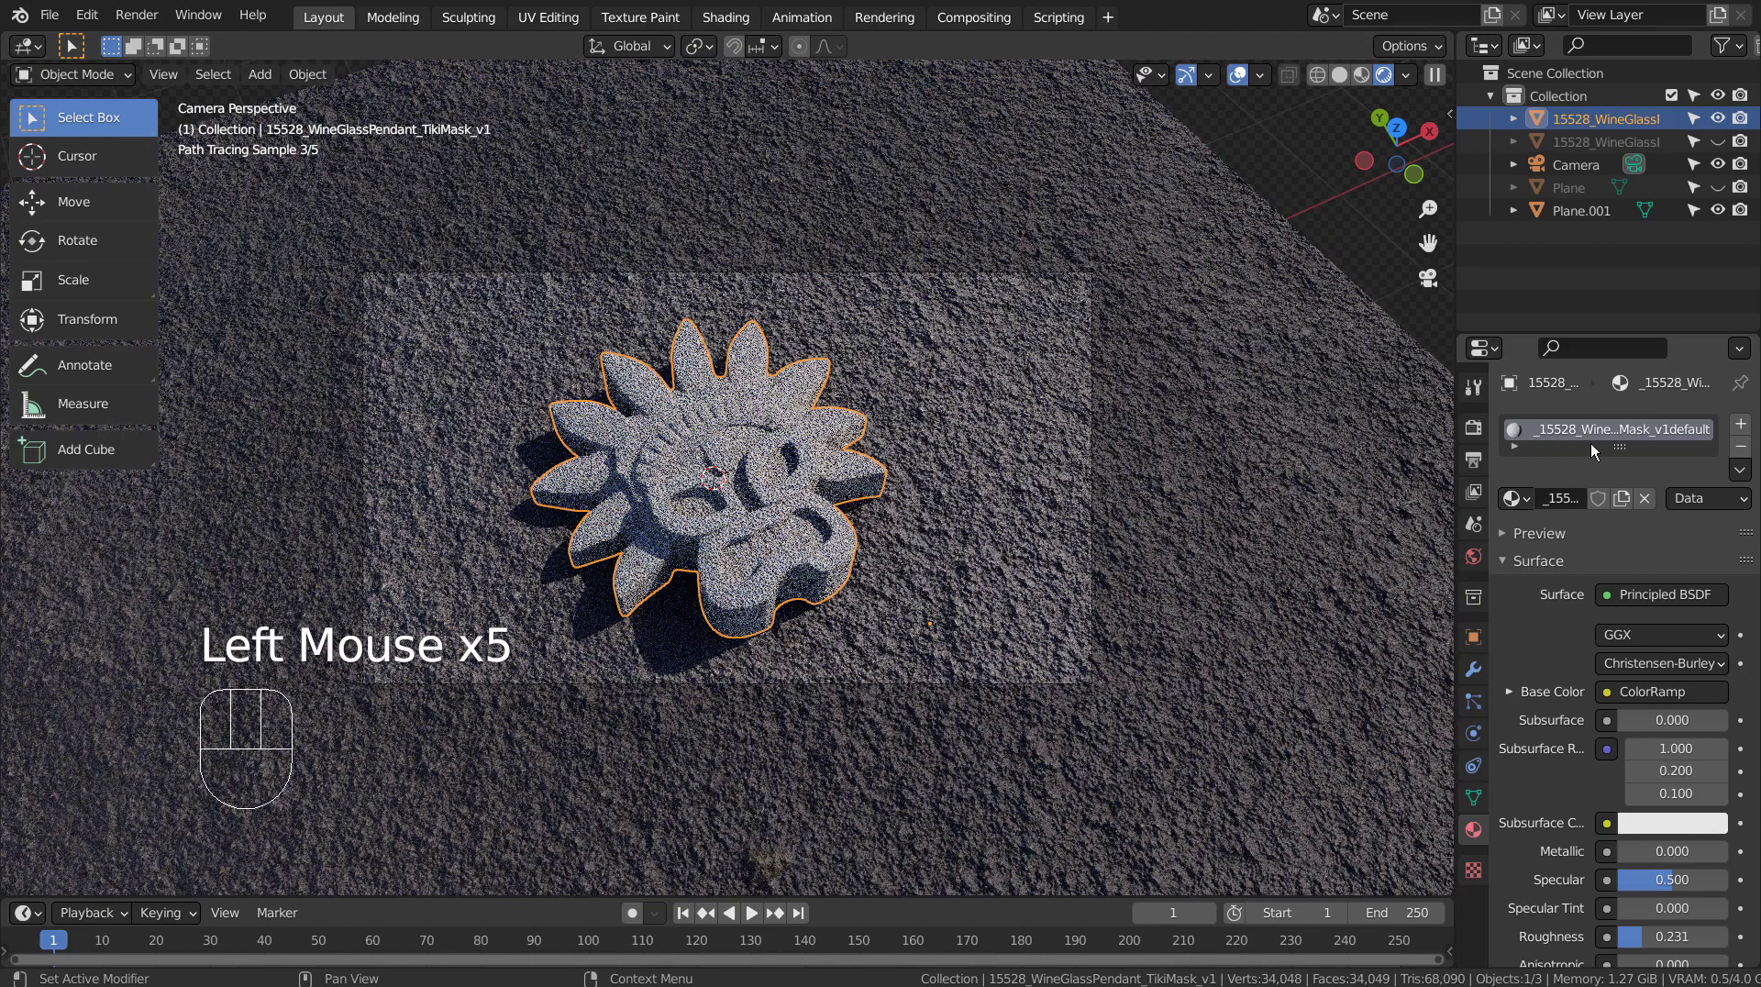
pyautogui.click(1582, 211)
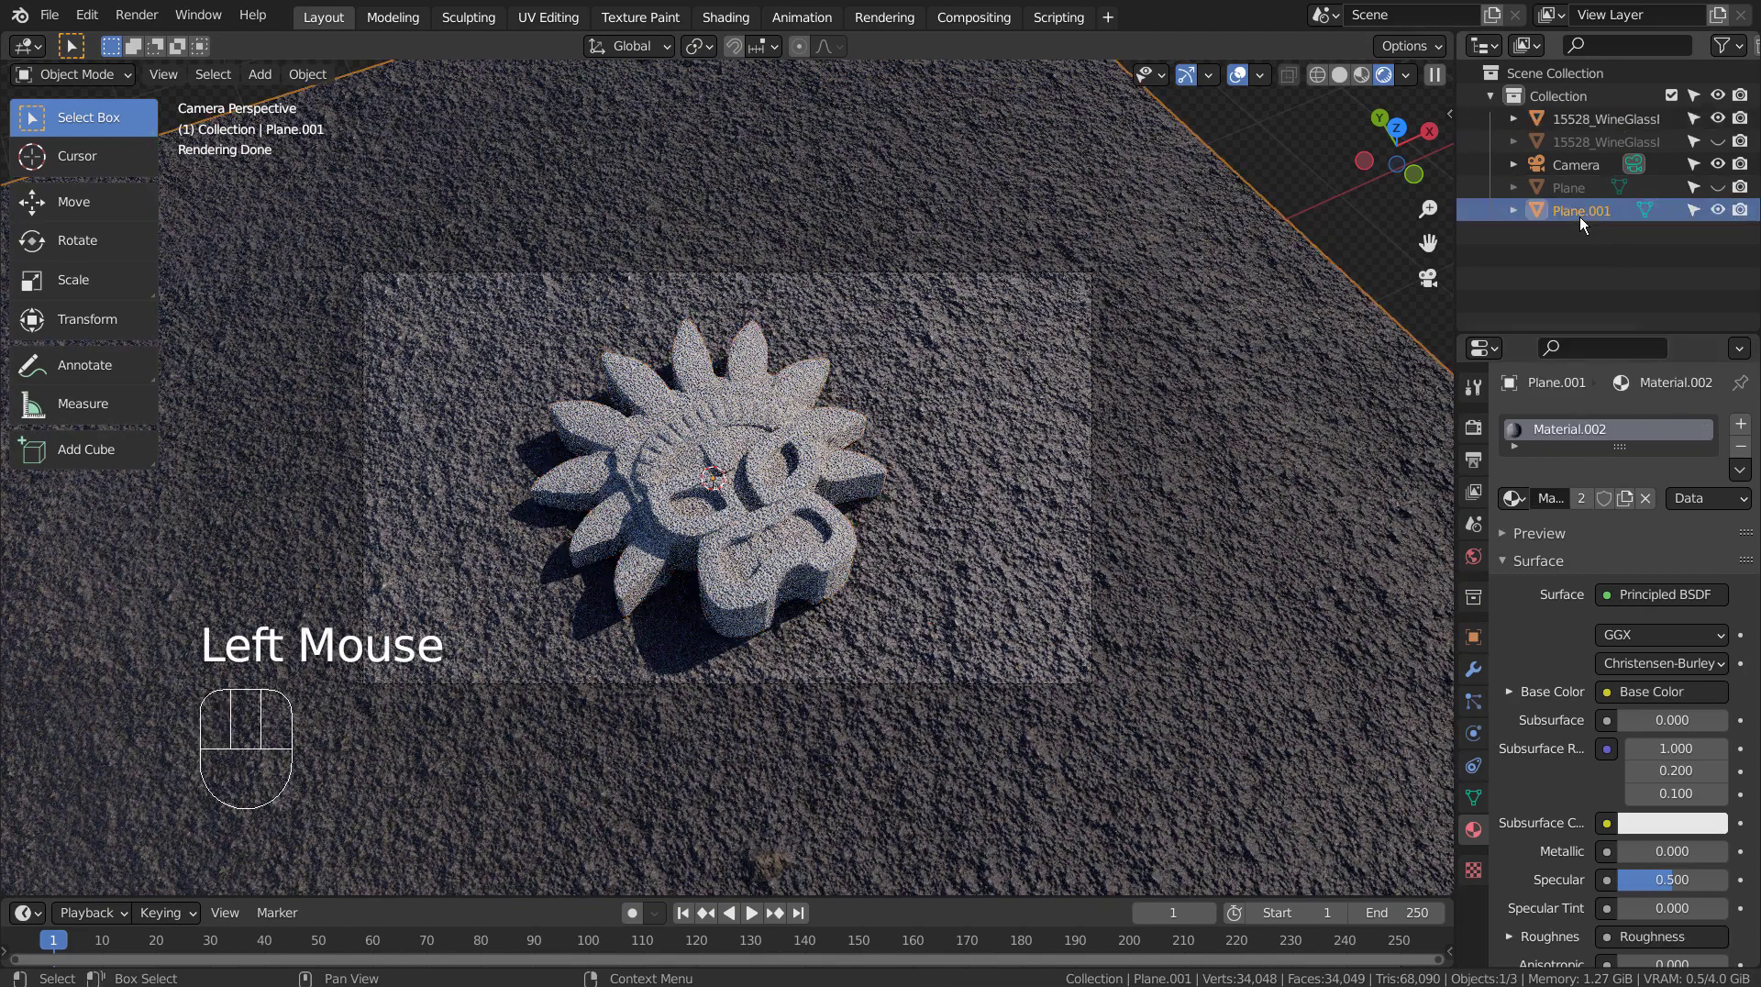
# Unhide the re-imported pendant, hide the original, and assign it the TikiMask default stone material.
pyautogui.click(1715, 142)
pyautogui.click(1715, 118)
pyautogui.click(1621, 140)
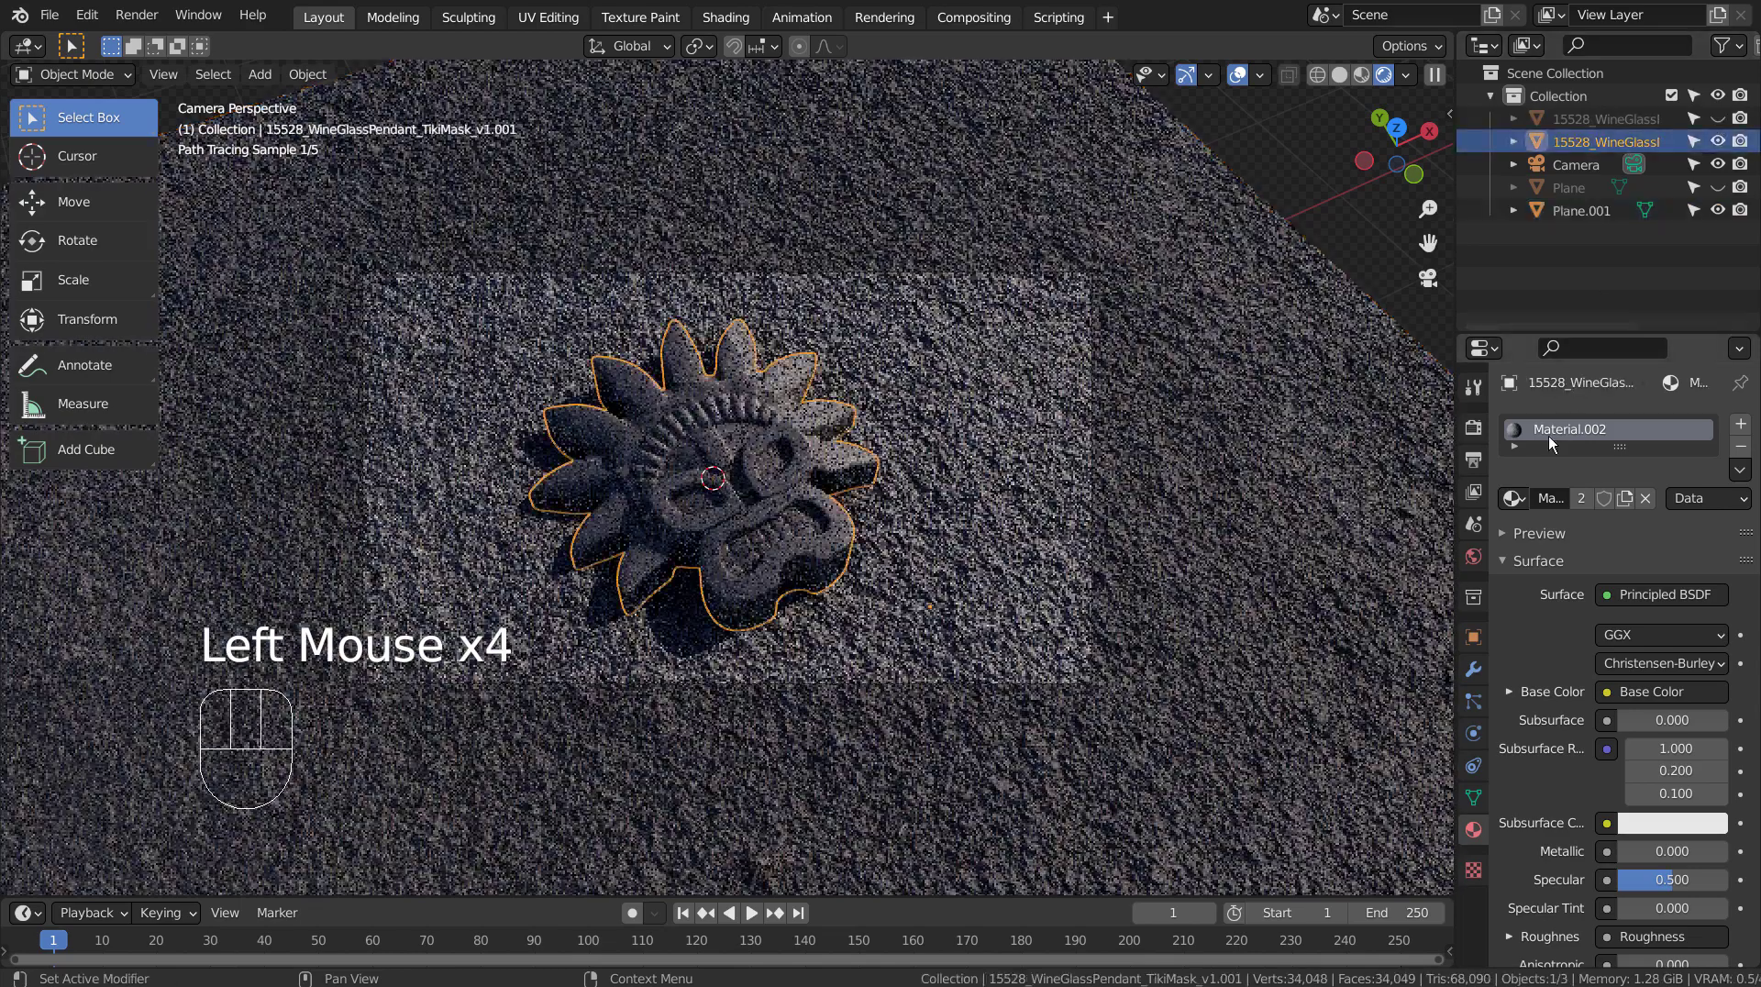
pyautogui.click(1514, 501)
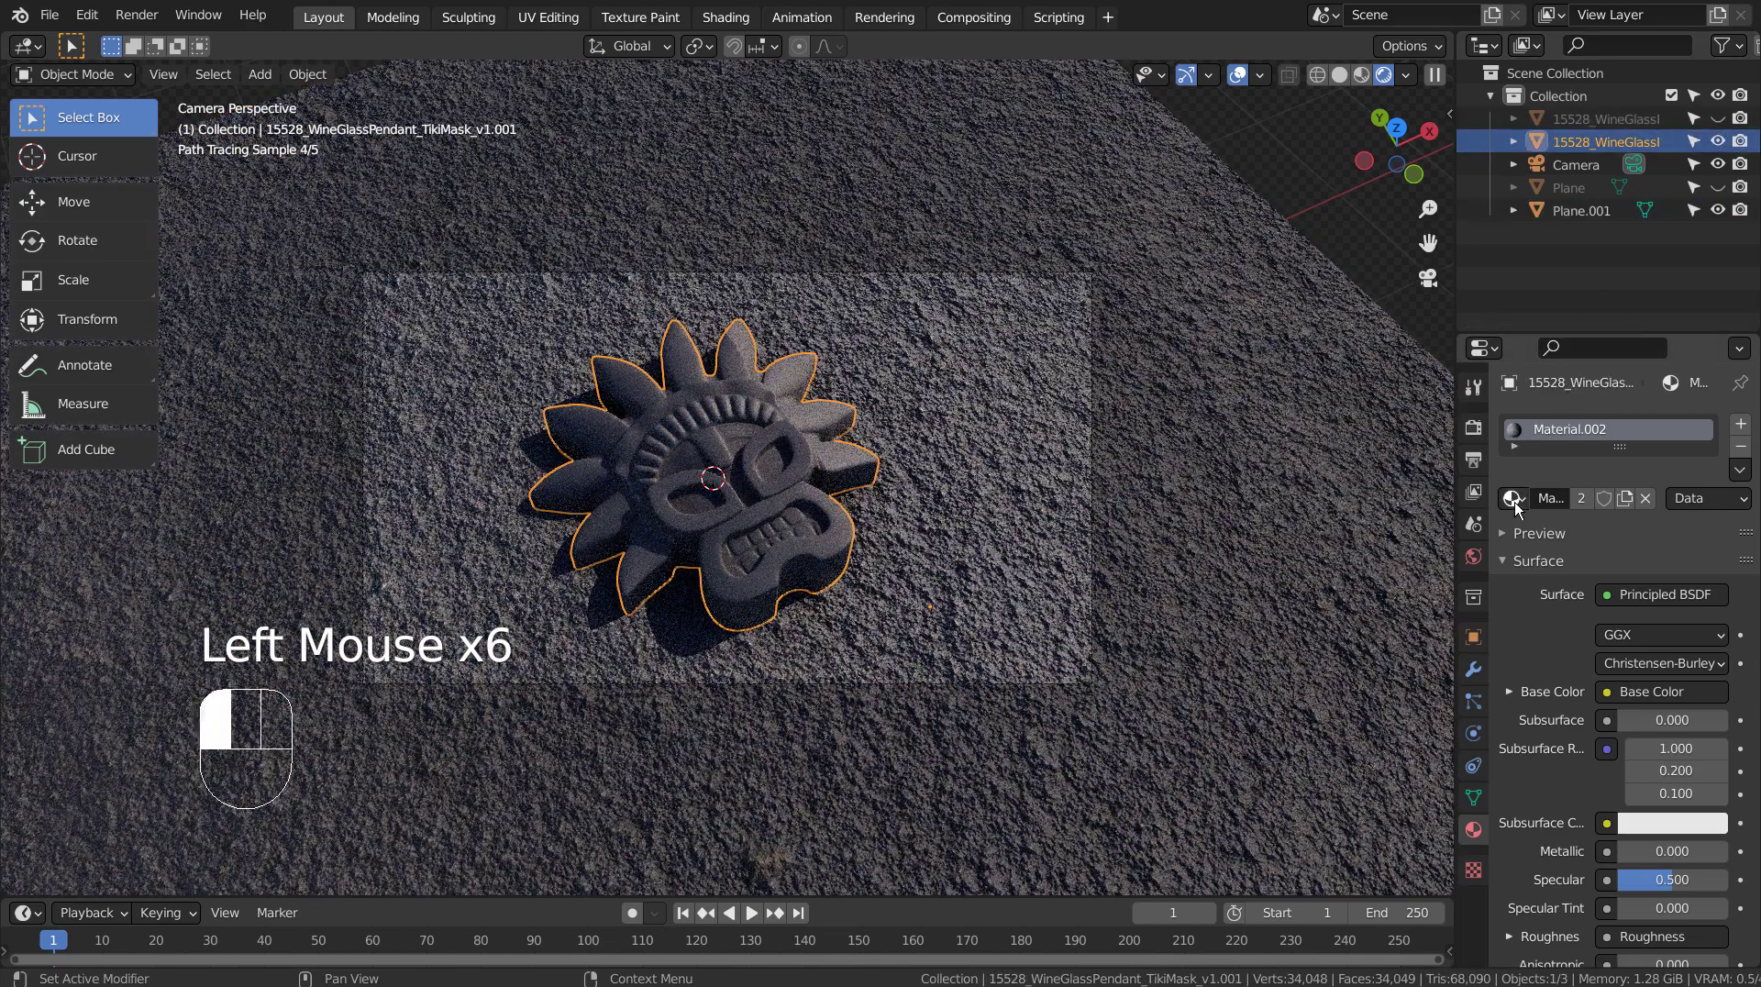
pyautogui.click(1483, 533)
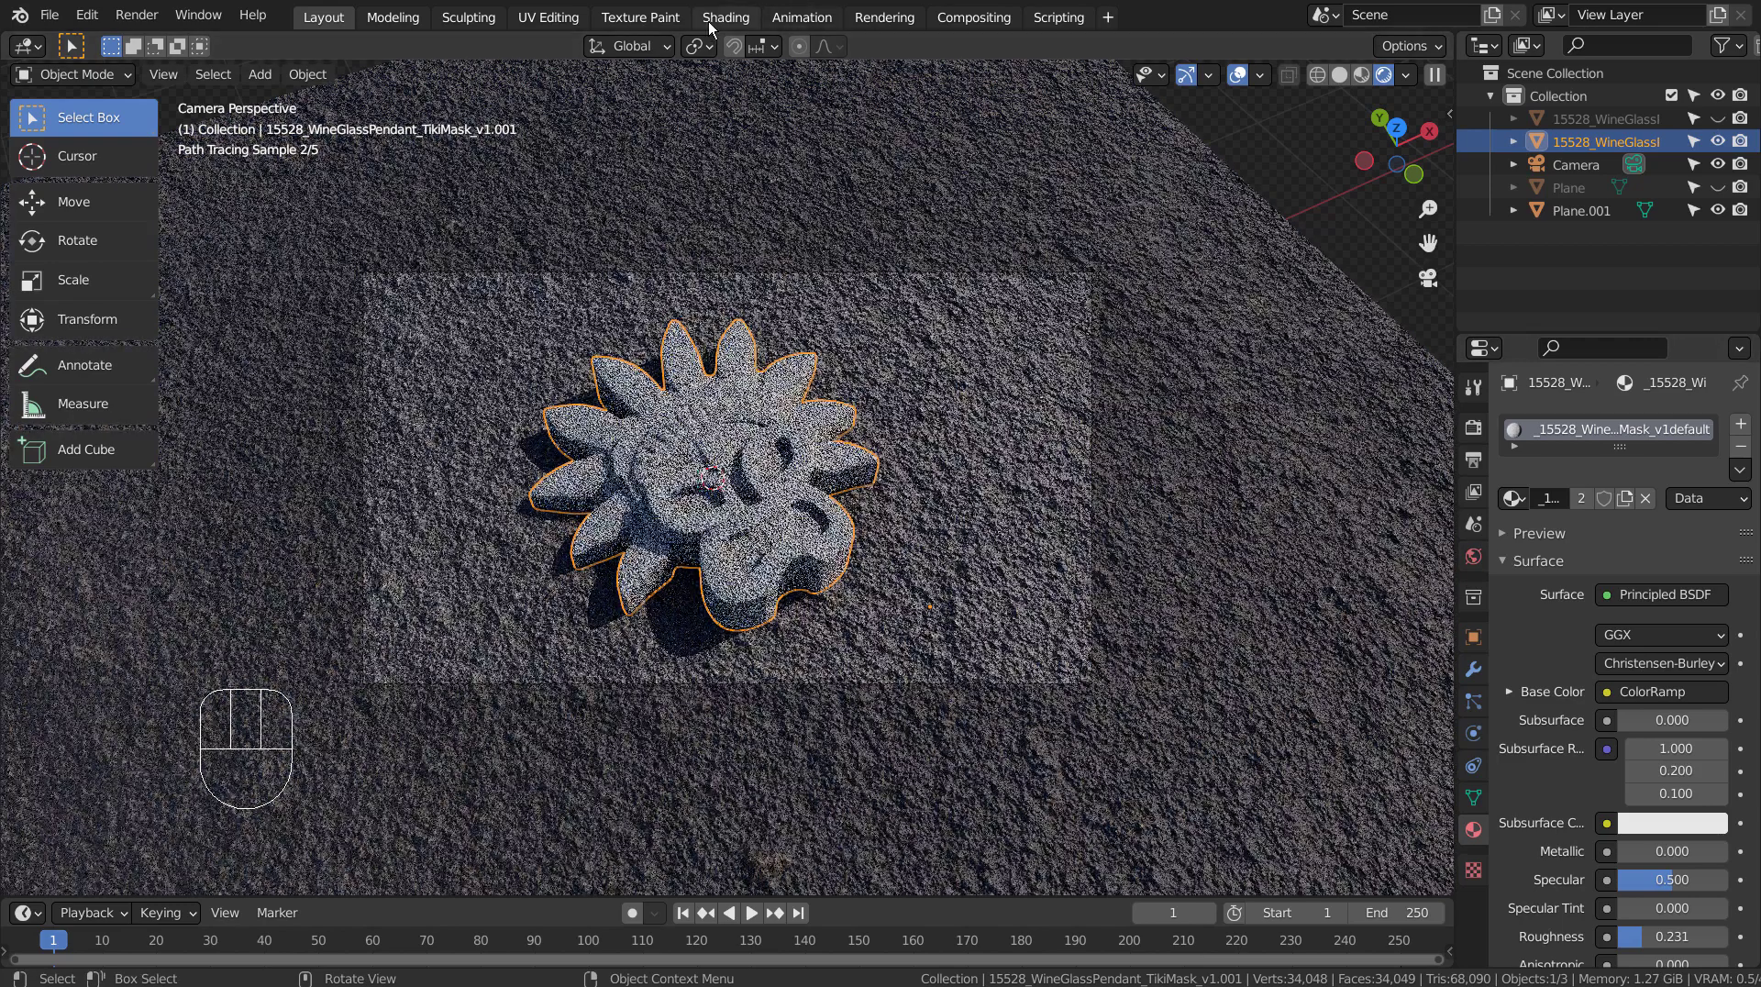
pyautogui.click(711, 24)
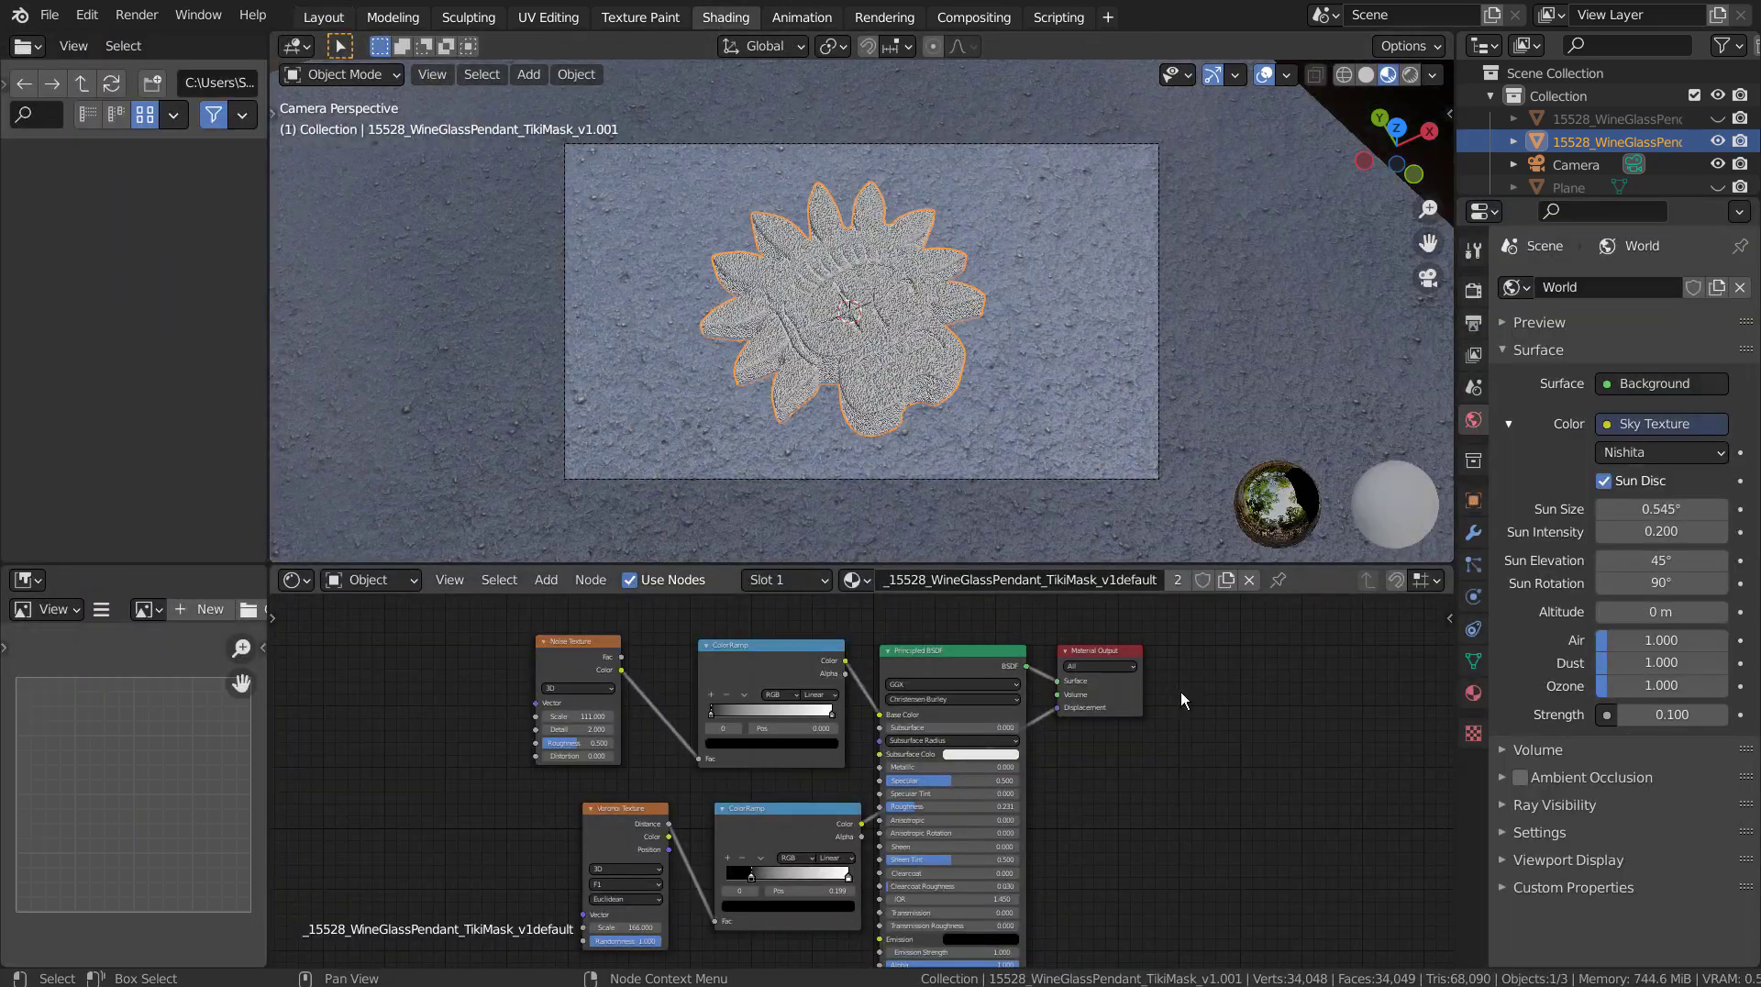
pyautogui.hotkey('ctrl', 'space')
pyautogui.press('Home')
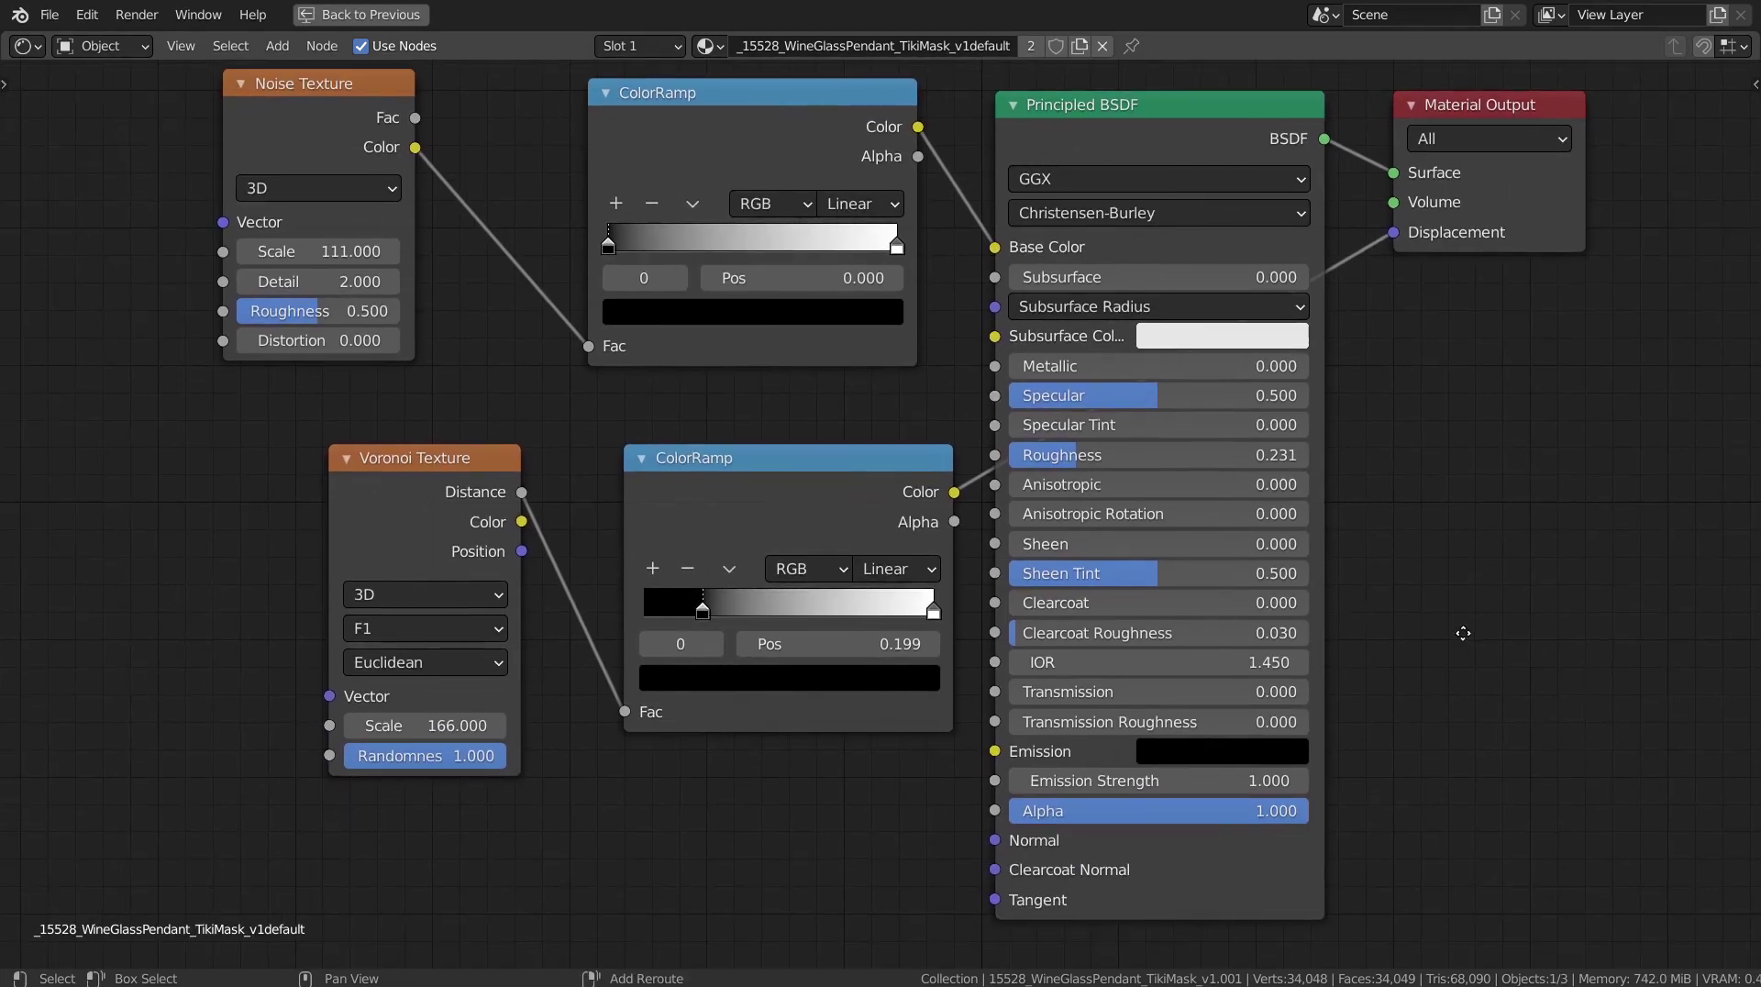
pyautogui.moveTo(1462, 633); pyautogui.dragTo(1463, 650, button='middle')
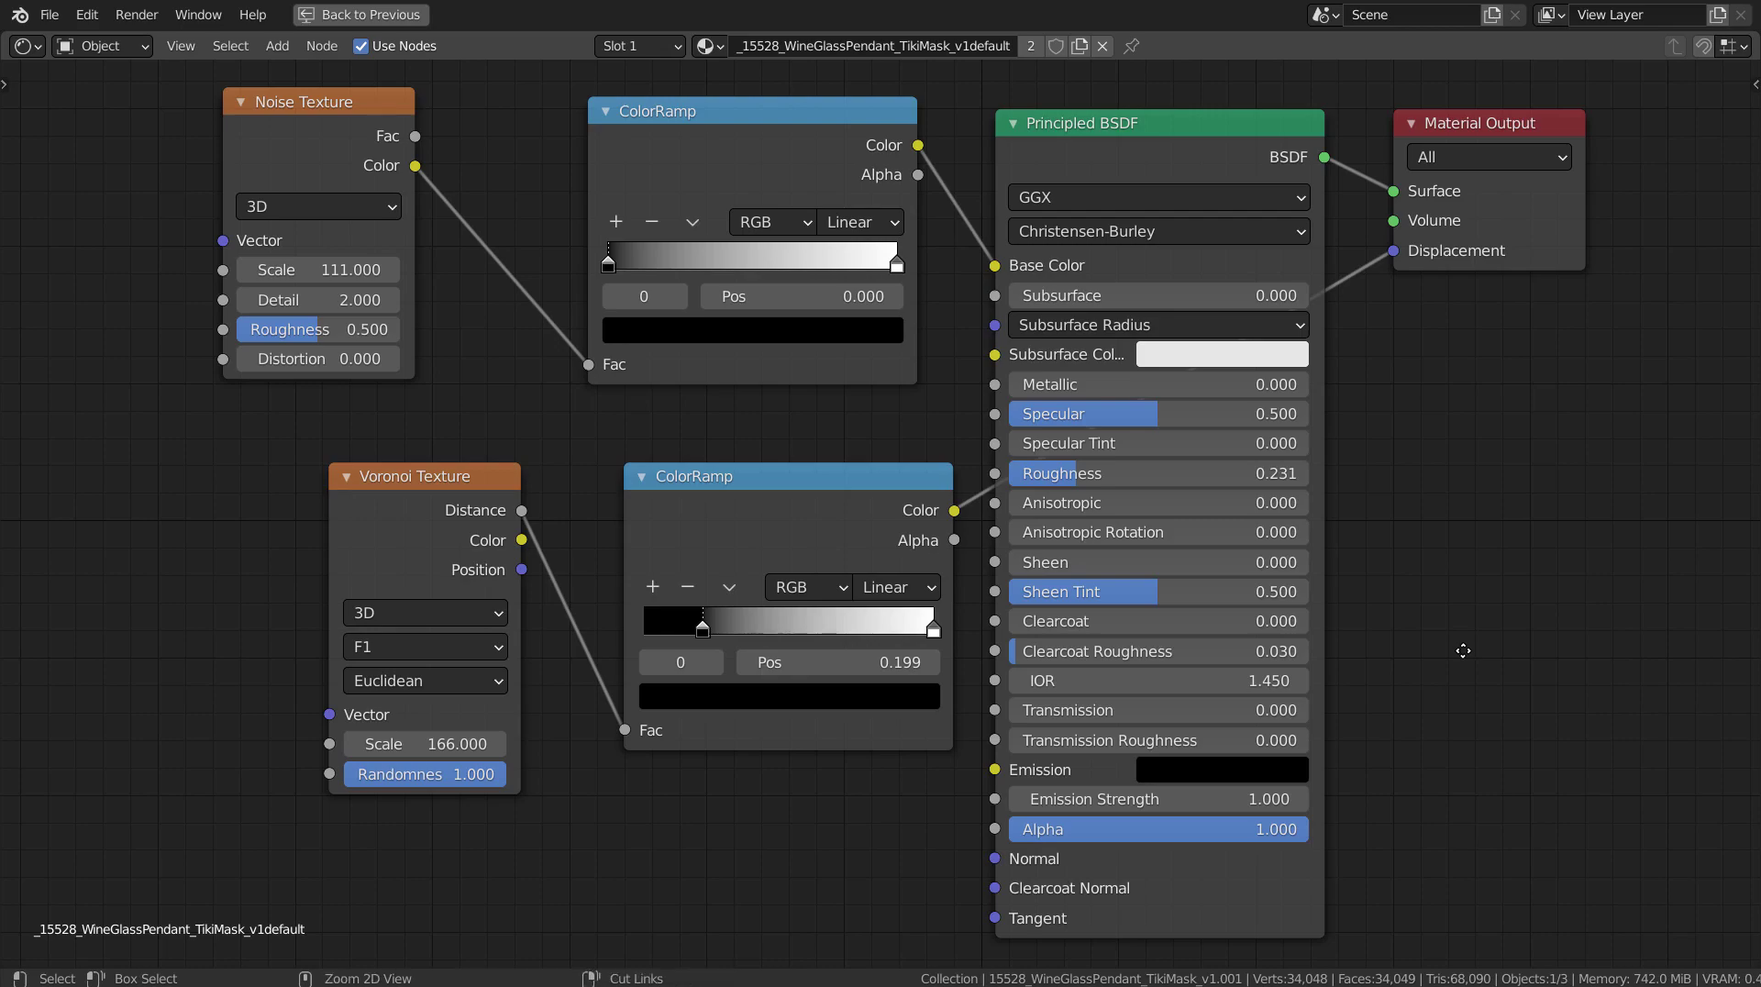
pyautogui.hotkey('ctrl', 'space')
pyautogui.scroll(5, 960, 293)
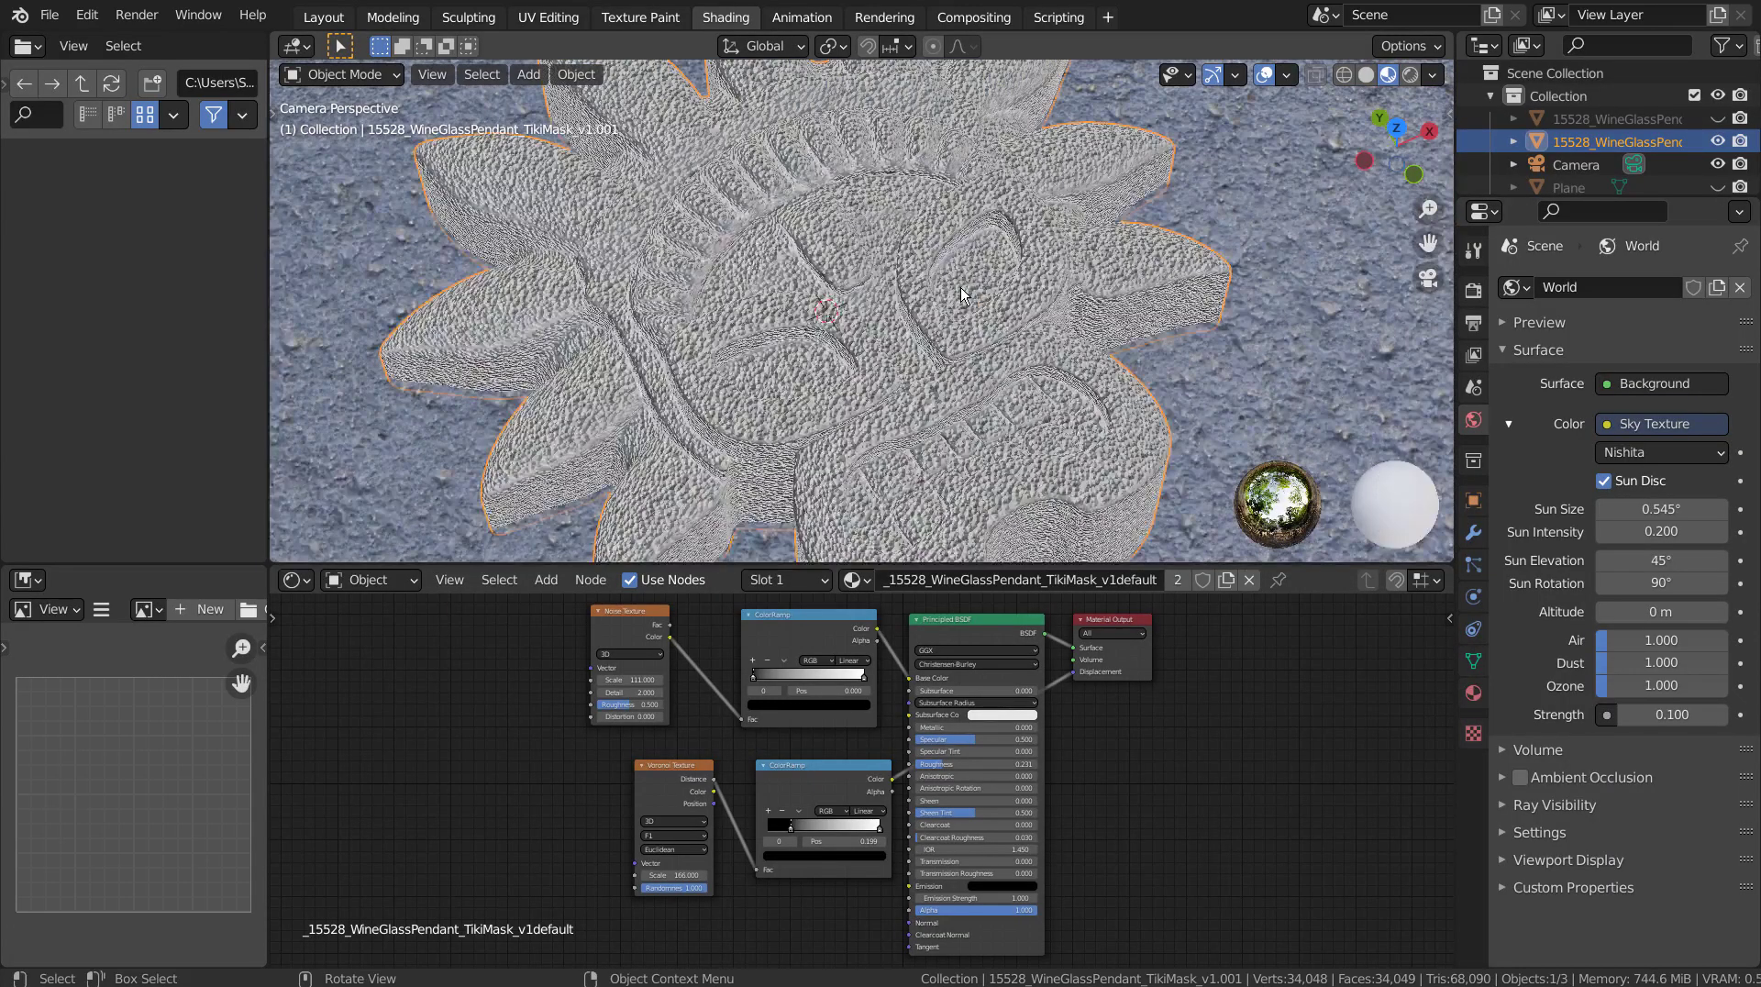
pyautogui.scroll(1, 960, 294)
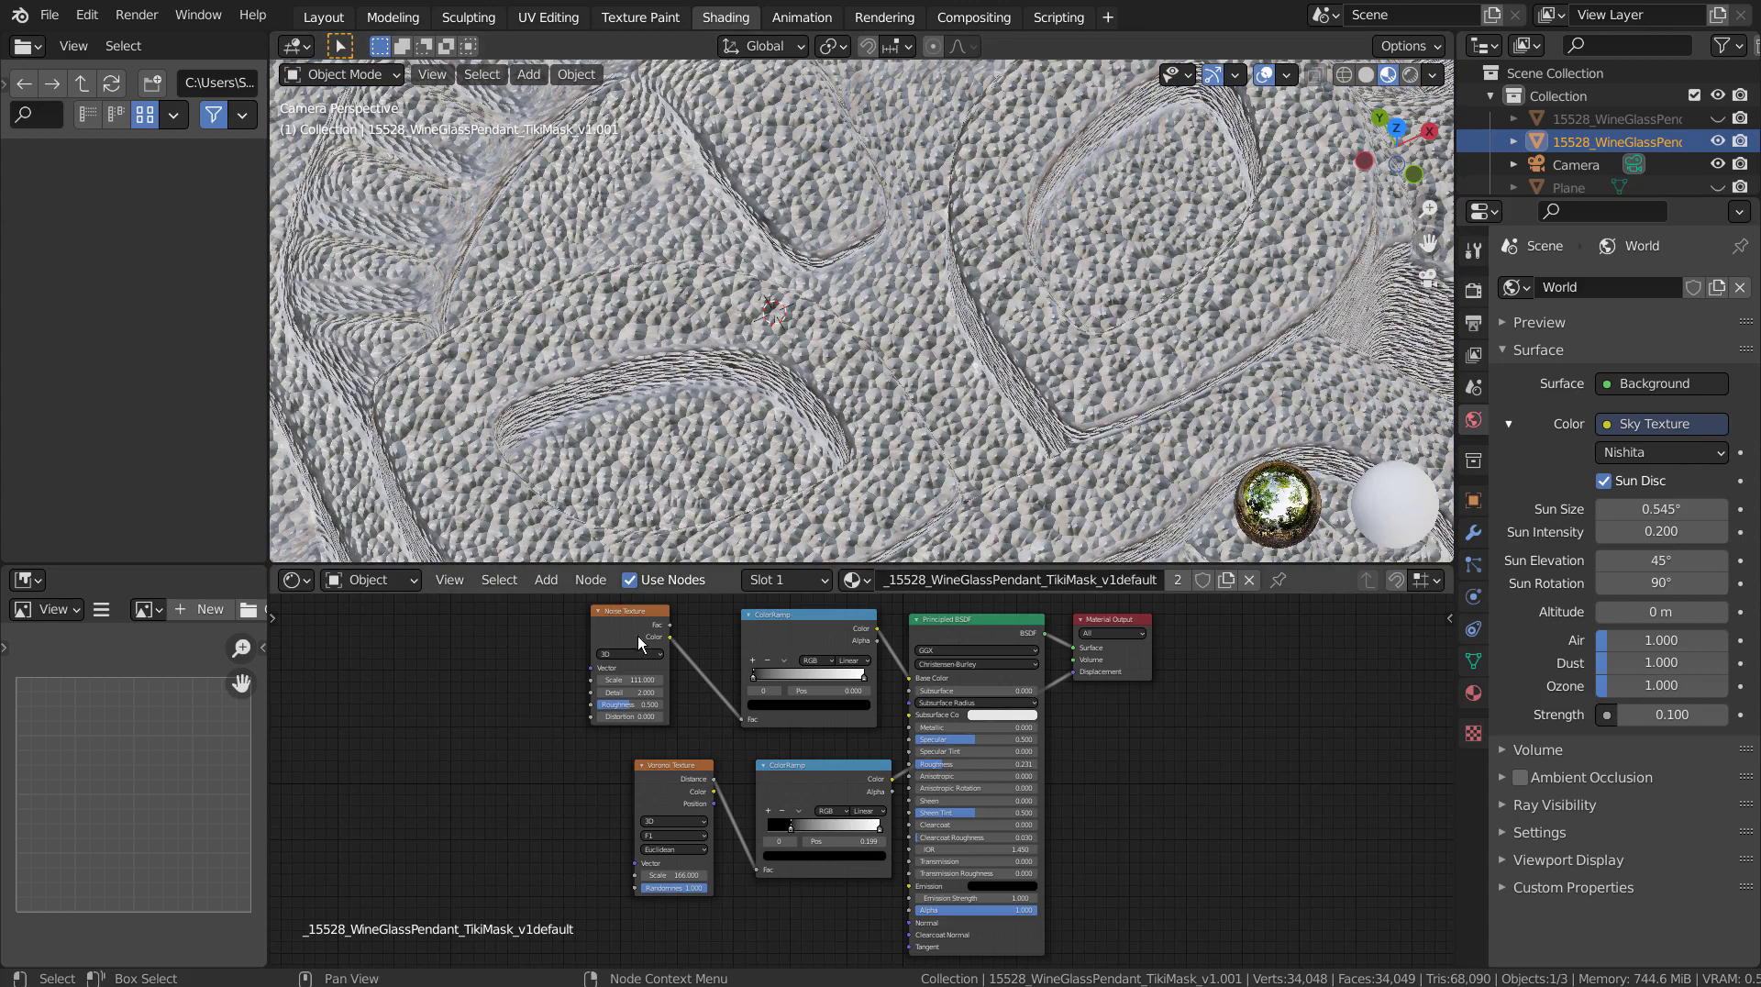
pyautogui.scroll(3, 792, 601)
pyautogui.moveTo(684, 779); pyautogui.dragTo(714, 823, button='middle')
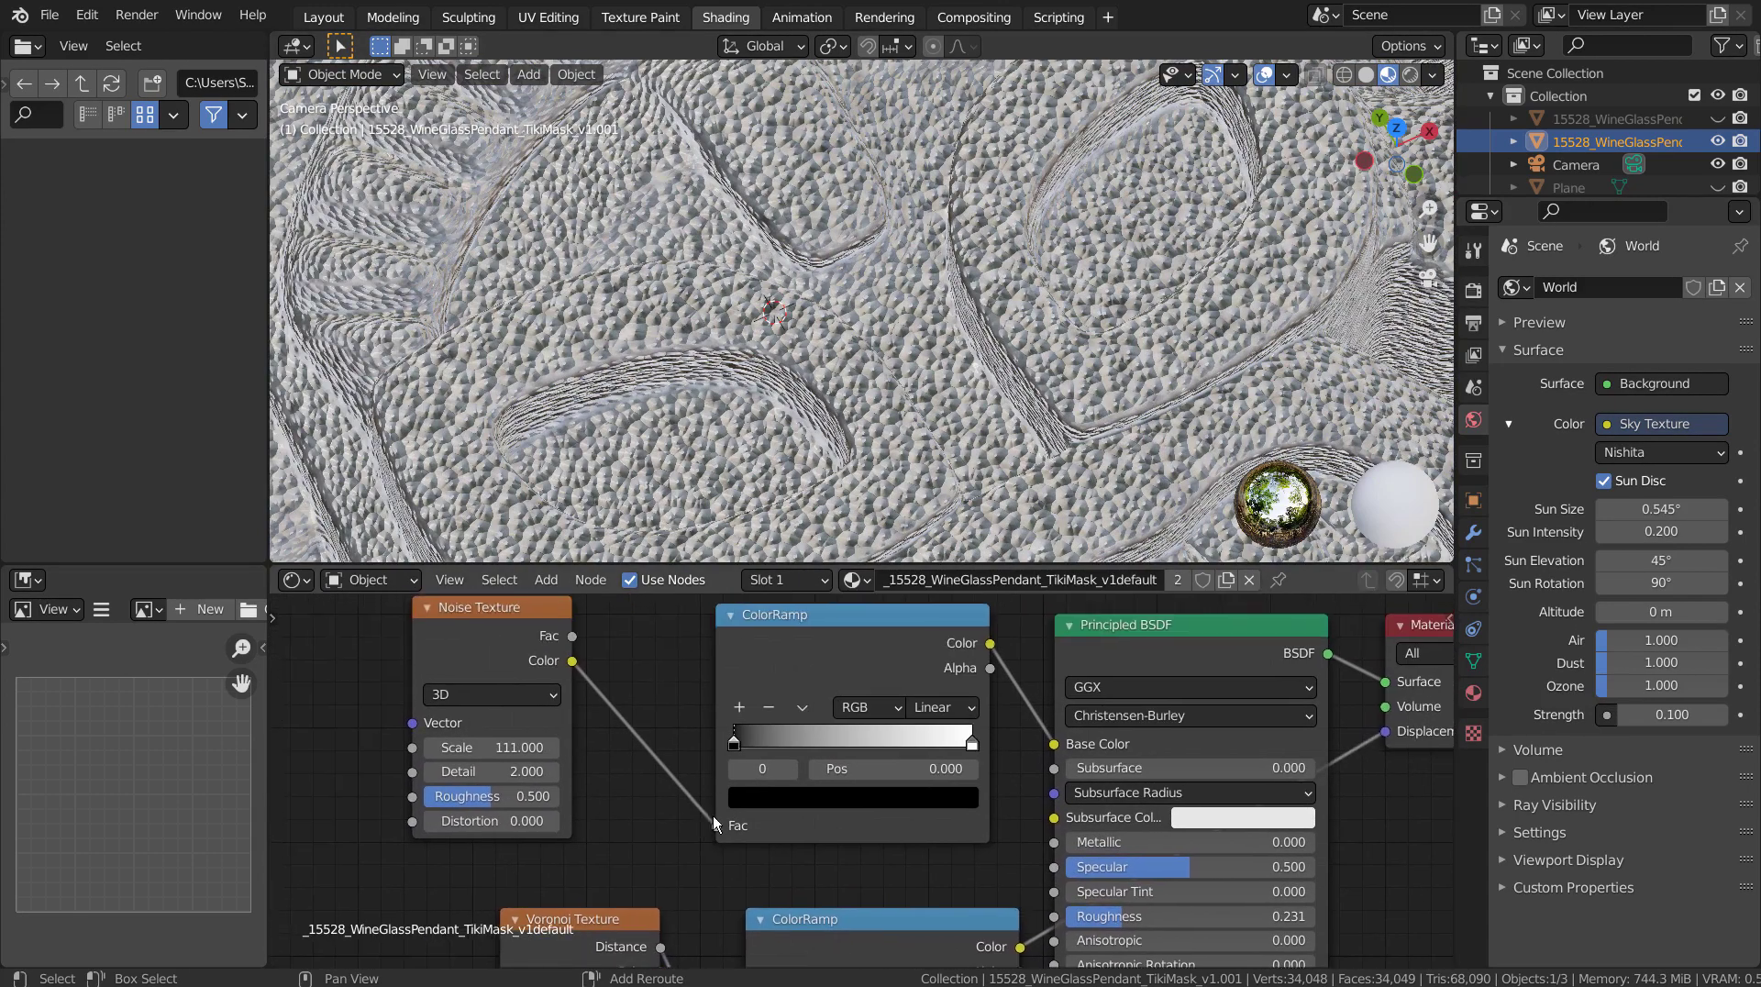
pyautogui.moveTo(734, 750); pyautogui.dragTo(654, 768)
pyautogui.moveTo(495, 747); pyautogui.dragTo(582, 747)
pyautogui.keyDown('shift'); pyautogui.scroll(-5, 679, 830); pyautogui.keyUp('shift')
pyautogui.keyDown('shift'); pyautogui.scroll(-6, 733, 846); pyautogui.keyUp('shift')
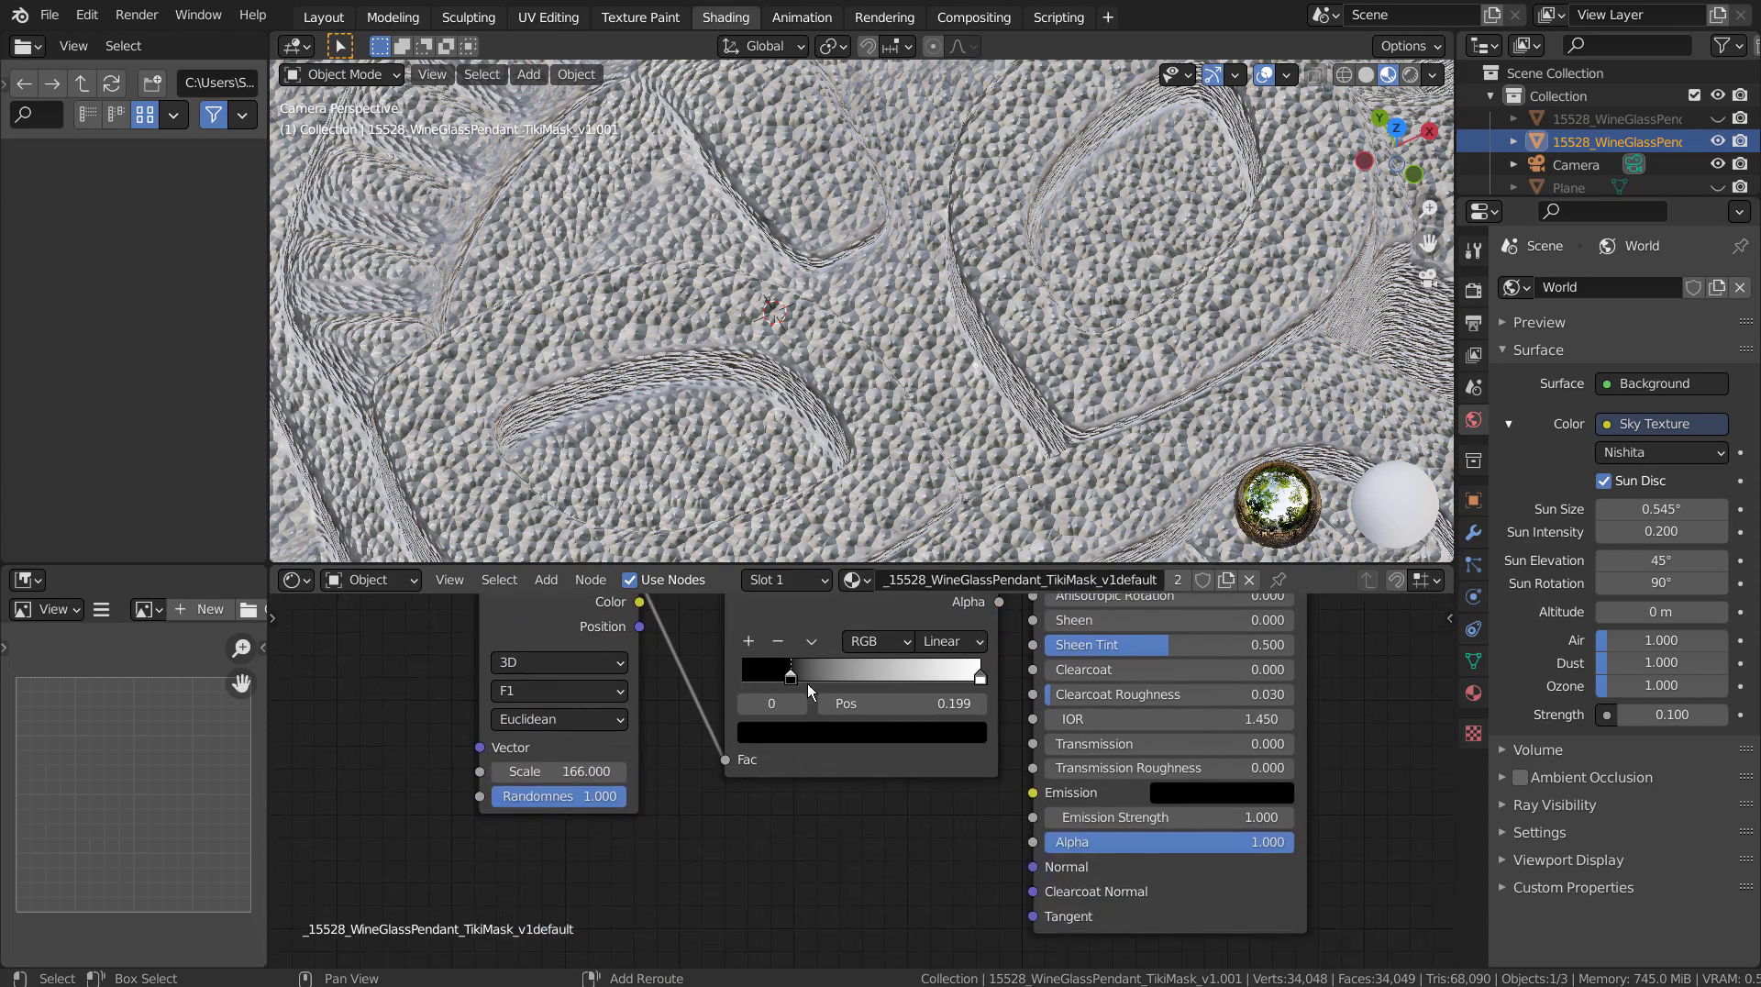
pyautogui.moveTo(793, 680)
pyautogui.mouseDown()
pyautogui.moveTo(923, 682)
pyautogui.moveTo(697, 683)
pyautogui.moveTo(778, 674)
pyautogui.mouseUp()
pyautogui.hotkey('ctrl', 'z')
pyautogui.moveTo(554, 780); pyautogui.dragTo(611, 845)
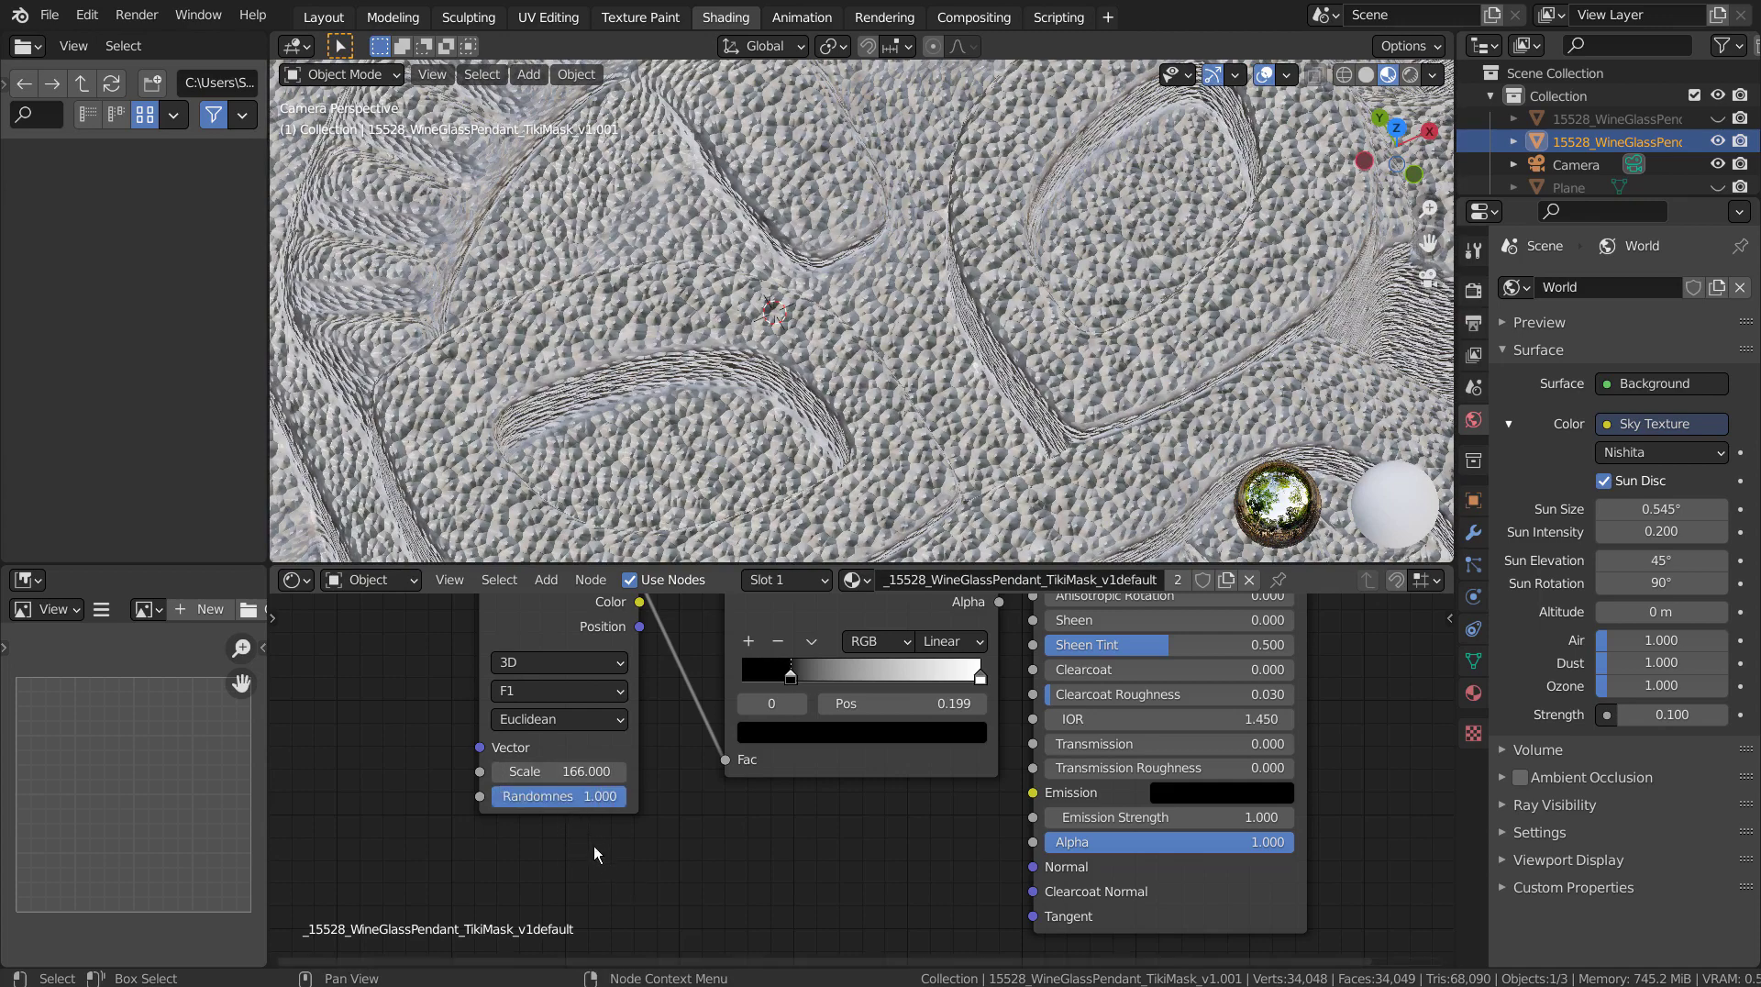
pyautogui.moveTo(587, 796); pyautogui.dragTo(624, 796)
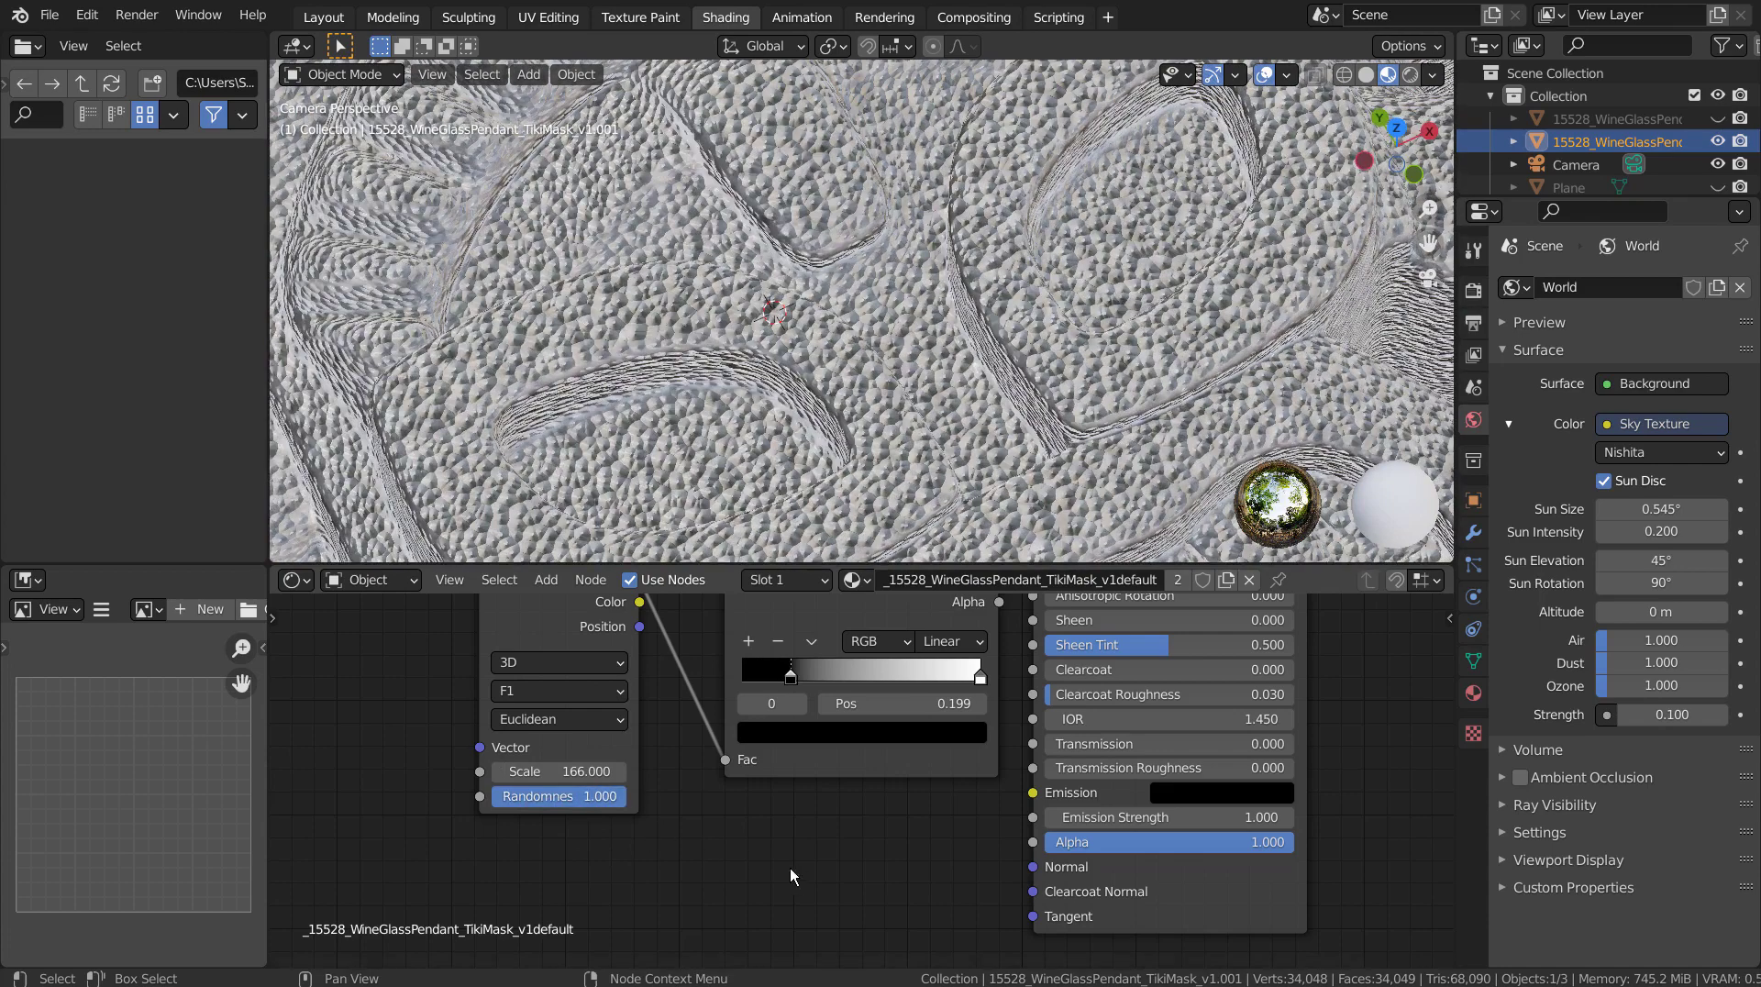
# Raise the Principled BSDF Roughness from 0.231 to 0.271.
pyautogui.scroll(-1, 976, 827)
pyautogui.moveTo(1095, 603); pyautogui.dragTo(876, 752, button='middle')
pyautogui.scroll(2, 876, 752)
pyautogui.moveTo(834, 729); pyautogui.dragTo(997, 729)
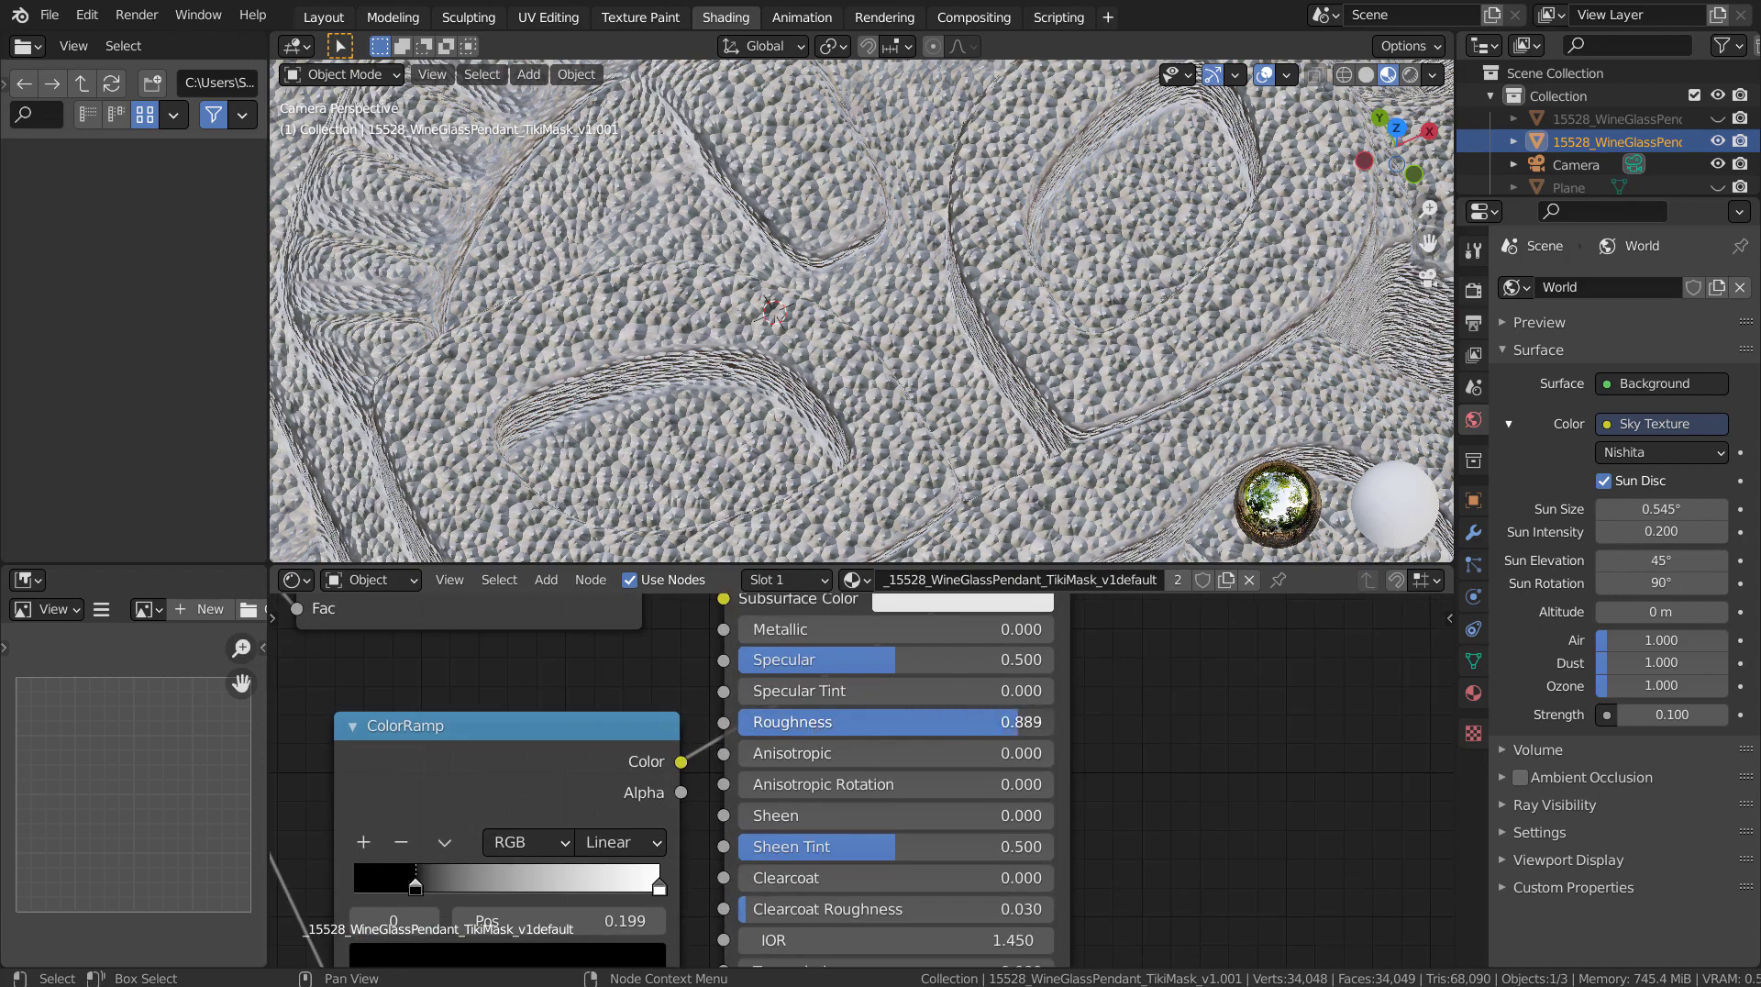
pyautogui.moveTo(1018, 722); pyautogui.dragTo(823, 722)
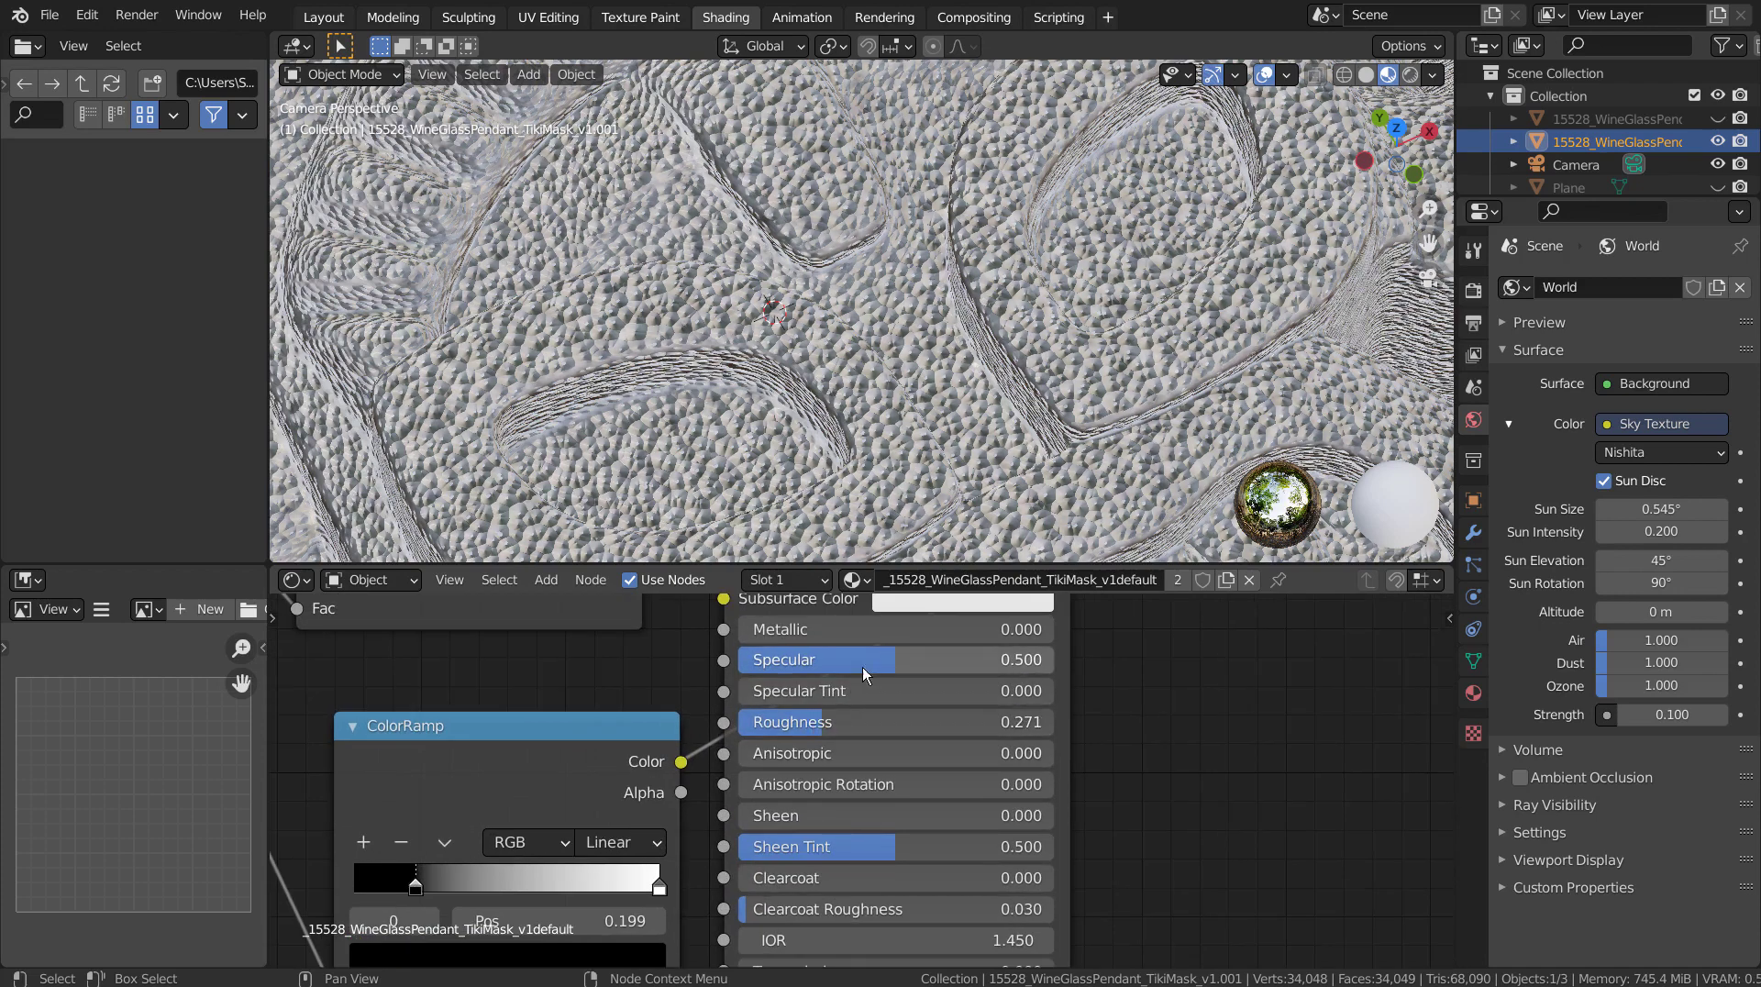
# Try a Metallic value, then bring the Noise Texture Detail back down to 2.
pyautogui.scroll(-1, 862, 679)
pyautogui.moveTo(830, 641); pyautogui.dragTo(752, 640)
pyautogui.scroll(-3, 1124, 689)
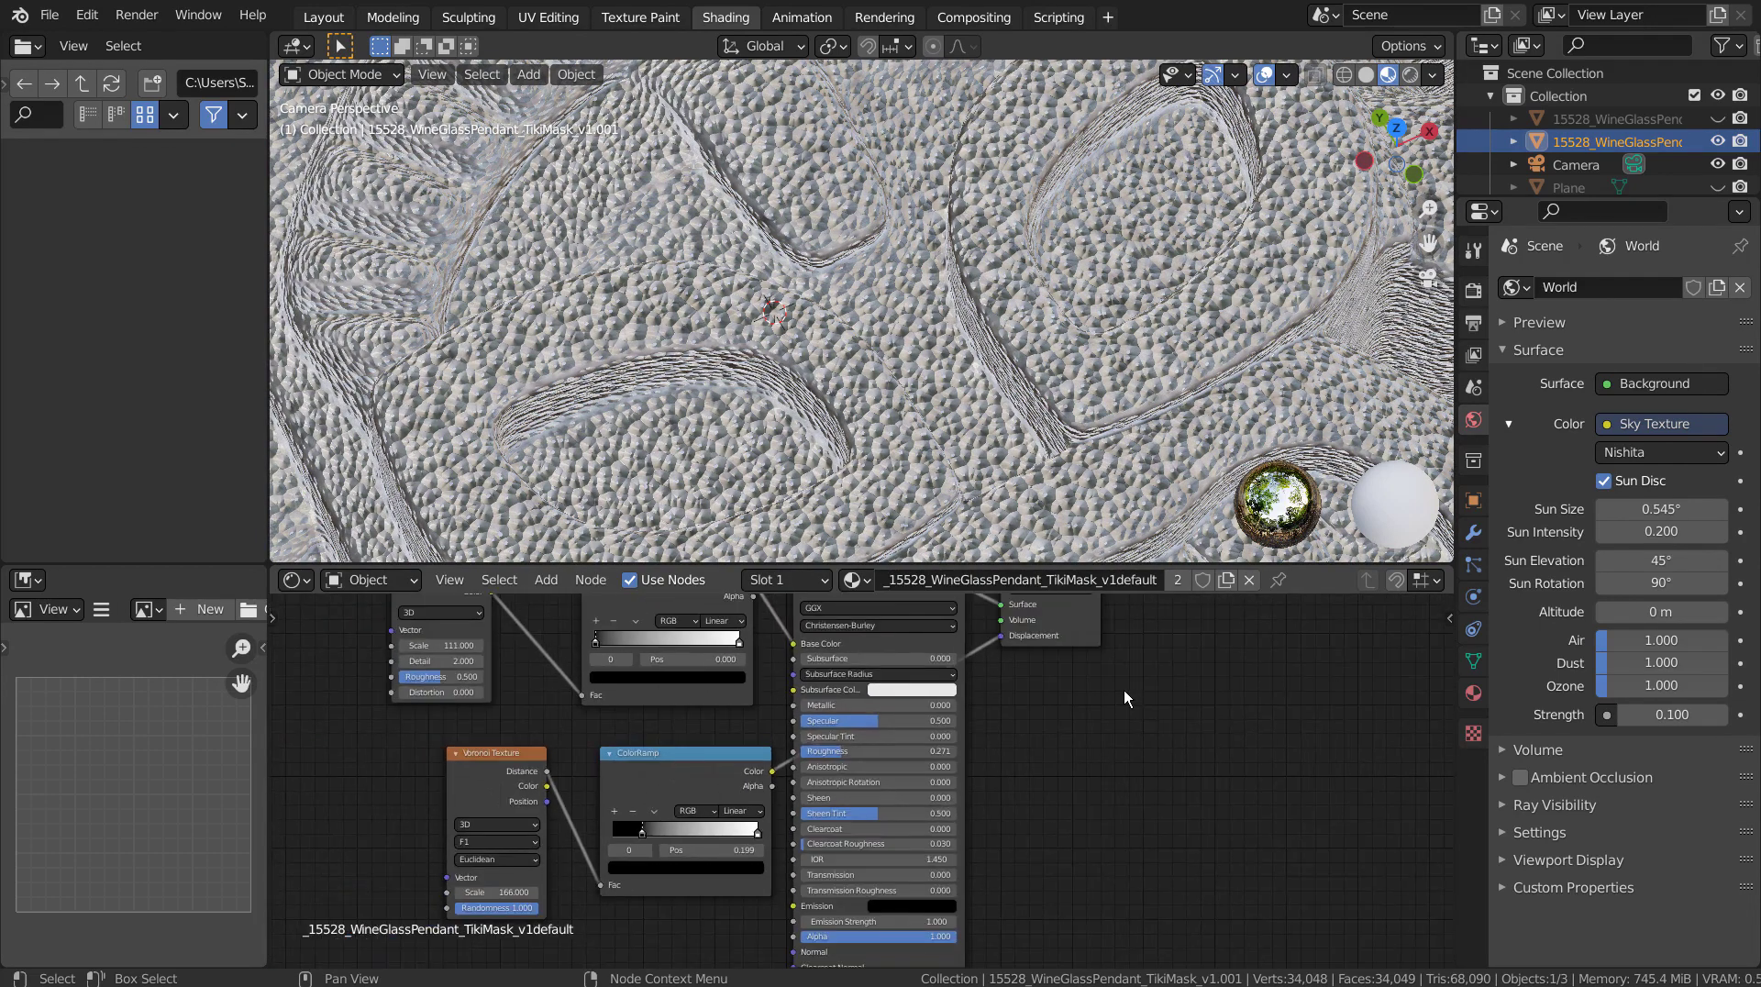
pyautogui.moveTo(1125, 690); pyautogui.dragTo(1248, 785, button='middle')
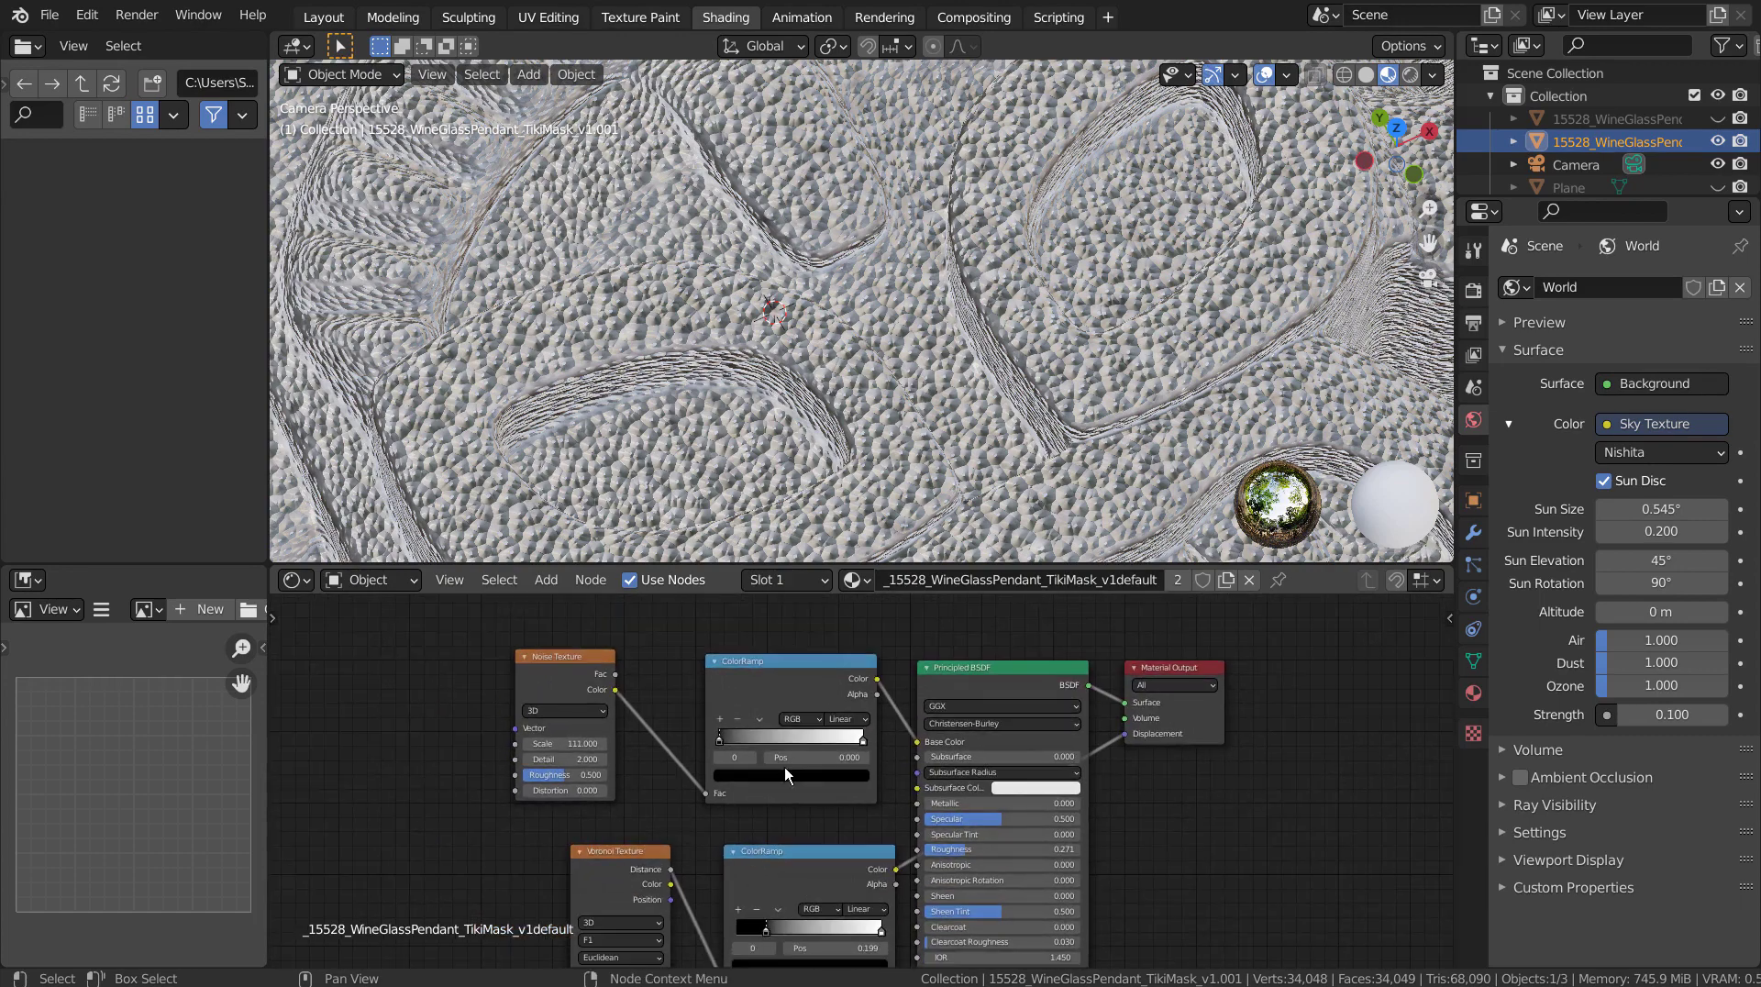
pyautogui.scroll(3, 862, 770)
pyautogui.moveTo(491, 759); pyautogui.dragTo(1107, 789, button='middle')
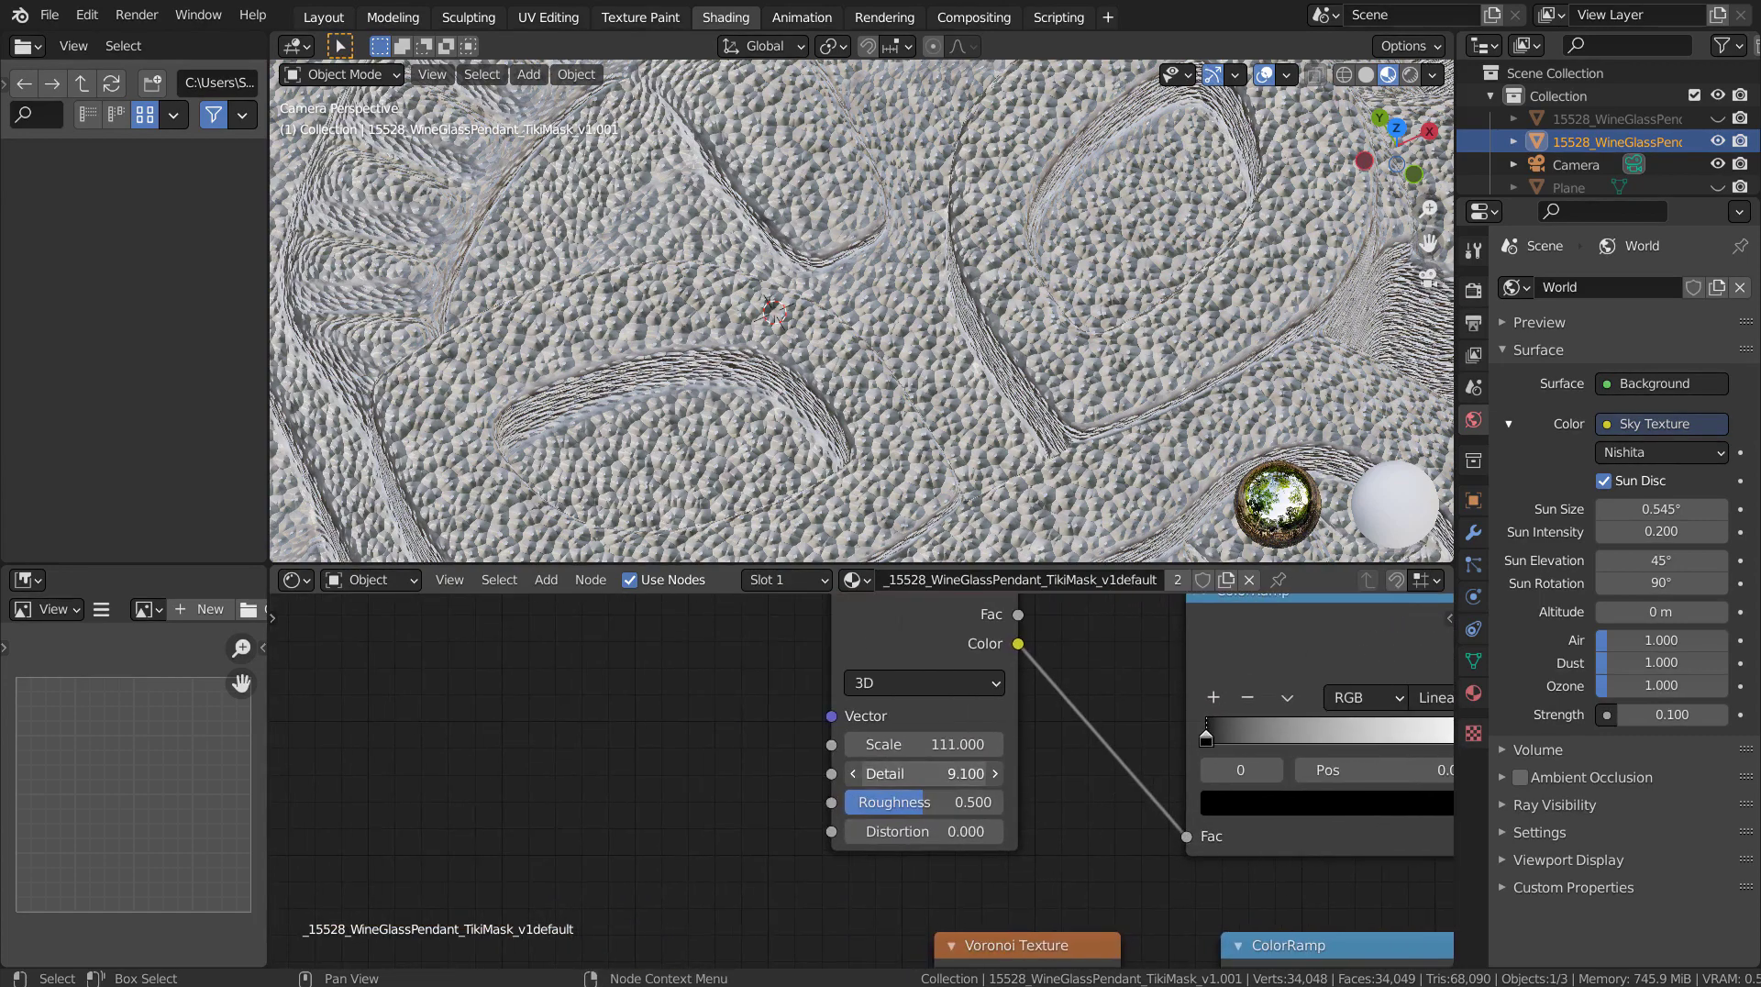
pyautogui.moveTo(926, 773); pyautogui.dragTo(853, 773)
pyautogui.scroll(-3, 1134, 799)
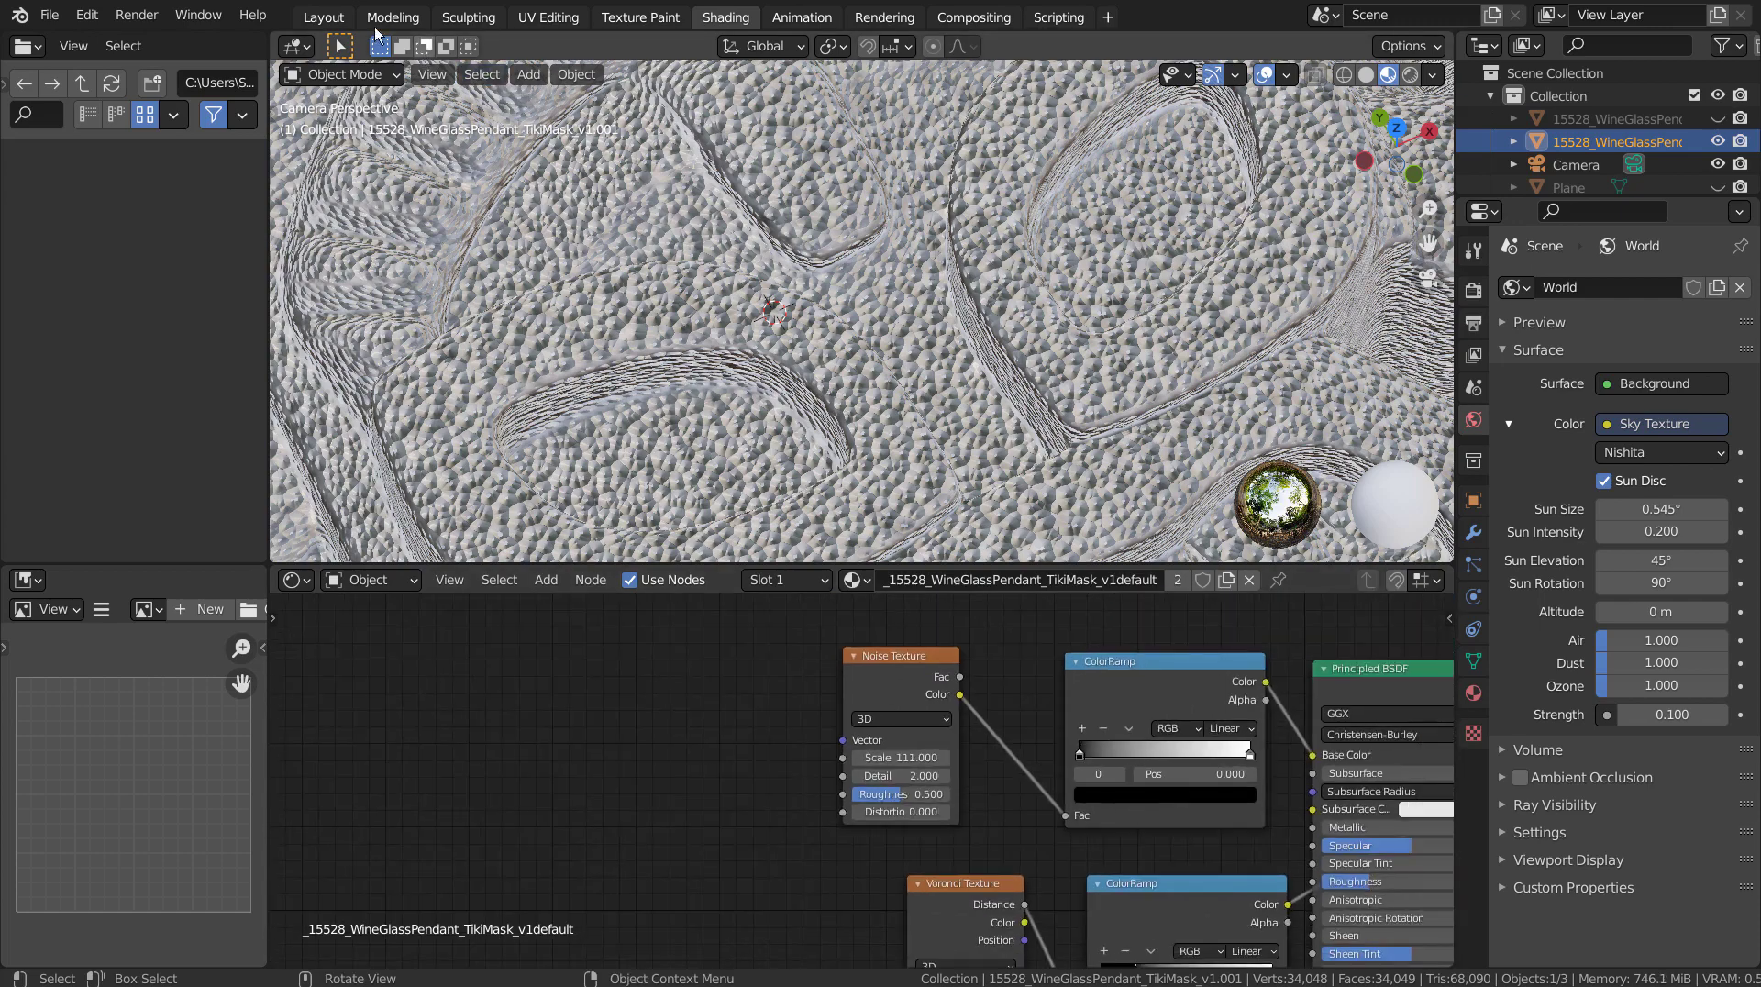
# Open the Compositing workspace and maximize its node editor to view the Render Layers → Denoise → Composite chain.
pyautogui.click(331, 15)
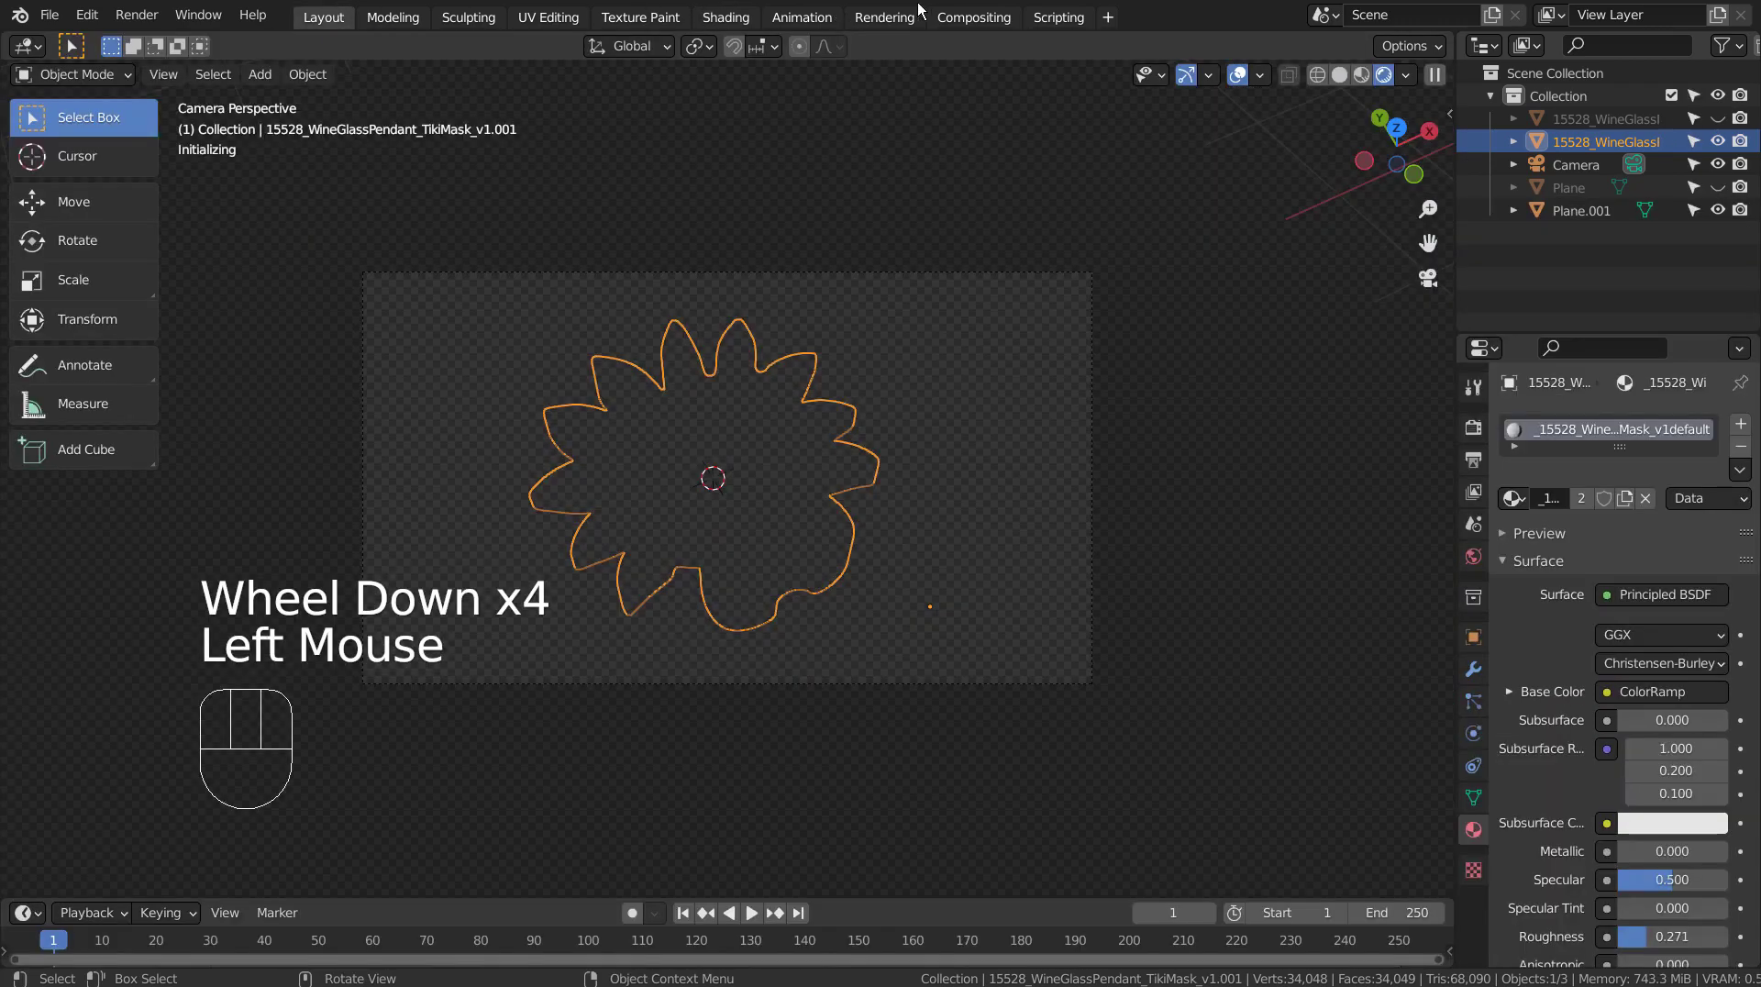
pyautogui.click(974, 17)
pyautogui.hotkey('ctrl', 'space')
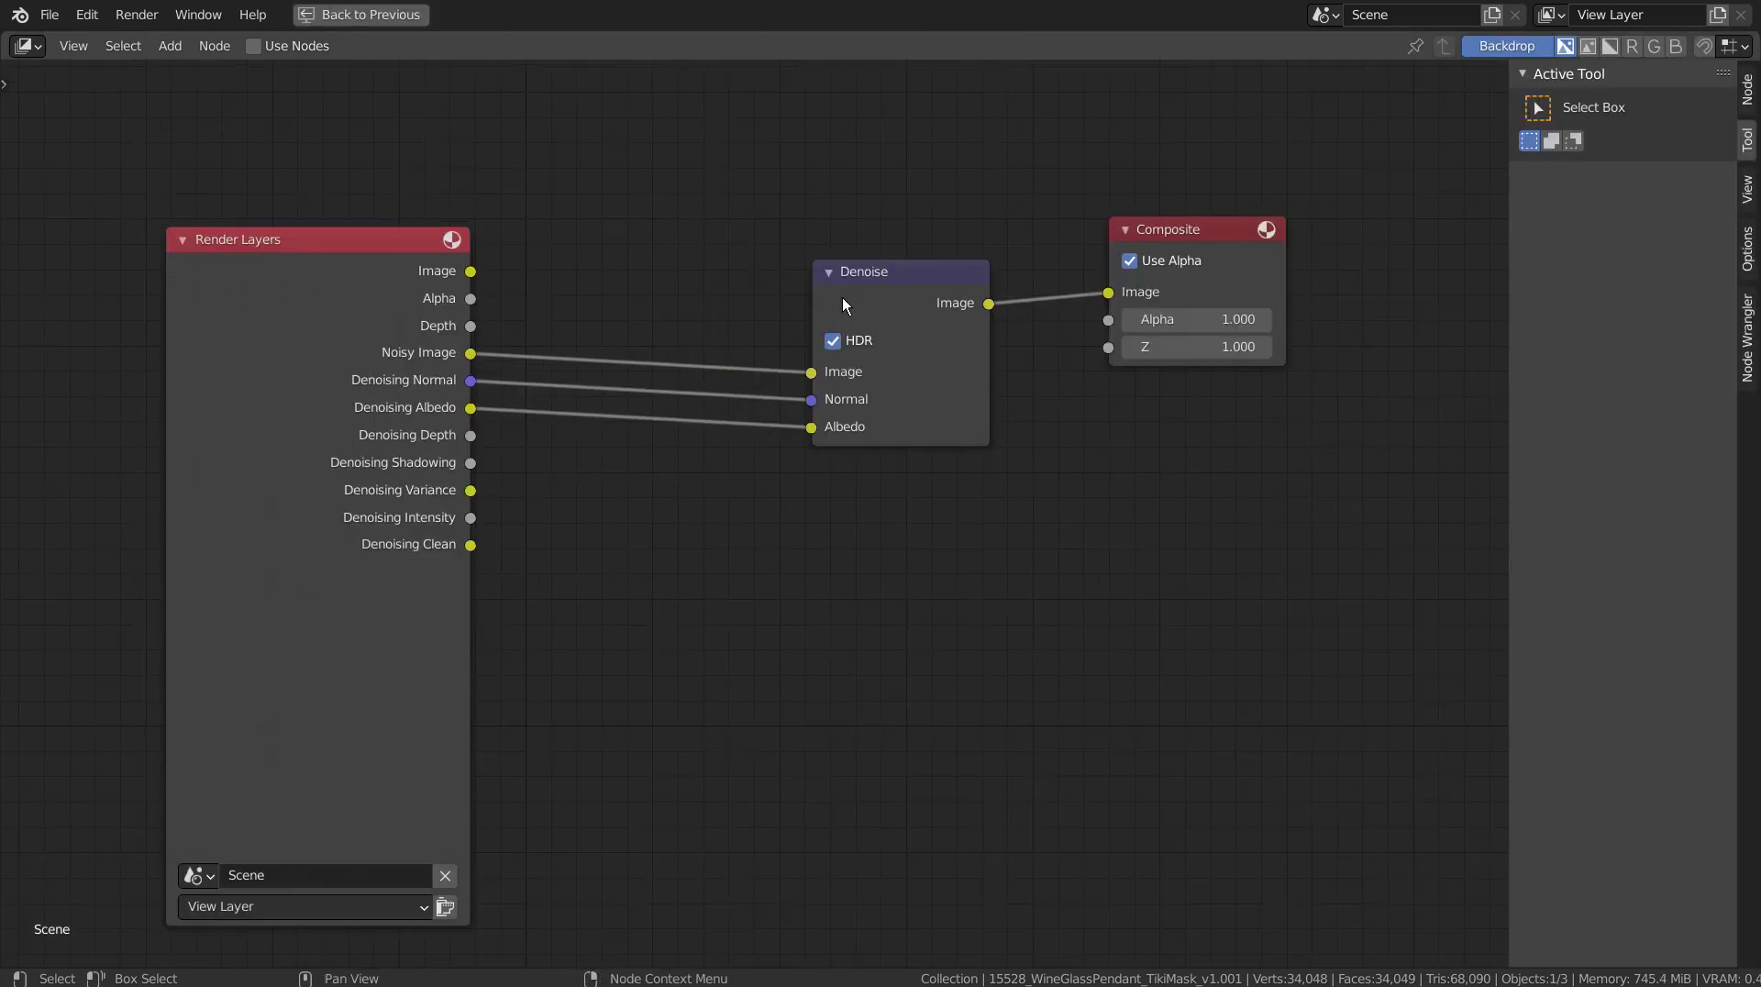
pyautogui.click(226, 47)
pyautogui.hotkey('ctrl', 'space')
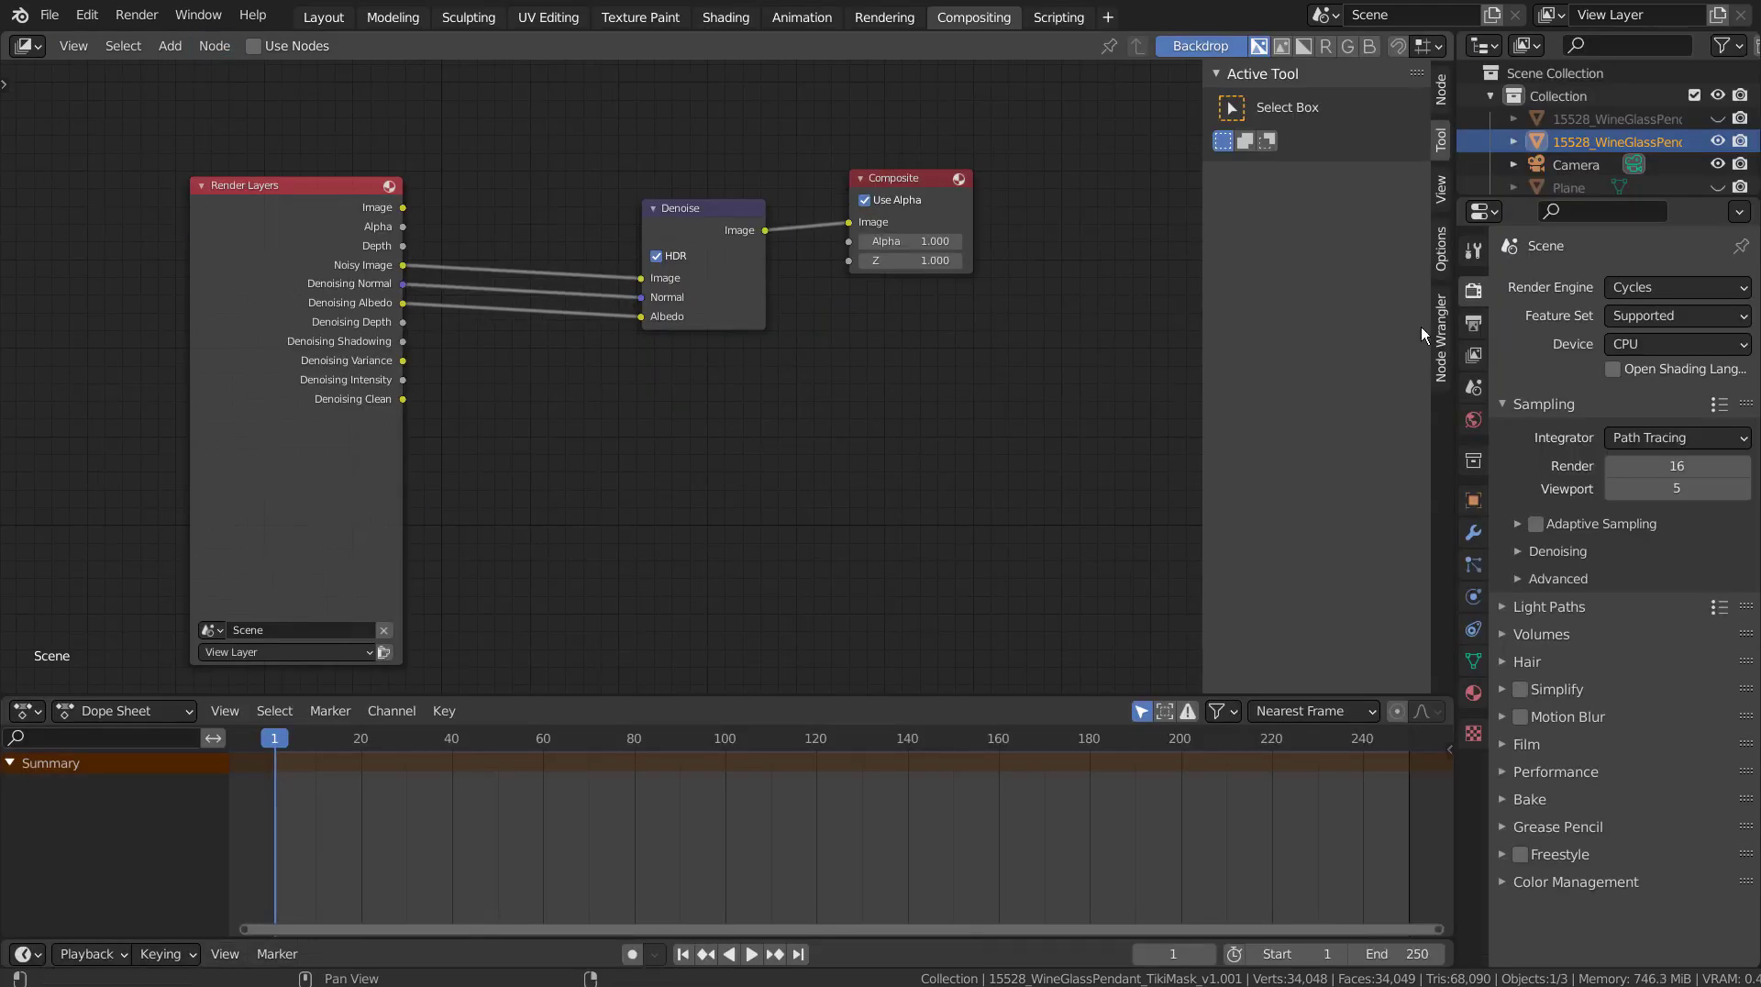
# Open World Properties full-window to show the Nishita Sky Texture settings.
pyautogui.click(321, 19)
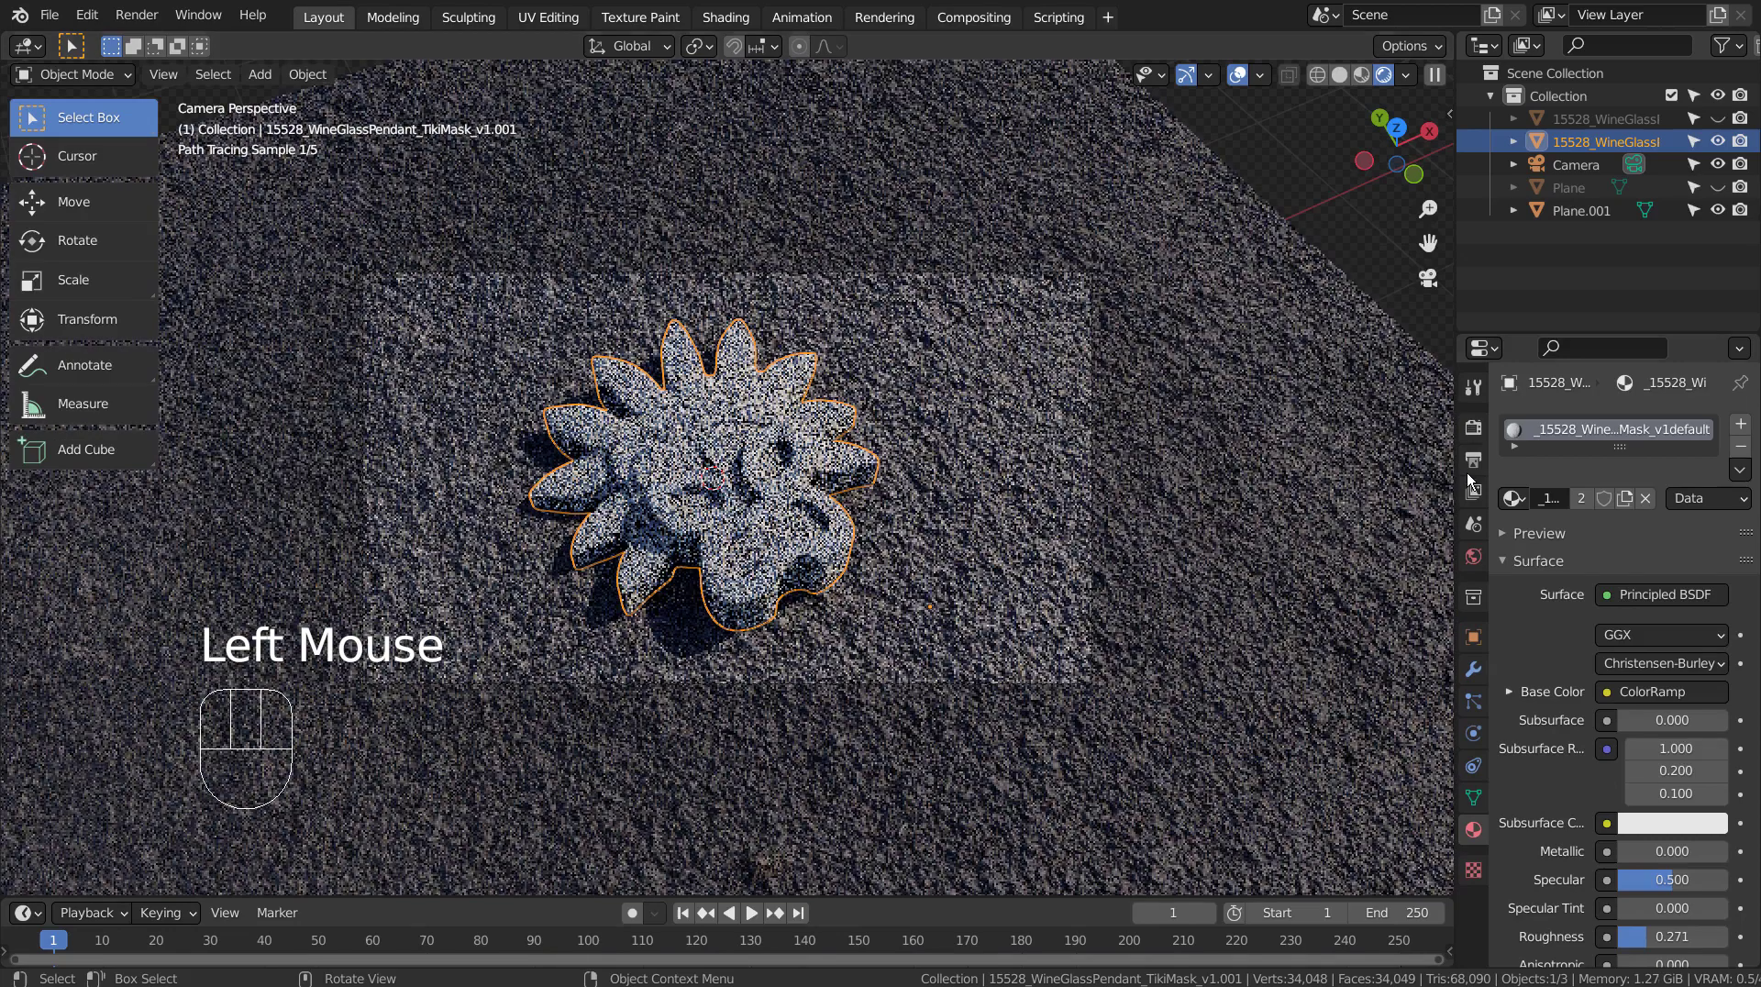
pyautogui.click(1474, 556)
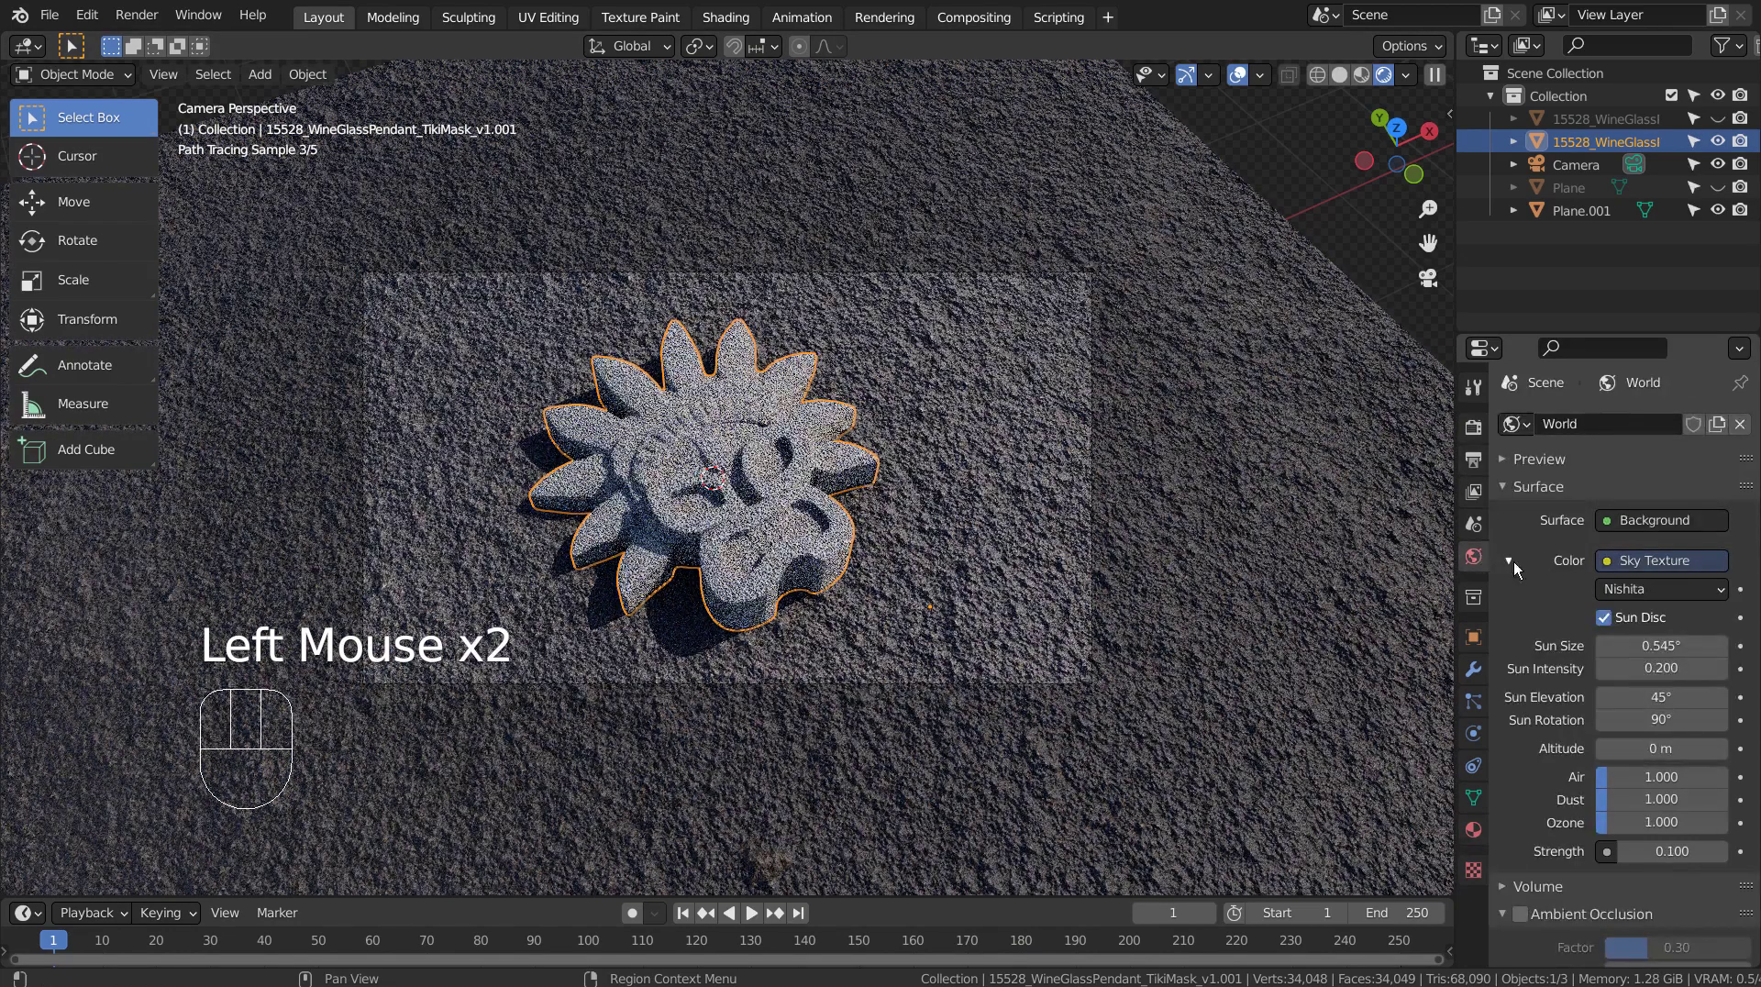
pyautogui.press('ctrl')
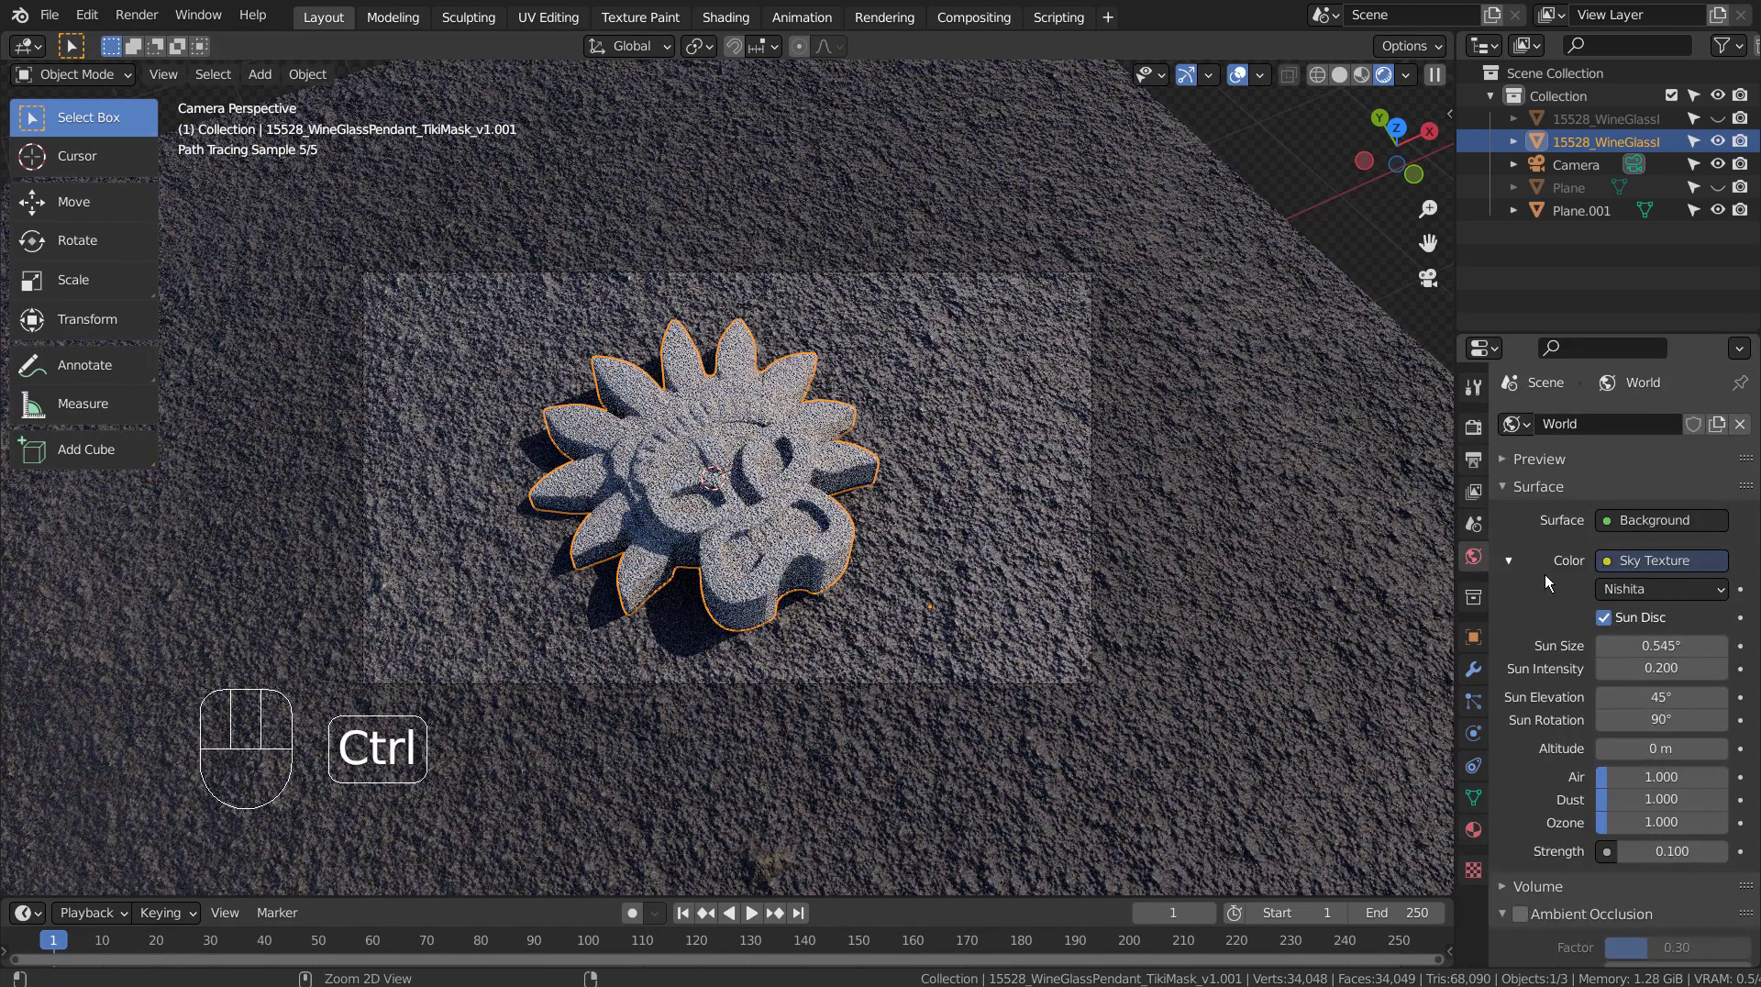
pyautogui.hotkey('ctrl', 'space')
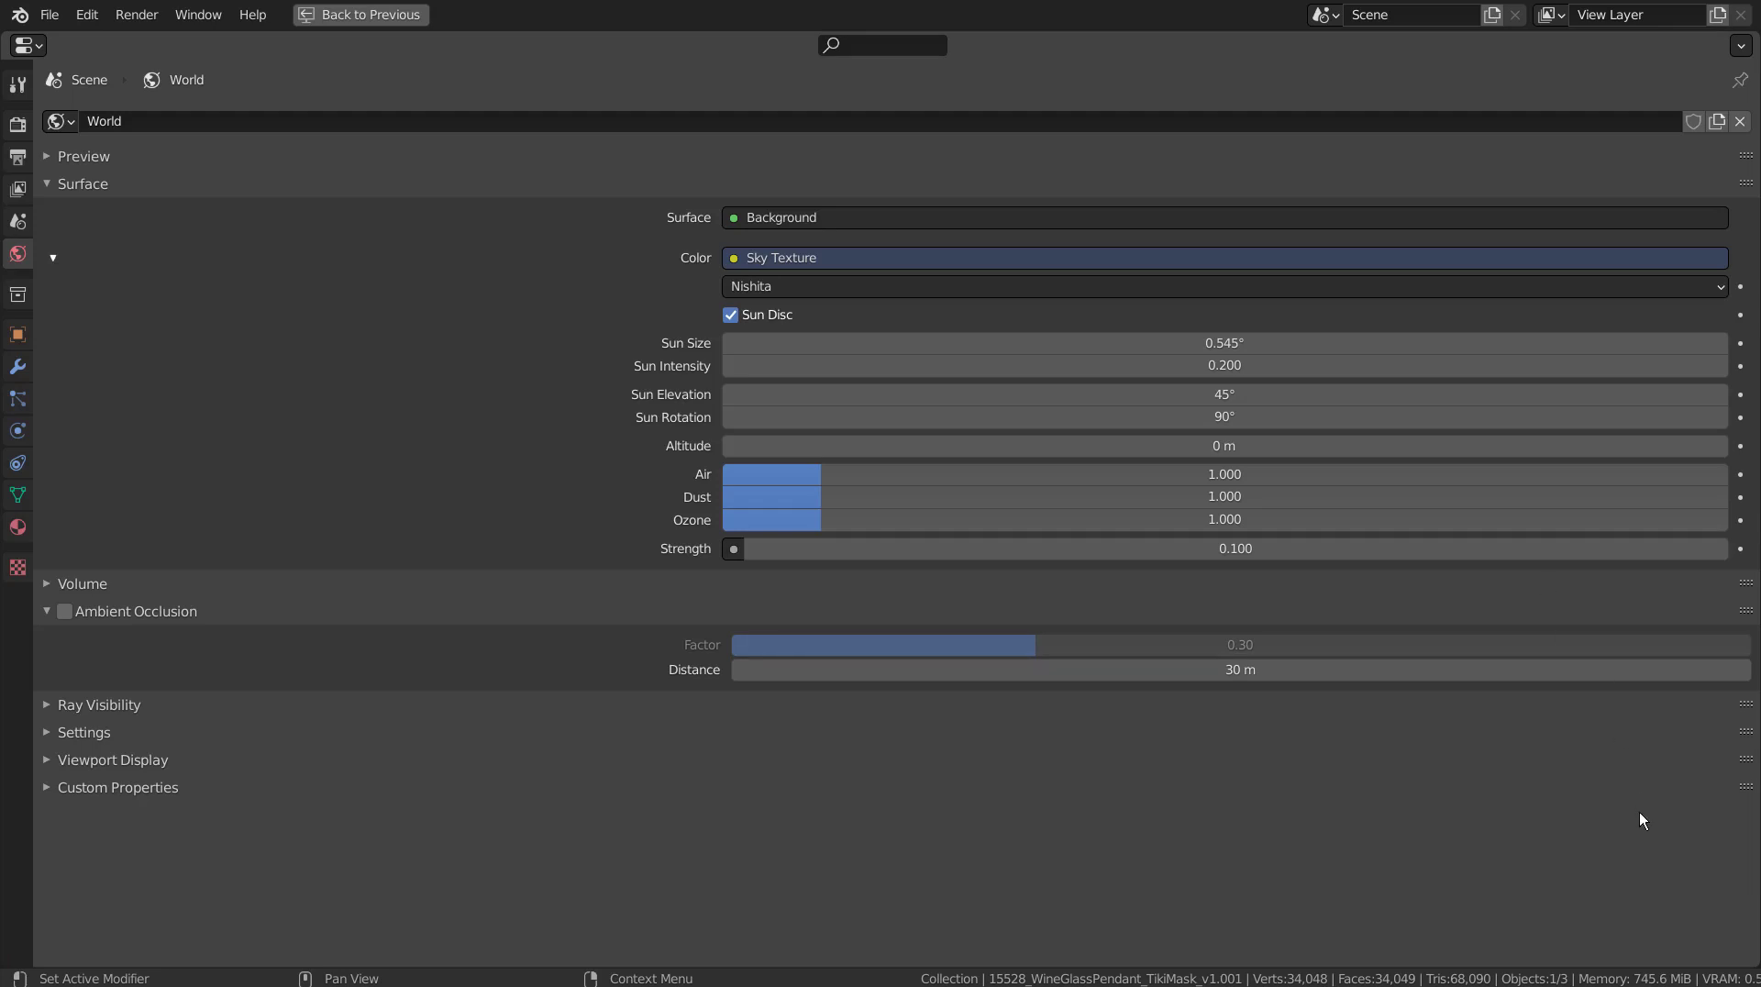